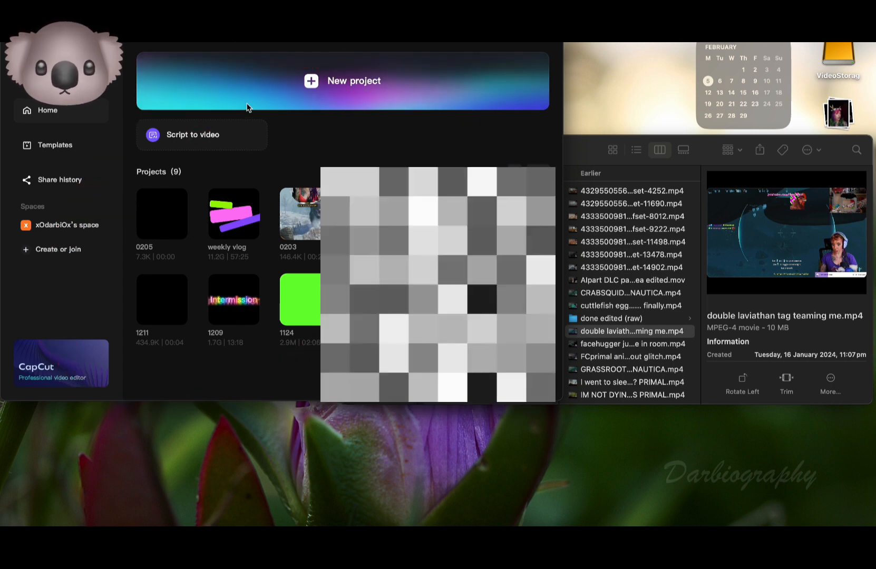
- Create a new empty project, 0205 (1), from the CapCut home screen
{"action": "left_click", "coordinate": [275, 89]}
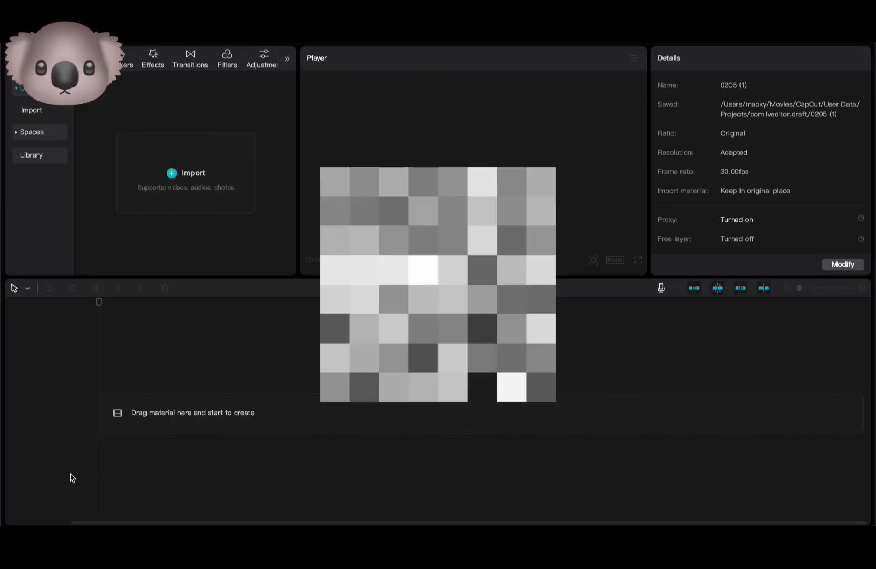
- Drag double laviathan tag teaming me.mp4 from the twitch streams folder onto the timeline
{"action": "left_click", "coordinate": [44, 514]}
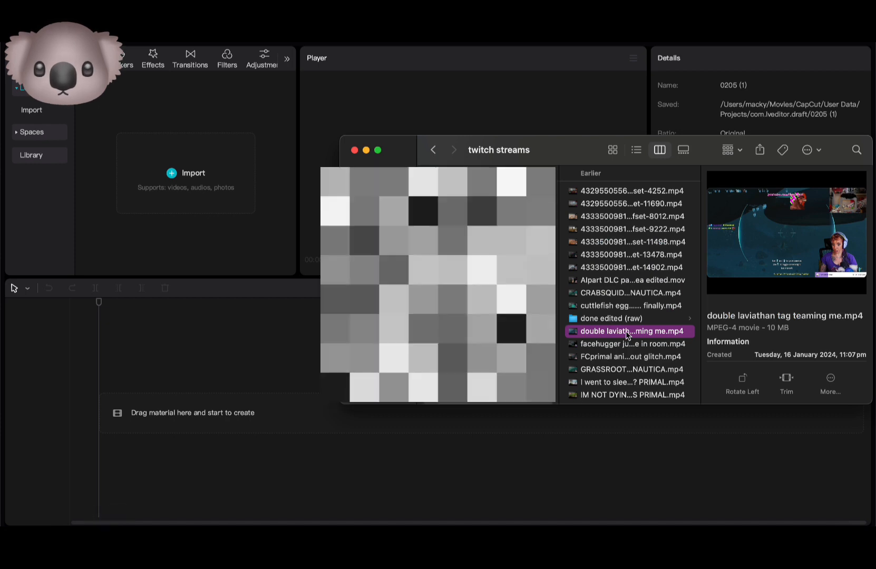
{"action": "left_click_drag", "start_coordinate": [627, 338], "coordinate": [190, 385]}
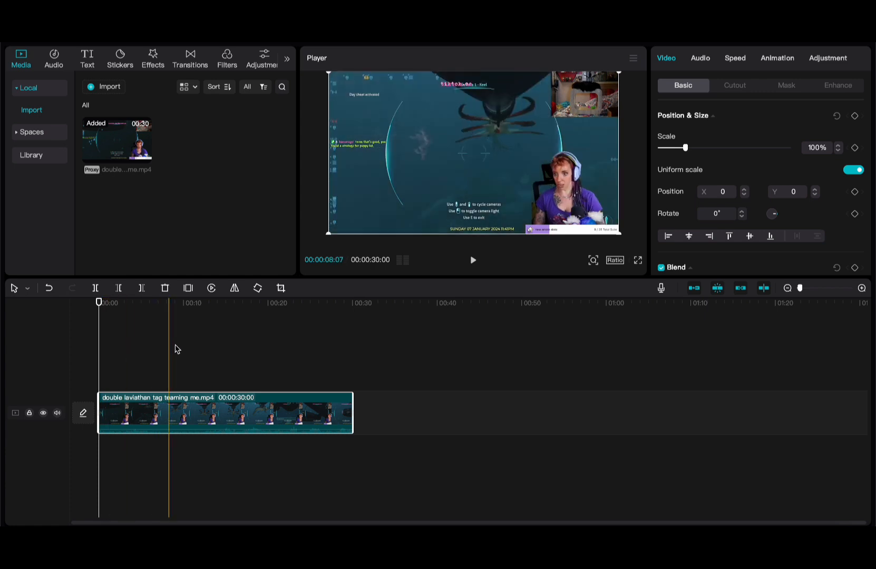
{"action": "left_click", "coordinate": [98, 358]}
- Copy the 30-second gameplay clip and paste the duplicate onto a new track above the original
{"action": "left_click", "coordinate": [128, 412]}
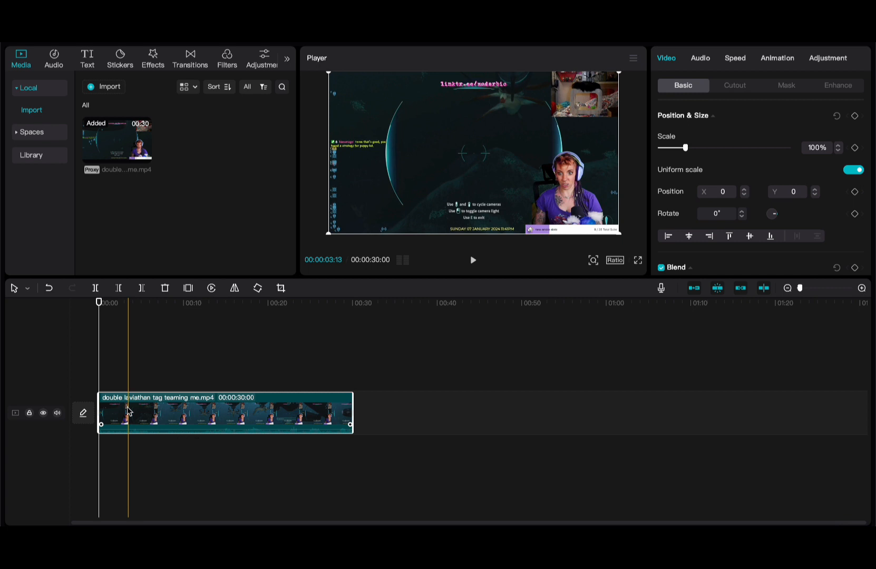
{"action": "right_click", "coordinate": [141, 411]}
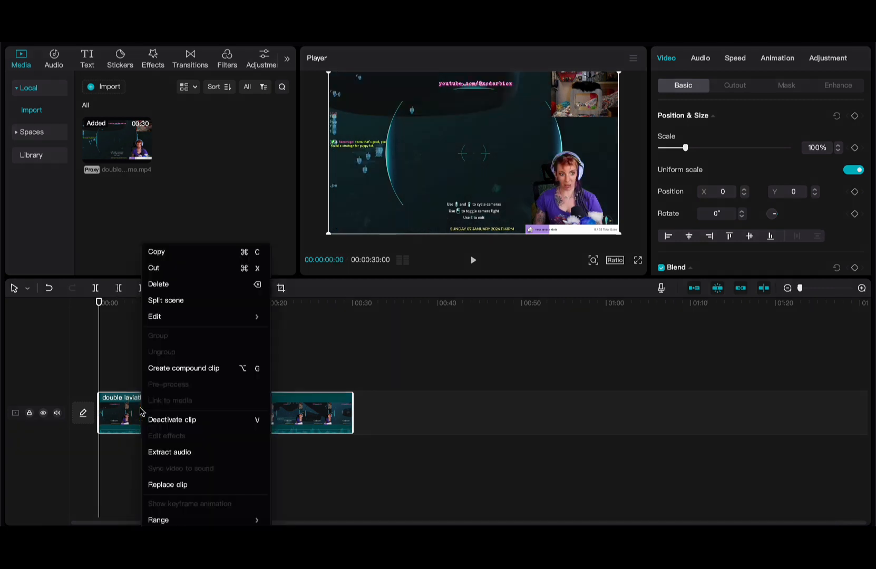
{"action": "left_click", "coordinate": [183, 252]}
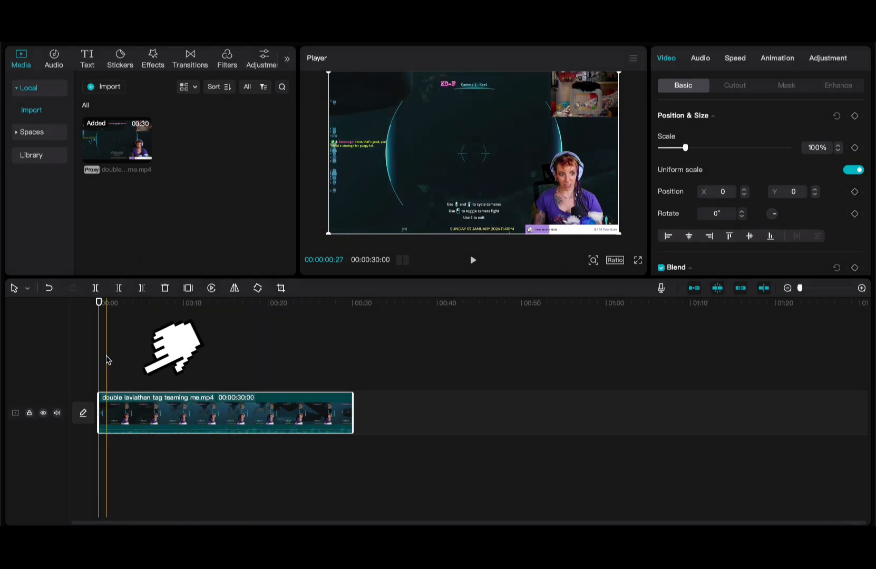
{"action": "left_click", "coordinate": [99, 361]}
{"action": "key", "text": "ctrl+v"}
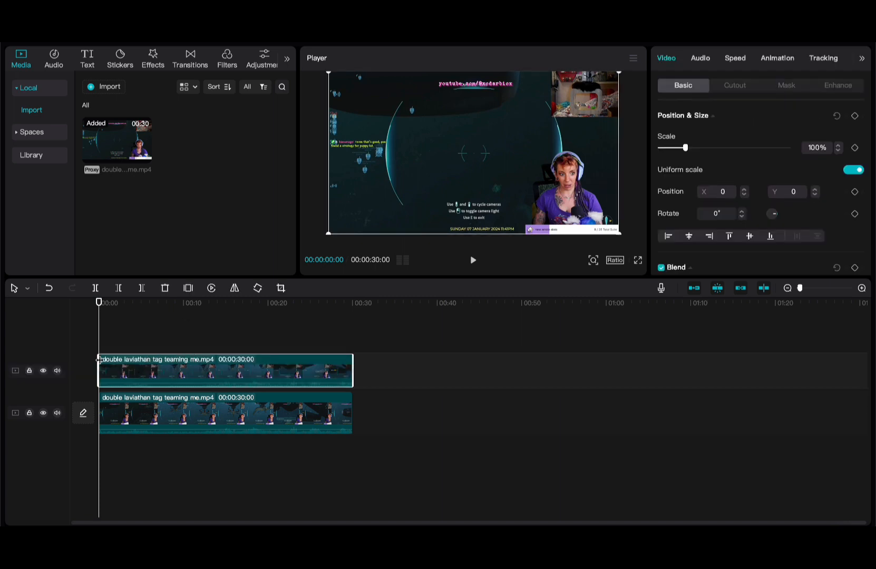
{"action": "right_click", "coordinate": [110, 343]}
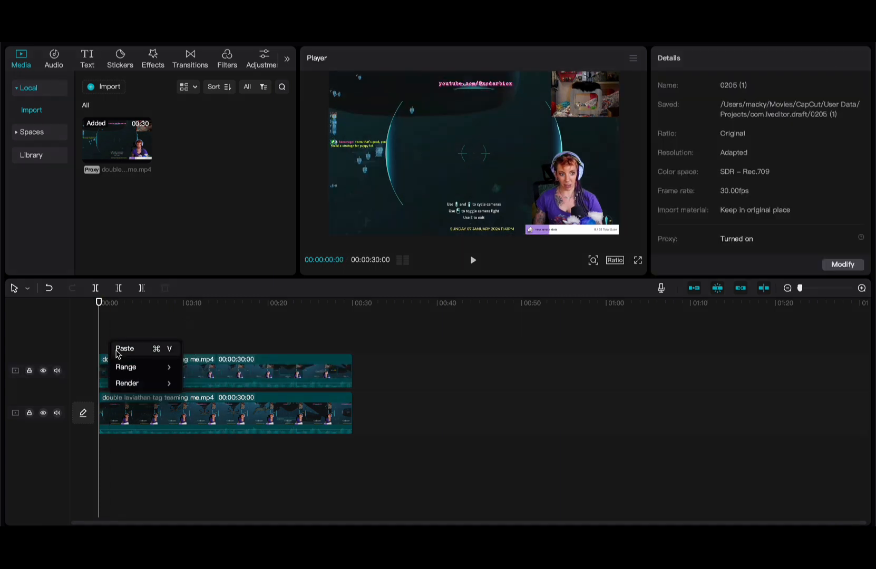
{"action": "left_click", "coordinate": [149, 333]}
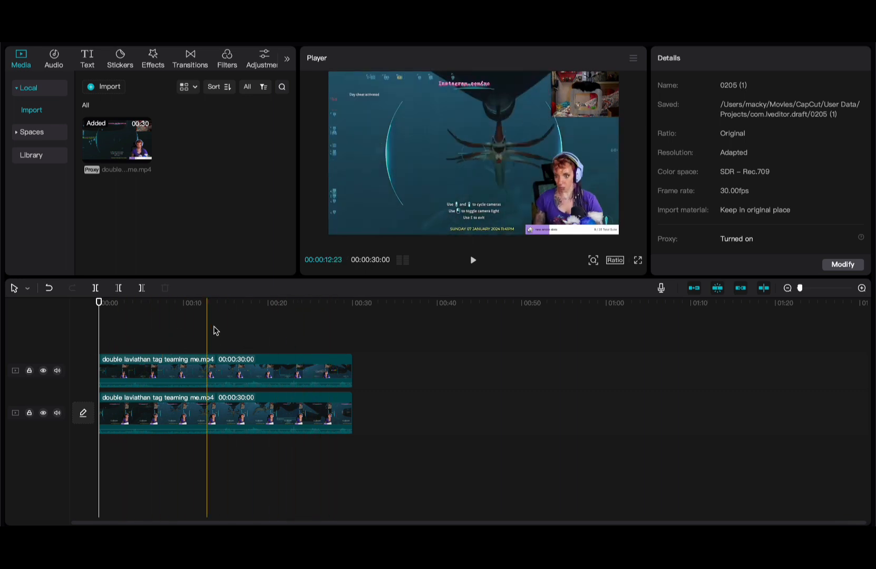
{"action": "left_click", "coordinate": [250, 360]}
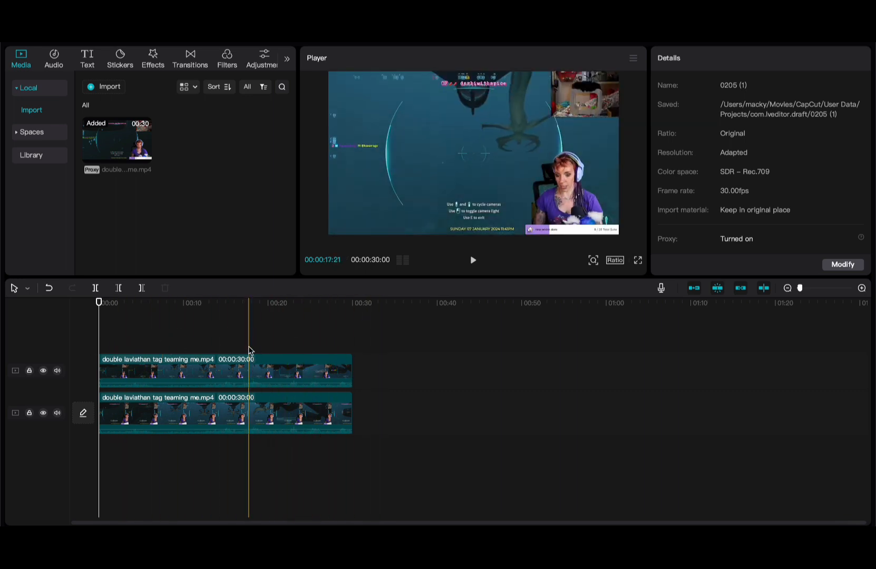
{"action": "left_click", "coordinate": [249, 412]}
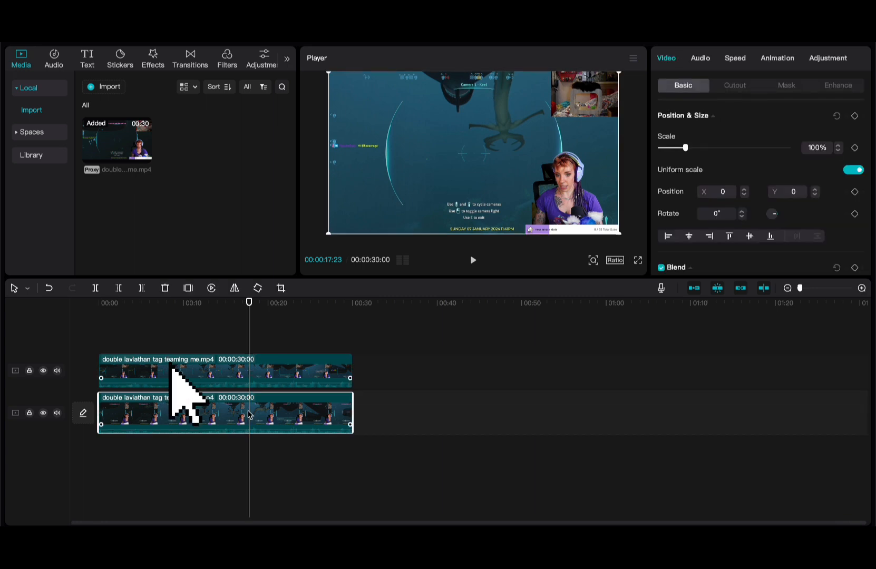
{"action": "left_click", "coordinate": [248, 364]}
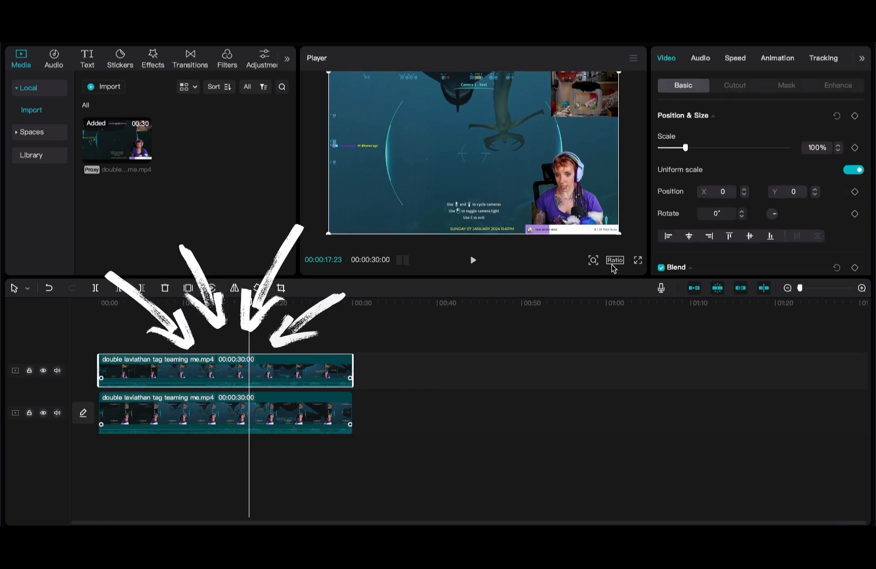
{"action": "left_click", "coordinate": [615, 261]}
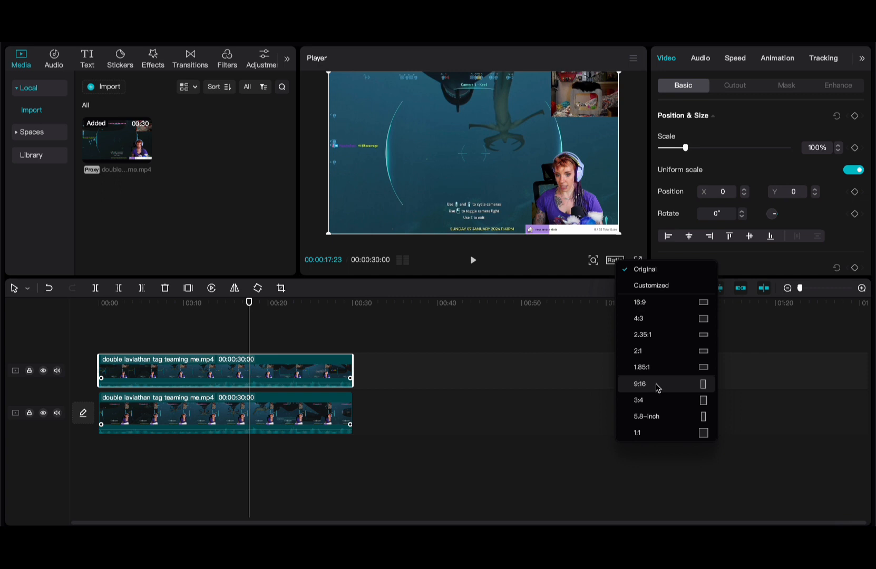
- Set the canvas ratio to 9:16 and scale the top clip to 355%, shifting it onto the facecam
{"action": "left_click", "coordinate": [658, 385]}
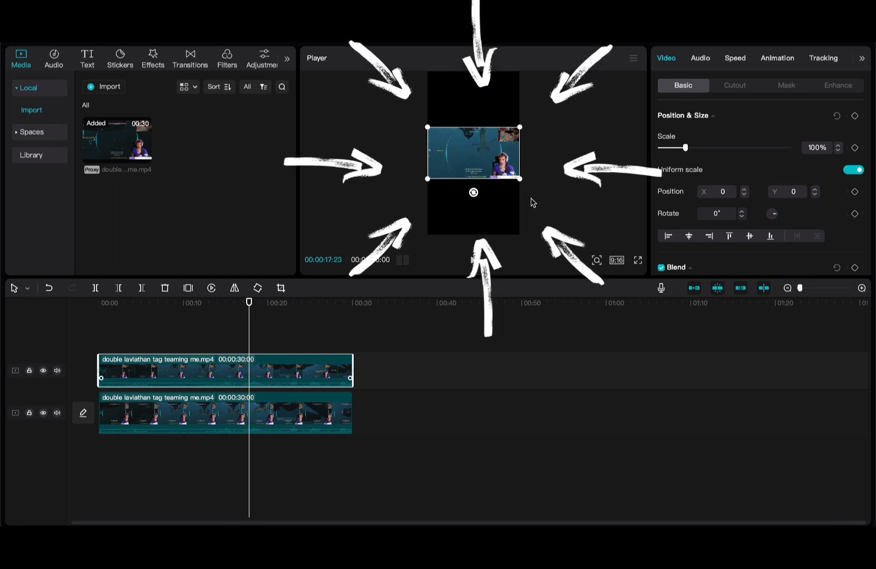
{"action": "left_click_drag", "start_coordinate": [520, 179], "coordinate": [639, 278]}
{"action": "left_click_drag", "start_coordinate": [551, 222], "coordinate": [413, 115]}
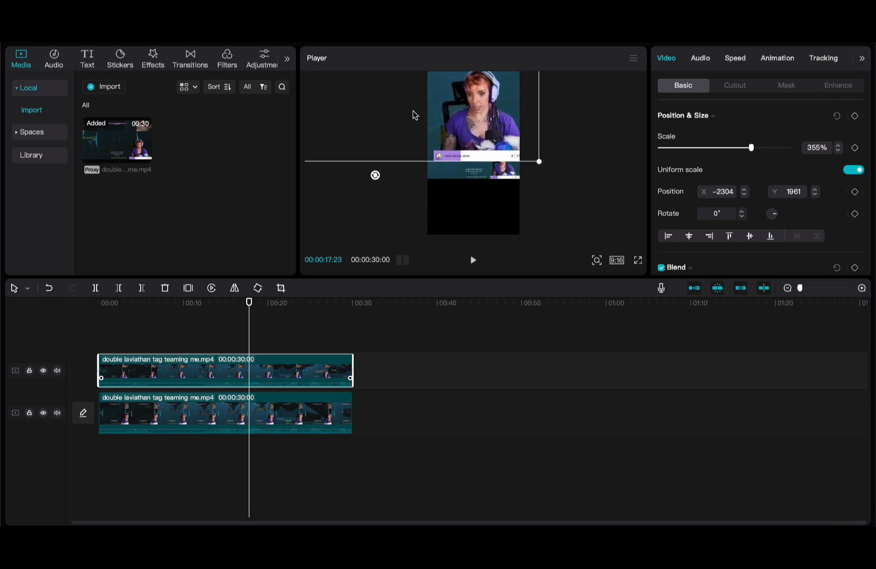
- Scale the top clip down to 231% and align the facecam with the top of the frame
{"action": "scroll", "coordinate": [413, 111], "scroll_direction": "down", "scroll_amount": 2}
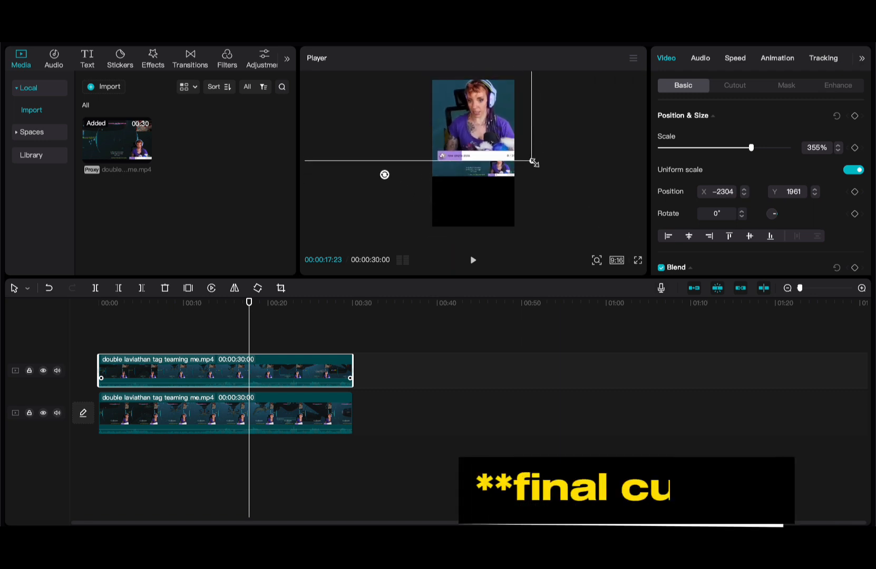
{"action": "left_click_drag", "start_coordinate": [532, 159], "coordinate": [498, 126]}
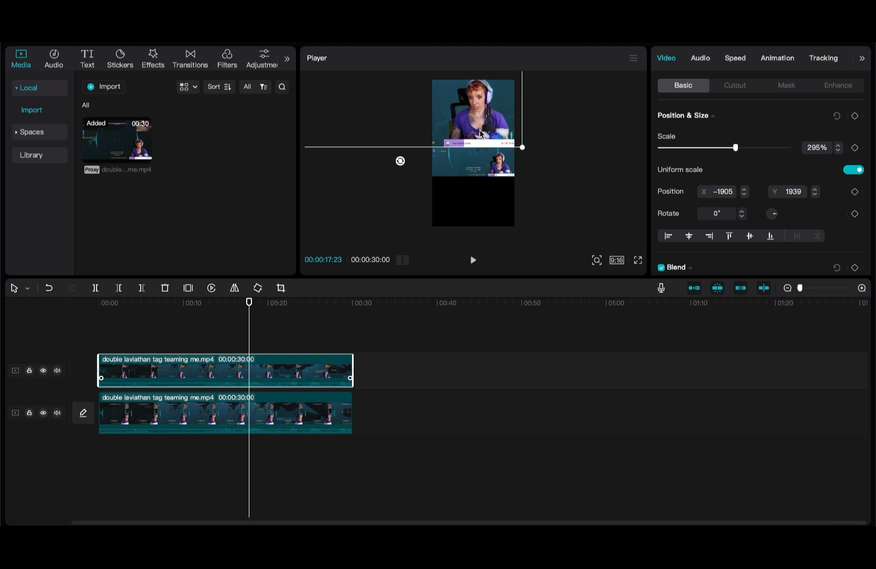
{"action": "left_click_drag", "start_coordinate": [481, 135], "coordinate": [493, 110]}
{"action": "scroll", "coordinate": [487, 104], "scroll_direction": "up", "scroll_amount": 2}
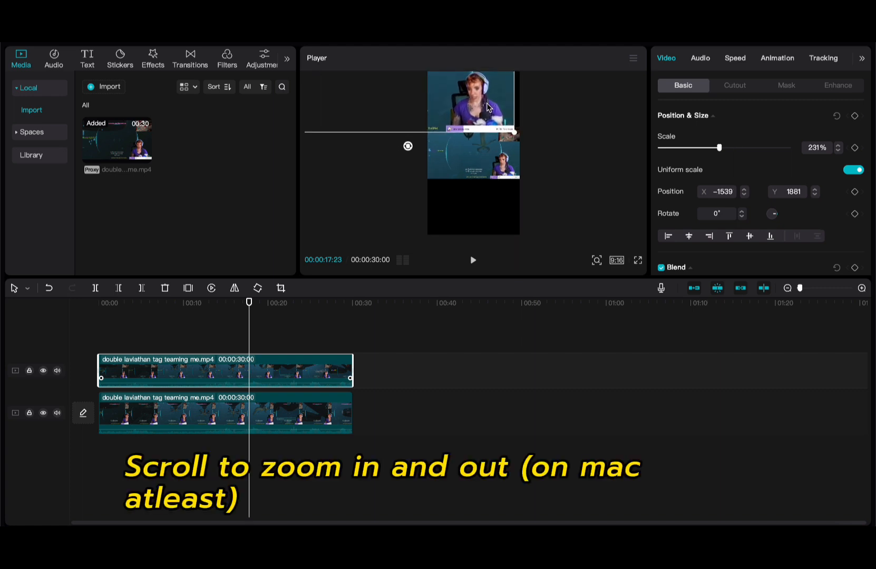
{"action": "scroll", "coordinate": [488, 107], "scroll_direction": "up", "scroll_amount": 2}
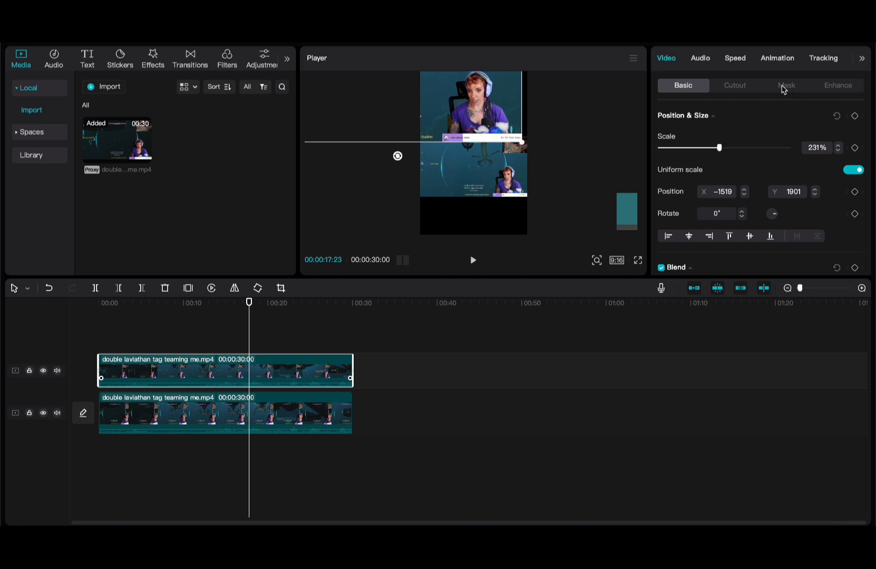
{"action": "left_click", "coordinate": [785, 86]}
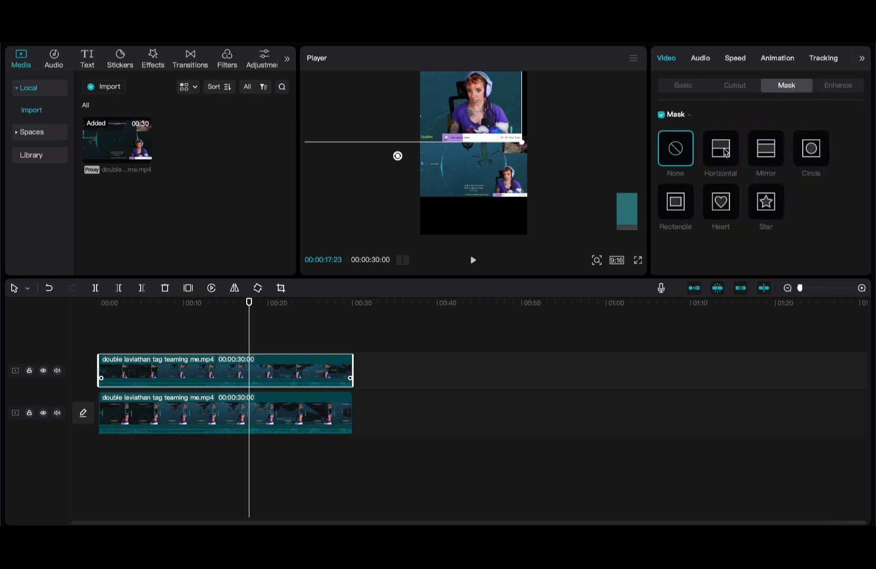
- Give the top clip a Rectangle mask fitted tightly around the streamer's facecam
{"action": "left_click", "coordinate": [722, 206]}
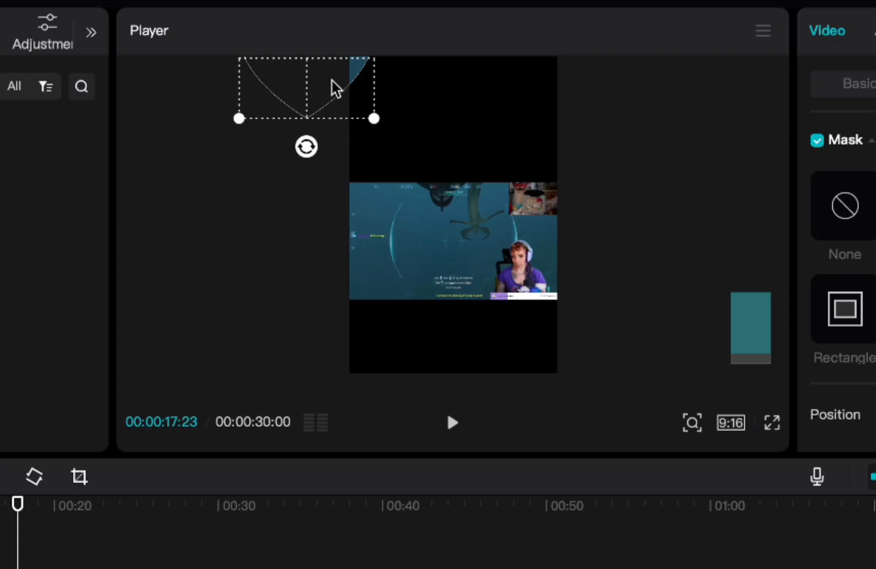
{"action": "left_click_drag", "start_coordinate": [336, 88], "coordinate": [487, 149]}
{"action": "left_click", "coordinate": [676, 212]}
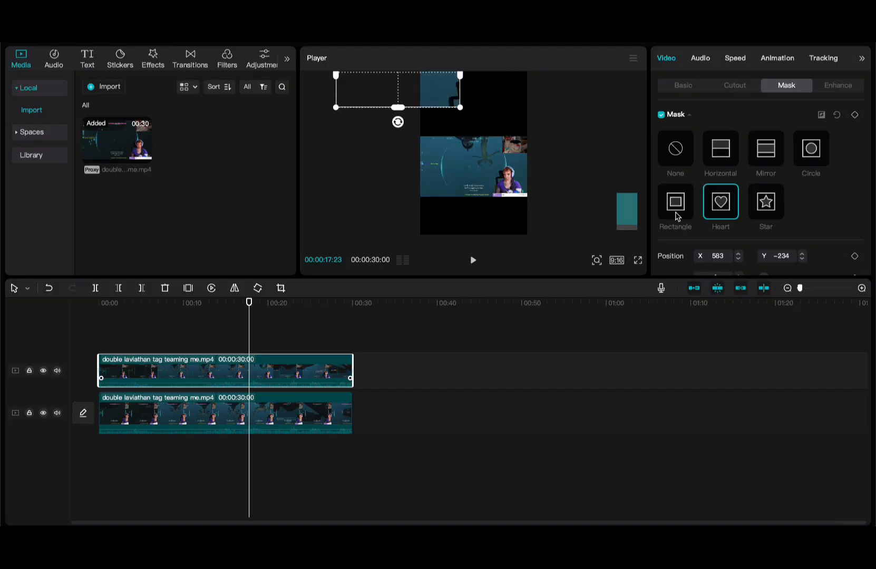
{"action": "left_click_drag", "start_coordinate": [422, 92], "coordinate": [535, 119]}
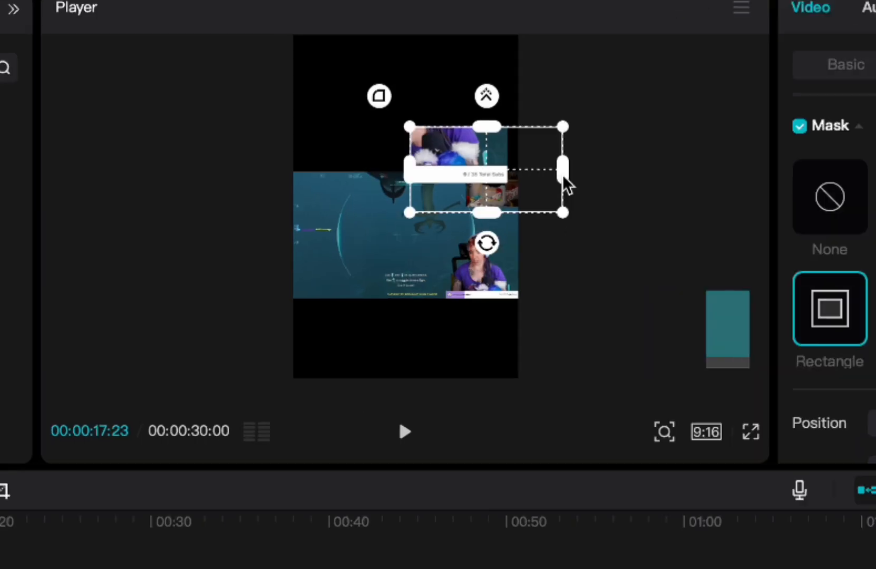
{"action": "left_click_drag", "start_coordinate": [562, 175], "coordinate": [510, 179]}
{"action": "left_click_drag", "start_coordinate": [467, 94], "coordinate": [471, 117]}
{"action": "mouse_move", "coordinate": [518, 180]}
{"action": "left_mouse_down"}
{"action": "mouse_move", "coordinate": [493, 171]}
{"action": "mouse_move", "coordinate": [503, 179]}
{"action": "left_mouse_up"}
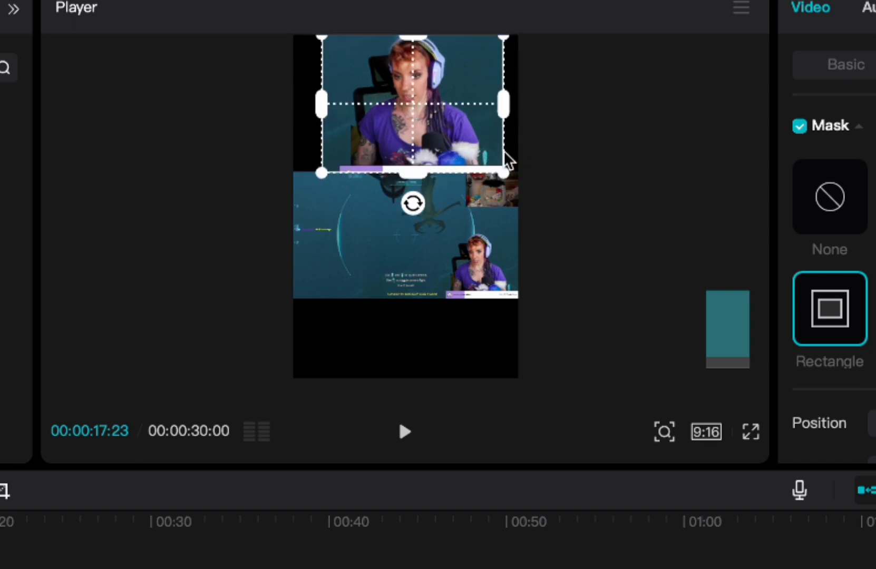
{"action": "mouse_move", "coordinate": [504, 117]}
{"action": "left_mouse_down"}
{"action": "mouse_move", "coordinate": [492, 117]}
{"action": "mouse_move", "coordinate": [502, 112]}
{"action": "left_mouse_up"}
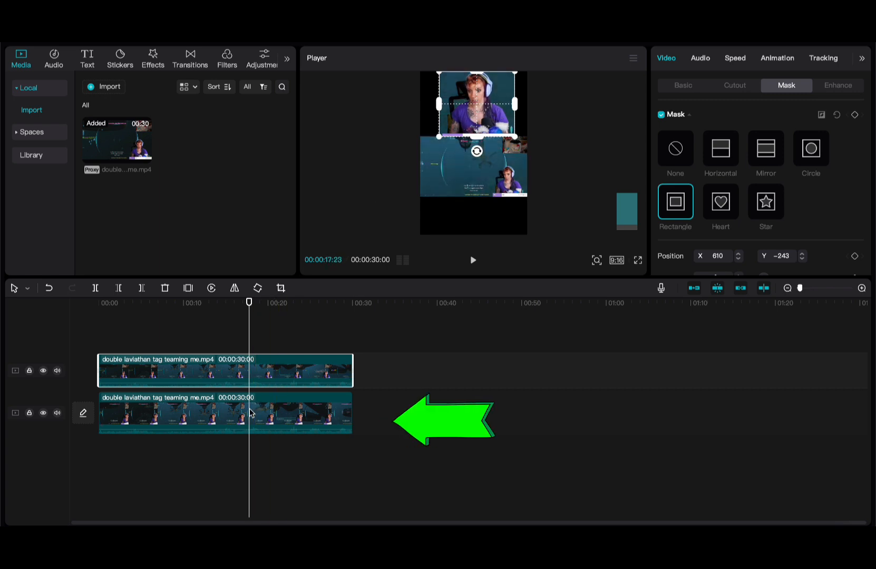
{"action": "left_click", "coordinate": [341, 416]}
- Enlarge the lower gameplay clip to fill the canvas and nudge it slightly down
{"action": "left_click", "coordinate": [343, 421]}
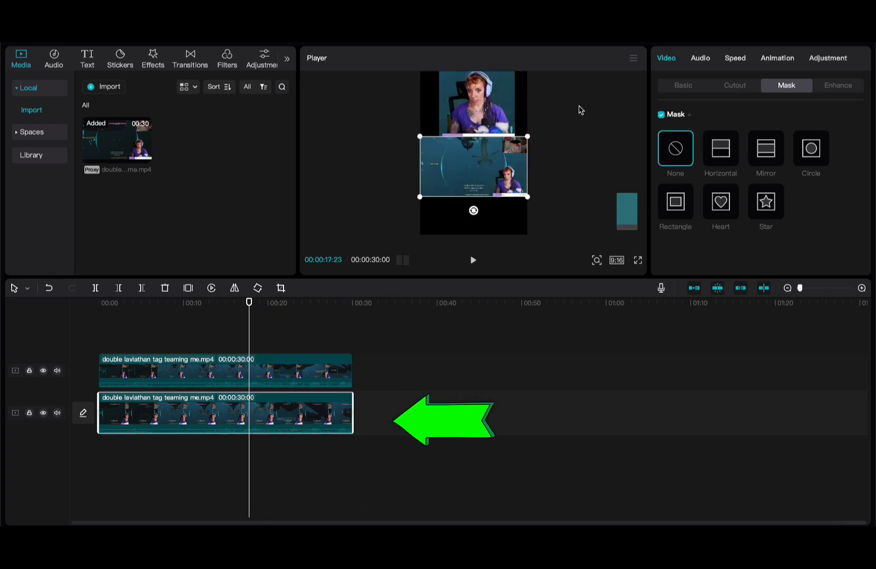
{"action": "left_click_drag", "start_coordinate": [529, 197], "coordinate": [611, 208]}
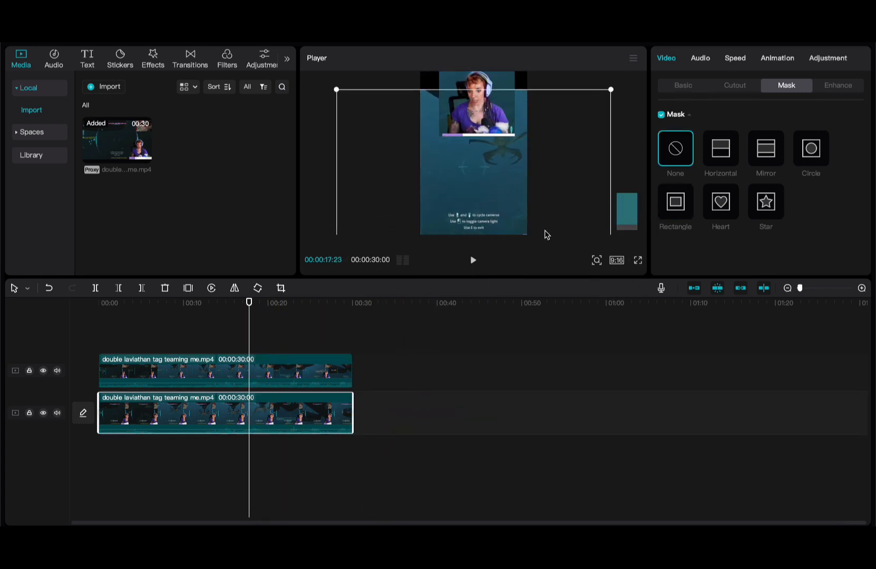
{"action": "mouse_move", "coordinate": [500, 176]}
{"action": "left_mouse_down"}
{"action": "mouse_move", "coordinate": [501, 198]}
{"action": "mouse_move", "coordinate": [500, 189]}
{"action": "left_mouse_up"}
{"action": "scroll", "coordinate": [501, 189], "scroll_direction": "down", "scroll_amount": 2}
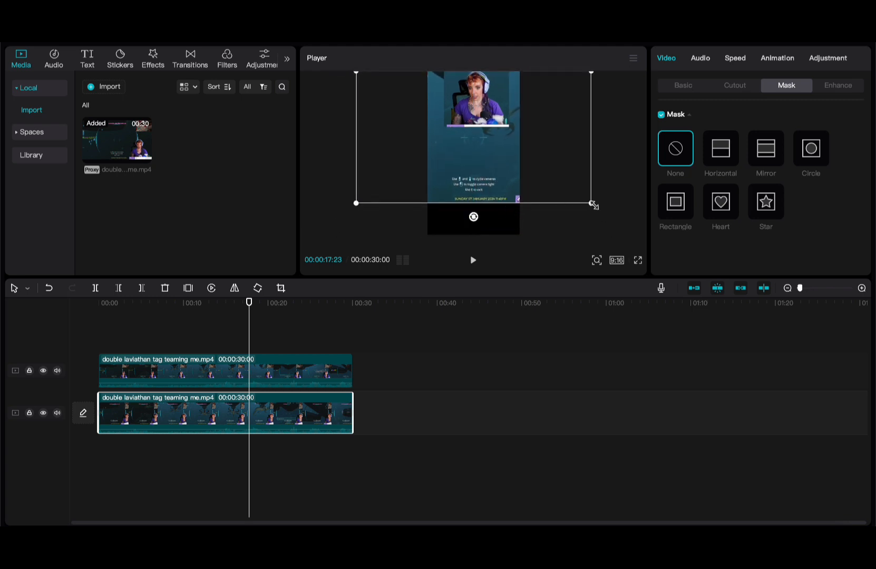
{"action": "left_click_drag", "start_coordinate": [591, 204], "coordinate": [631, 241]}
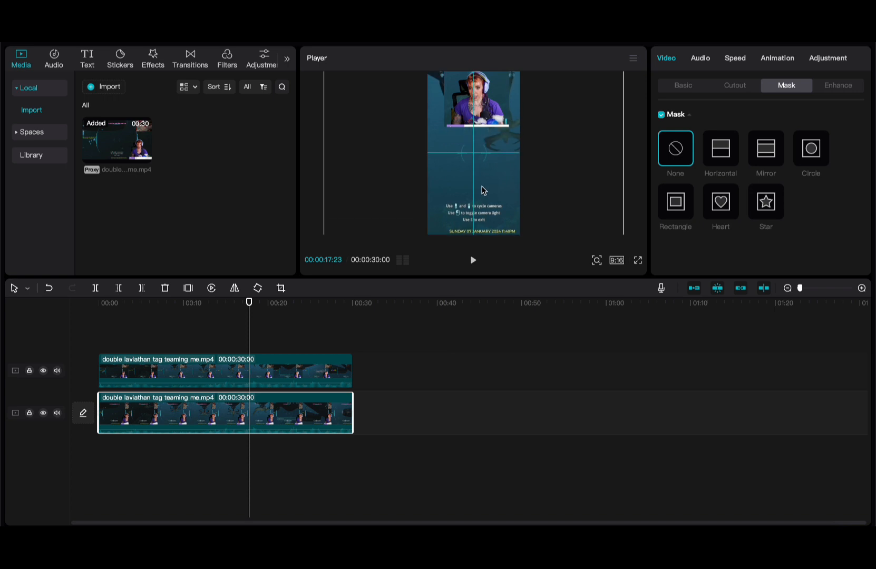
{"action": "scroll", "coordinate": [482, 189], "scroll_direction": "down", "scroll_amount": 1}
{"action": "left_click_drag", "start_coordinate": [593, 220], "coordinate": [610, 231]}
{"action": "mouse_move", "coordinate": [496, 186]}
{"action": "left_mouse_down"}
{"action": "mouse_move", "coordinate": [485, 202]}
{"action": "mouse_move", "coordinate": [490, 192]}
{"action": "left_mouse_up"}
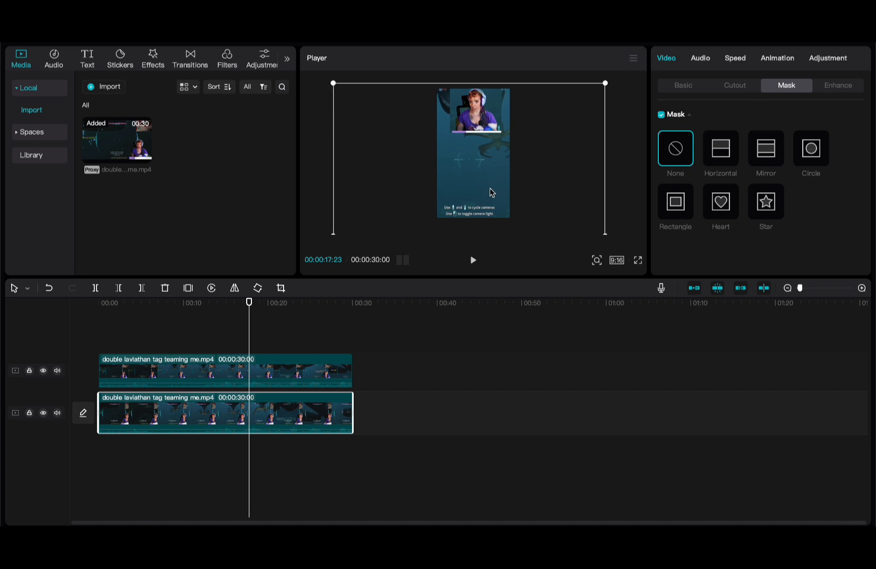
- Enlarge the preview area and select the facecam layer to show its 586 × 505 rectangle mask
{"action": "scroll", "coordinate": [490, 192], "scroll_direction": "up", "scroll_amount": 2}
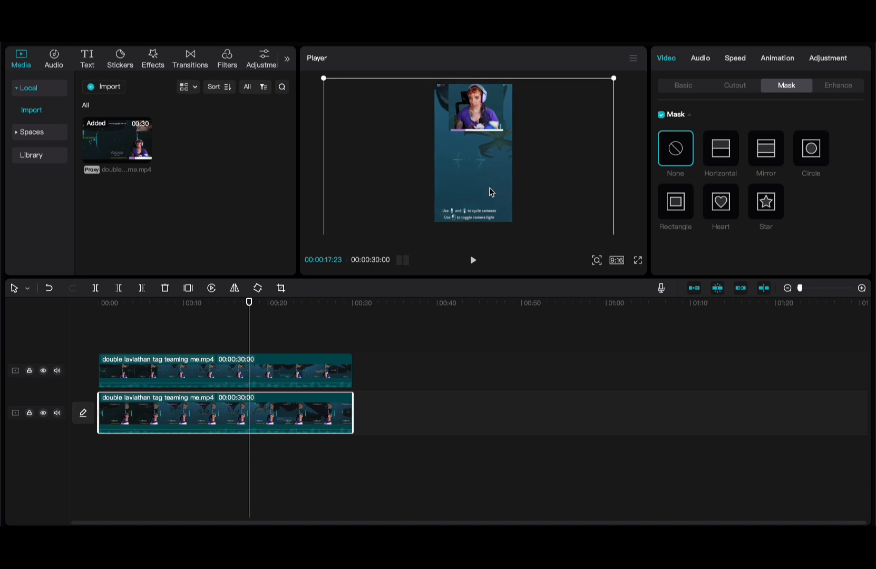
{"action": "left_click_drag", "start_coordinate": [472, 278], "coordinate": [459, 367]}
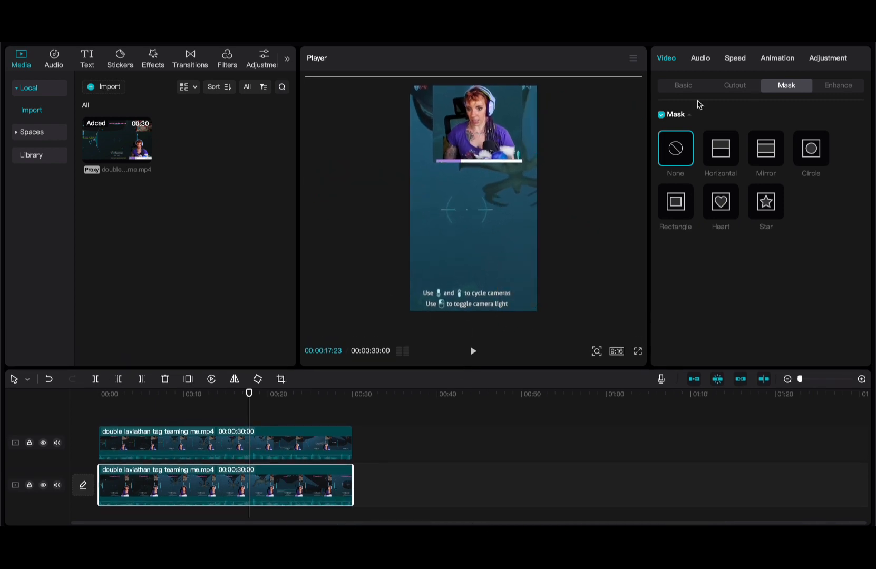
{"action": "left_click", "coordinate": [260, 444]}
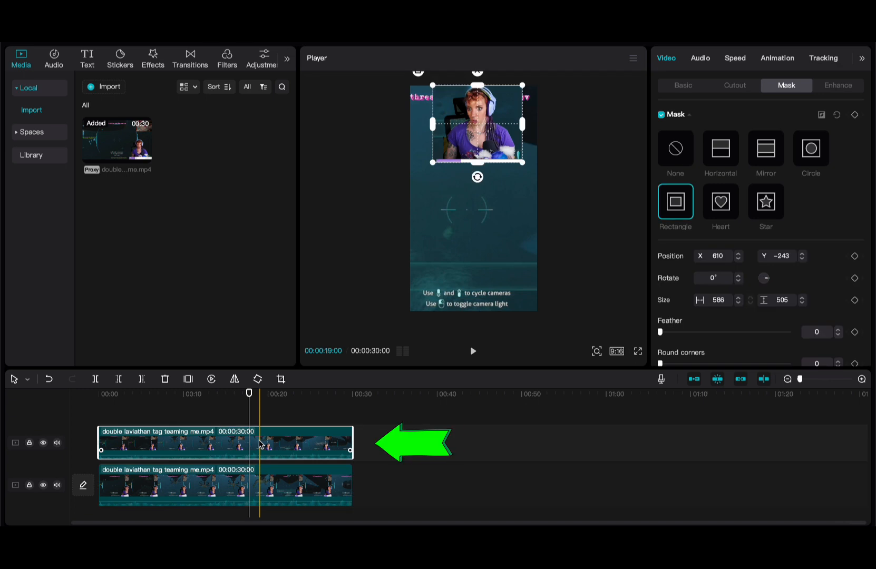
- Move the masked facecam to the bottom of the frame, at position −1561, −679
{"action": "left_click", "coordinate": [681, 86]}
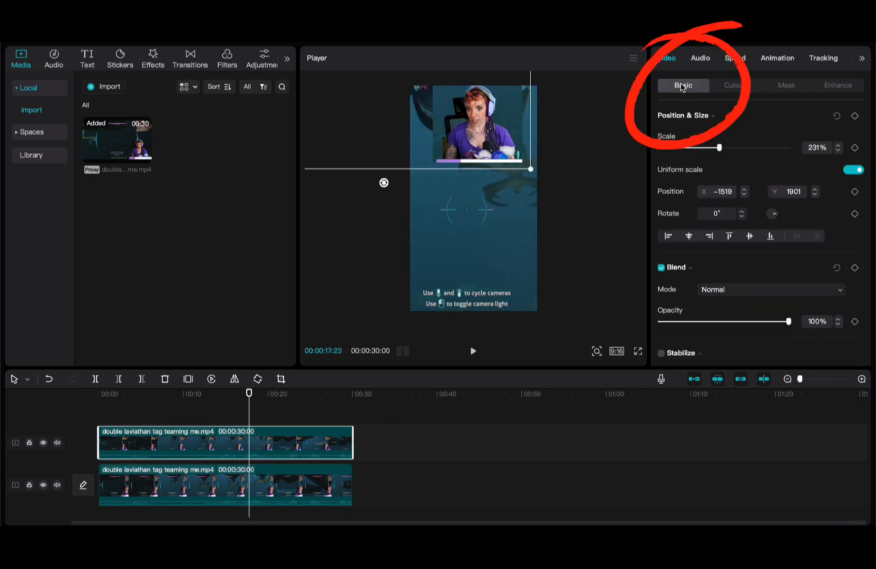
{"action": "left_click_drag", "start_coordinate": [476, 127], "coordinate": [469, 275]}
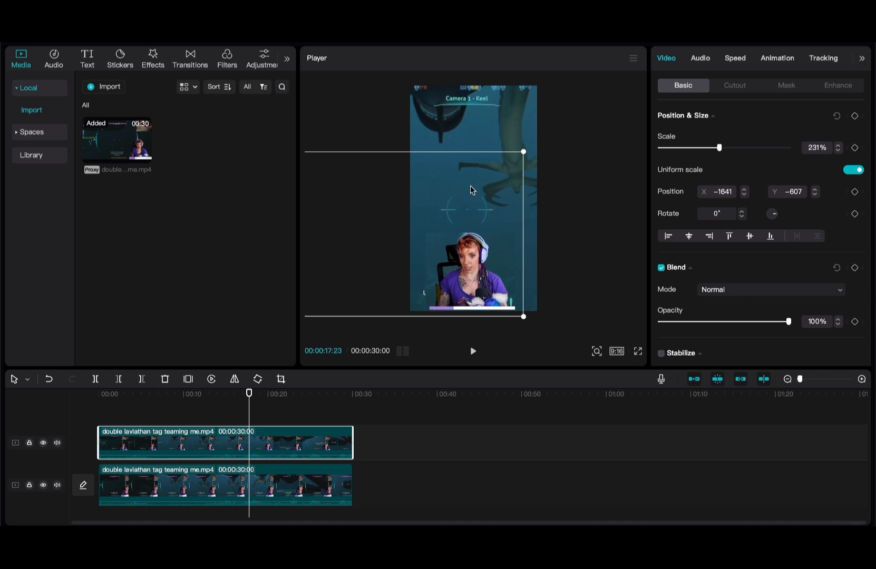
{"action": "left_click_drag", "start_coordinate": [470, 285], "coordinate": [479, 276]}
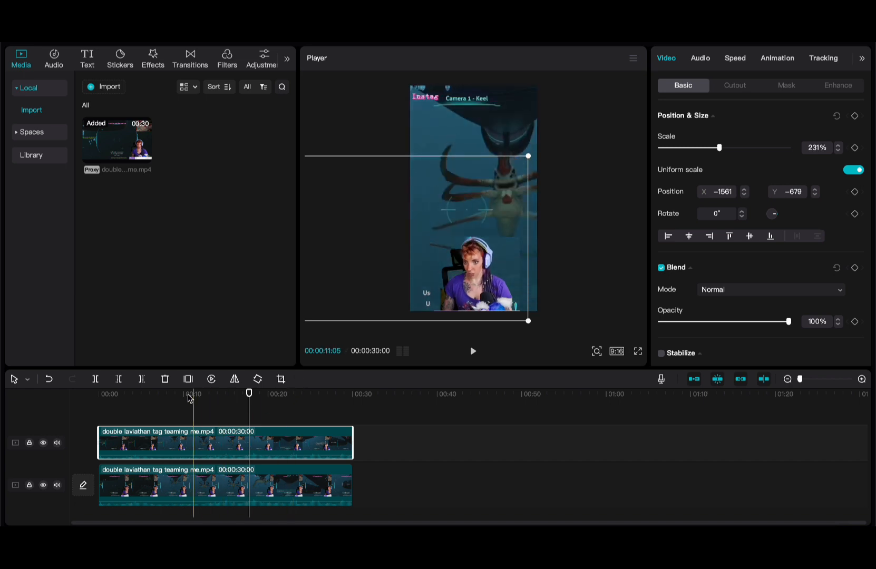
{"action": "left_click", "coordinate": [96, 411]}
{"action": "key", "text": "space"}
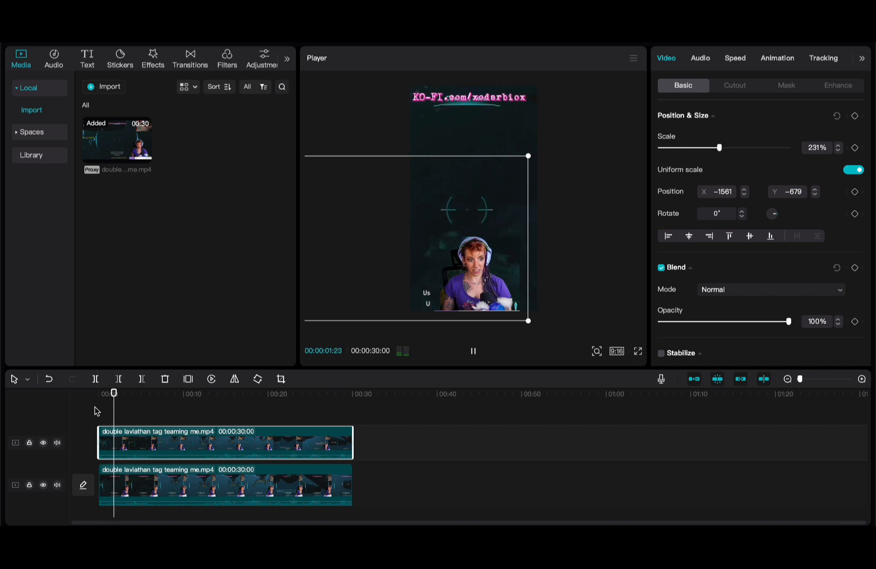
{"action": "key", "text": "space"}
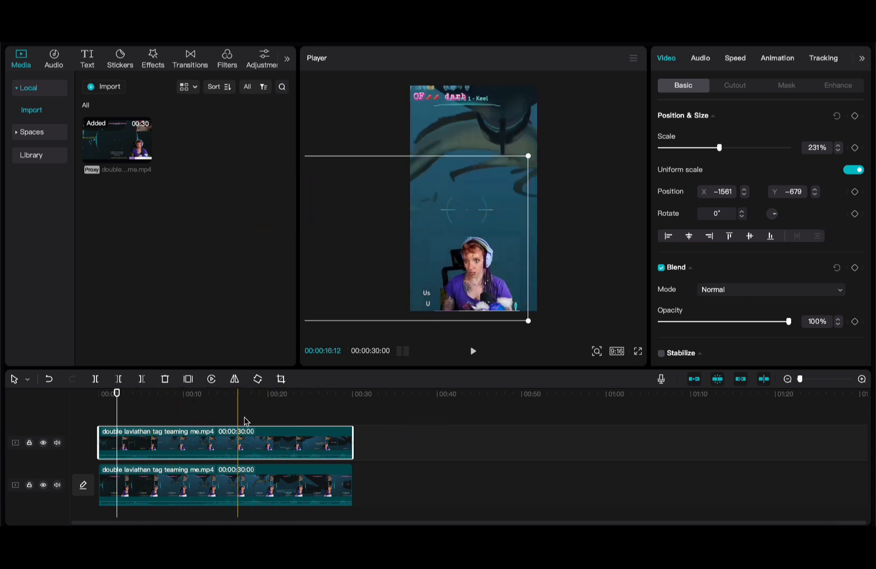
{"action": "left_click", "coordinate": [98, 415]}
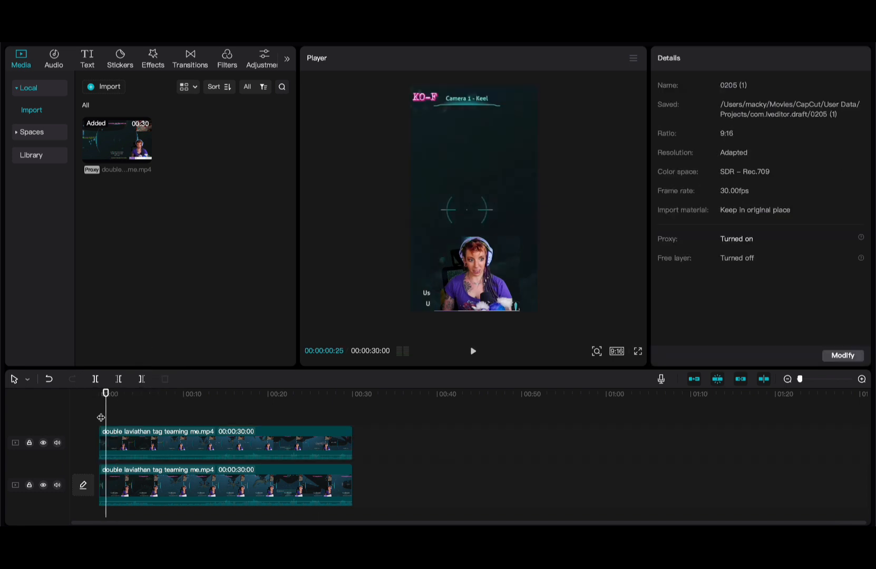
- Scale the background gameplay clip up to 431% and play it back to check the framing
{"action": "left_click", "coordinate": [139, 478]}
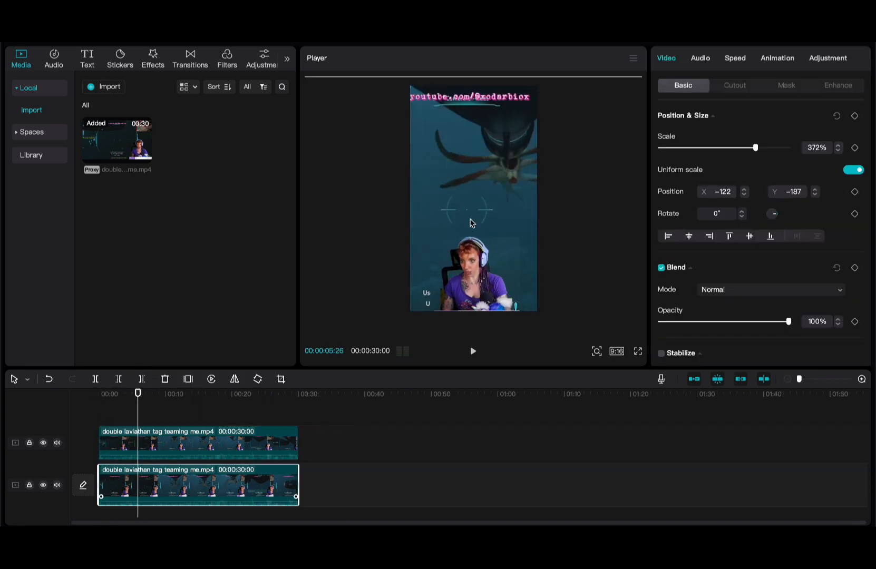
{"action": "scroll", "coordinate": [462, 239], "scroll_direction": "down", "scroll_amount": 5}
{"action": "mouse_move", "coordinate": [615, 123]}
{"action": "left_mouse_down"}
{"action": "mouse_move", "coordinate": [608, 121]}
{"action": "mouse_move", "coordinate": [647, 100]}
{"action": "left_mouse_up"}
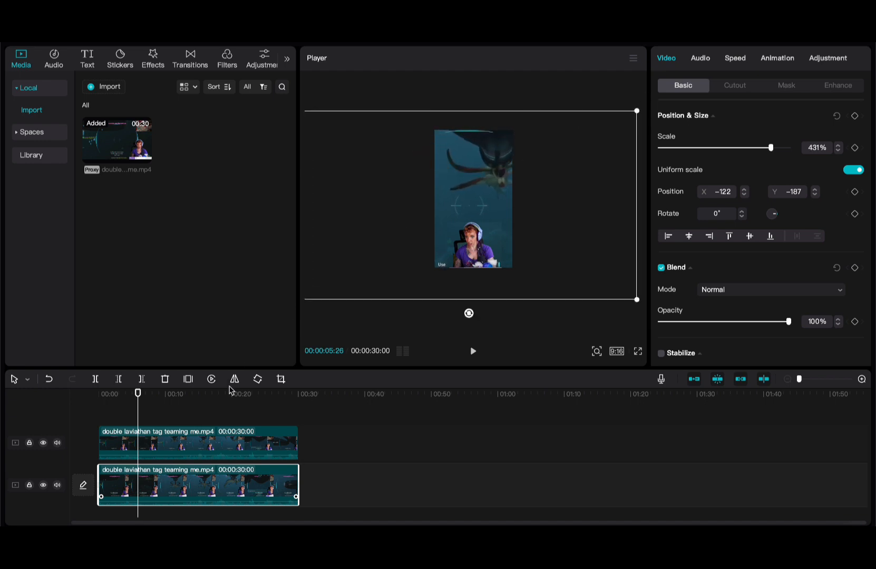
{"action": "scroll", "coordinate": [442, 238], "scroll_direction": "up", "scroll_amount": 5}
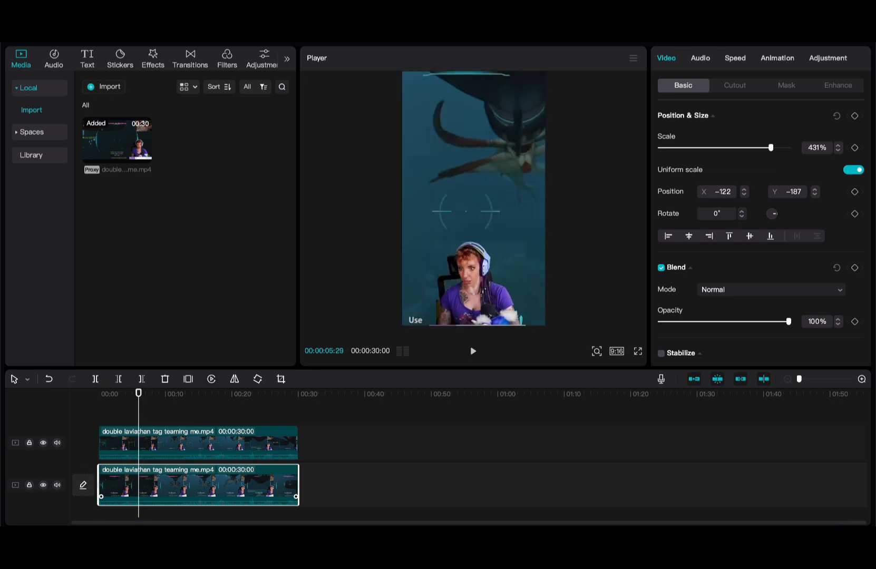
{"action": "key", "text": "space"}
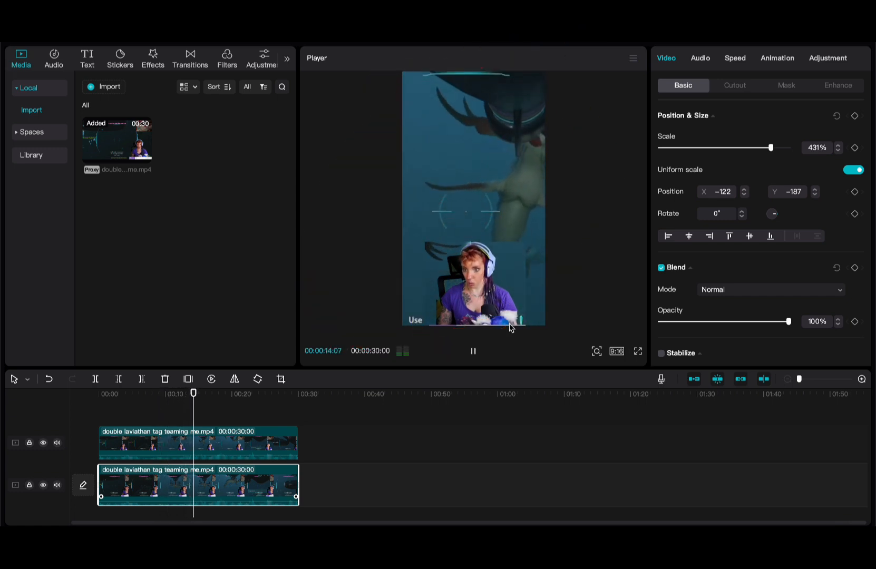
- Centre the creature with the gameplay at position -588, -201, preview from about 00:12, then return to start
{"action": "key", "text": "space"}
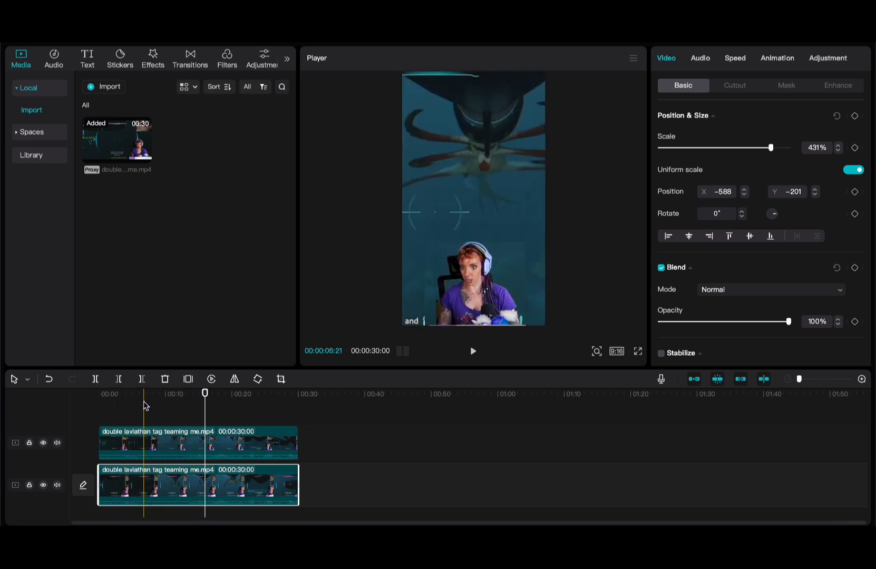
{"action": "left_click", "coordinate": [183, 401]}
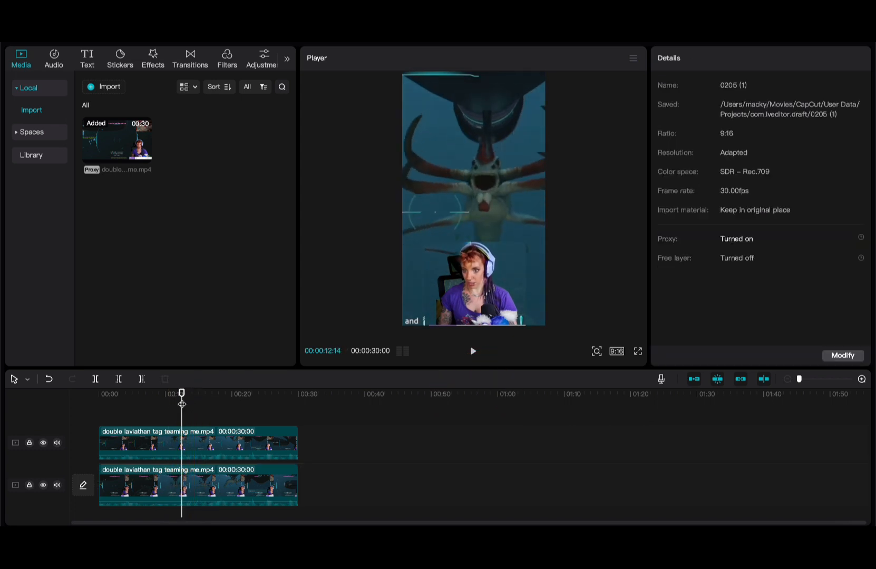
{"action": "key", "text": "space"}
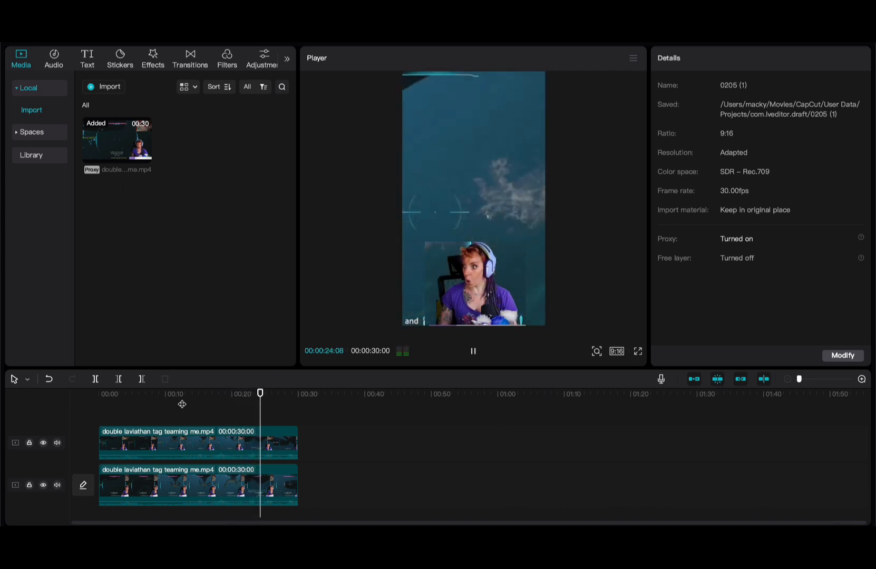
{"action": "key", "text": "Home"}
{"action": "key", "text": "space"}
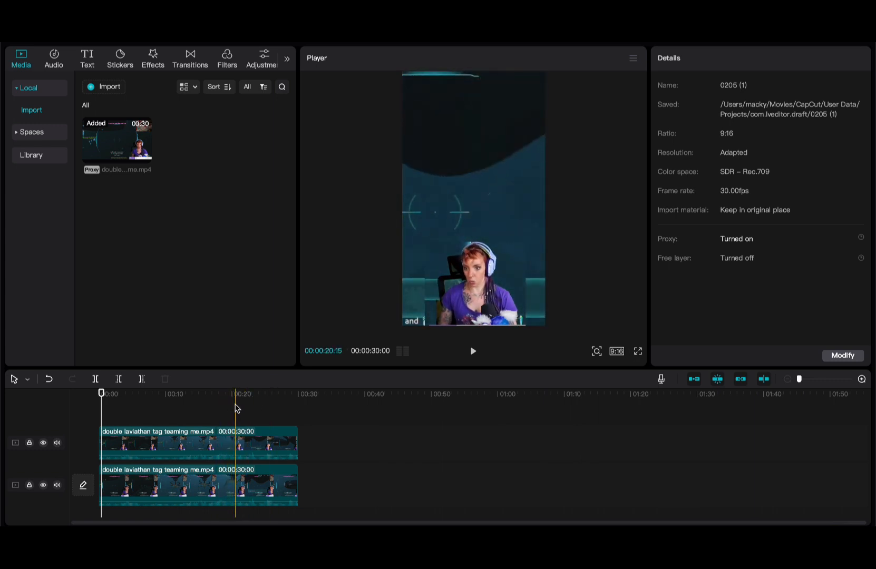
- Cut both the facecam and gameplay tracks at 20:17
{"action": "left_click", "coordinate": [236, 412]}
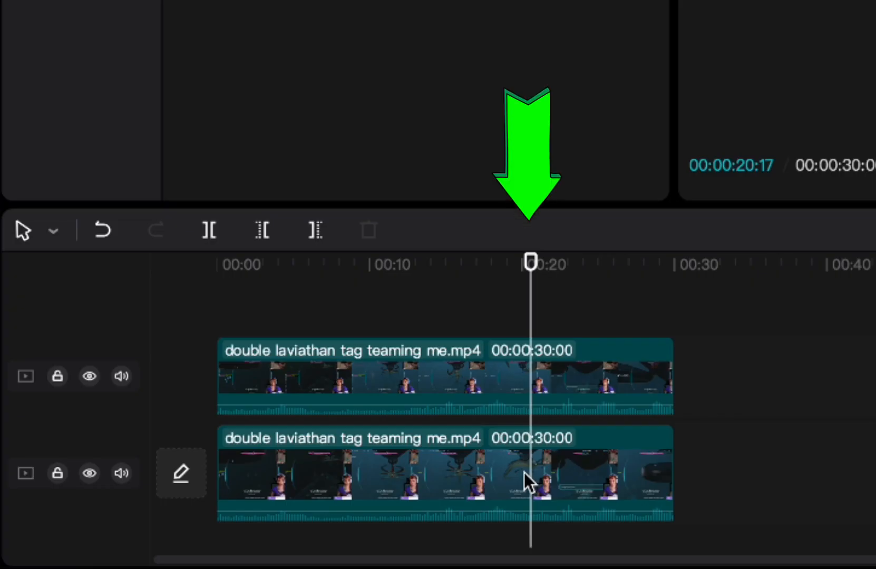
{"action": "key", "text": "ctrl+b"}
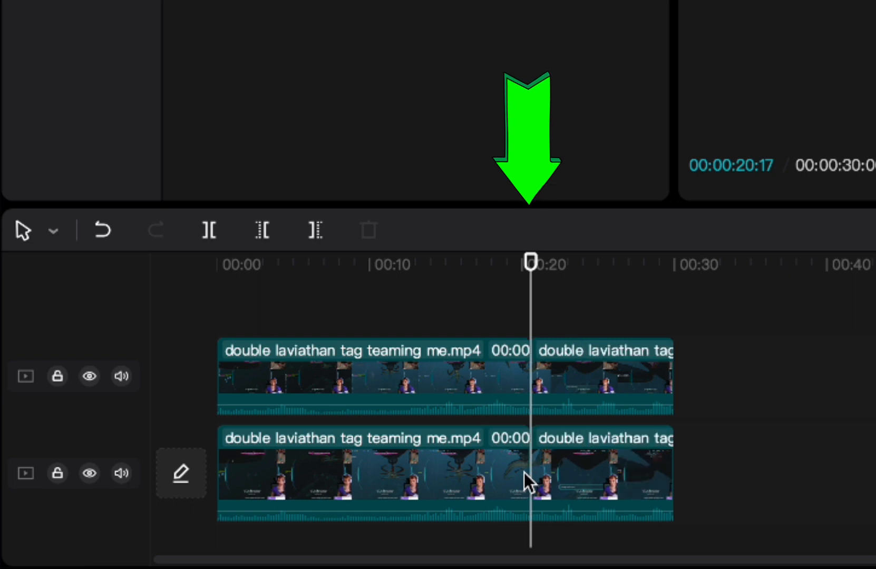
{"action": "left_click", "coordinate": [573, 319]}
{"action": "left_click", "coordinate": [524, 362]}
{"action": "left_click", "coordinate": [513, 508]}
{"action": "left_click", "coordinate": [604, 364]}
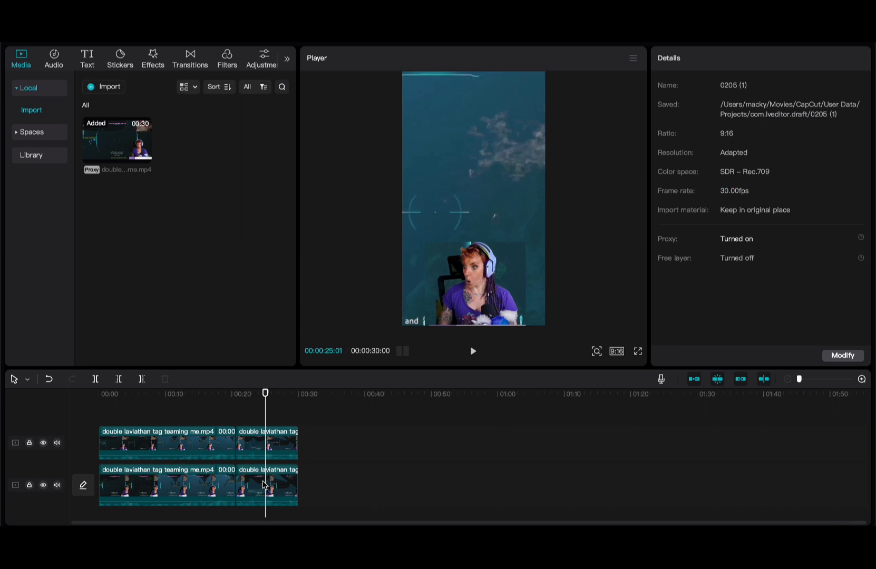
- Shrink and recentre the gameplay clip after the cut in the Player
{"action": "left_click", "coordinate": [597, 469]}
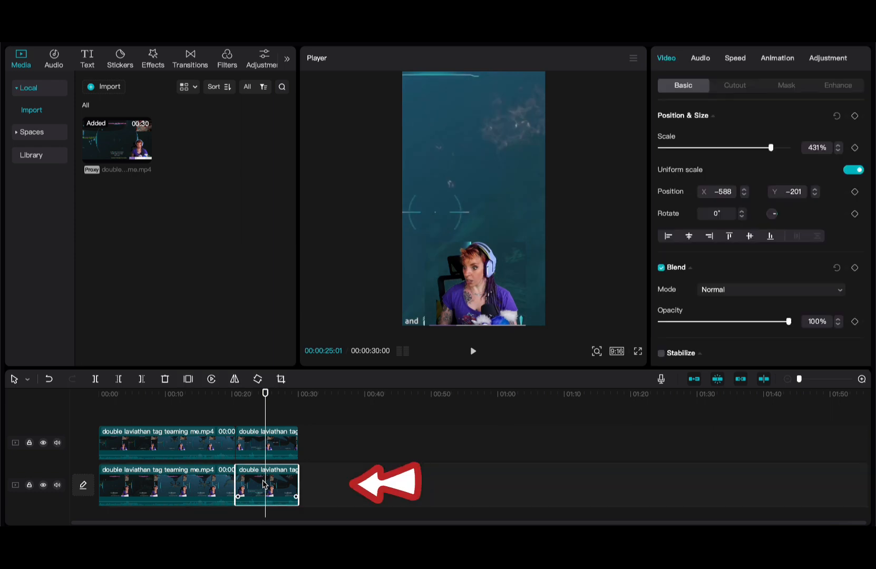
{"action": "scroll", "coordinate": [440, 267], "scroll_direction": "down", "scroll_amount": 2}
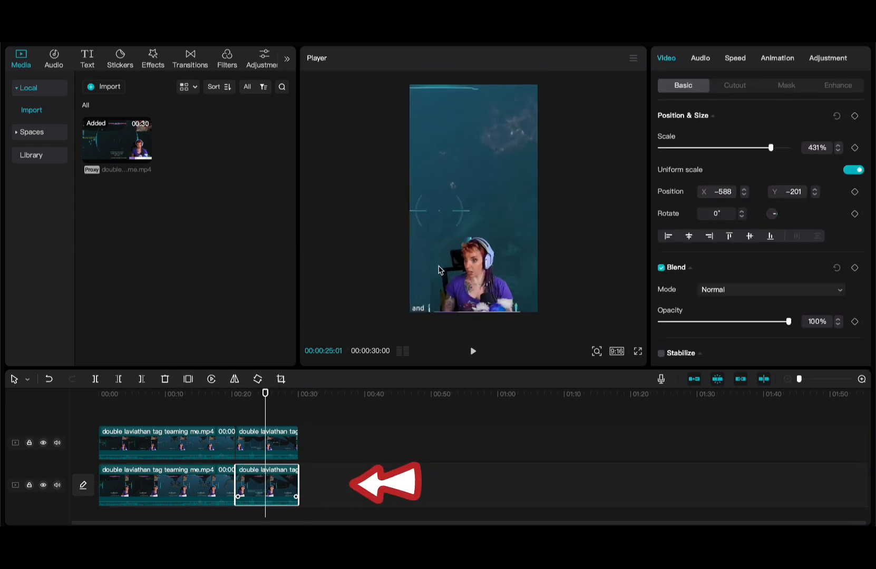
{"action": "left_click", "coordinate": [552, 234]}
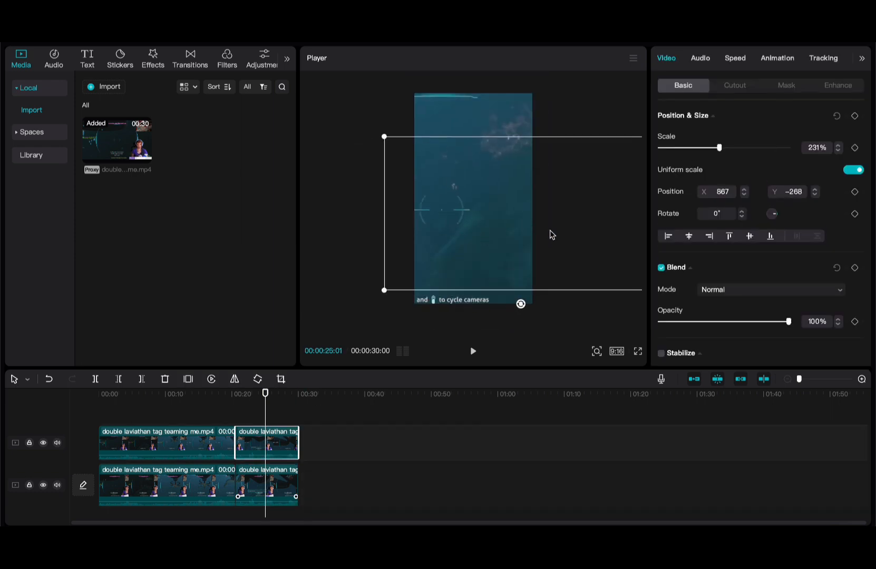
{"action": "left_click", "coordinate": [266, 480]}
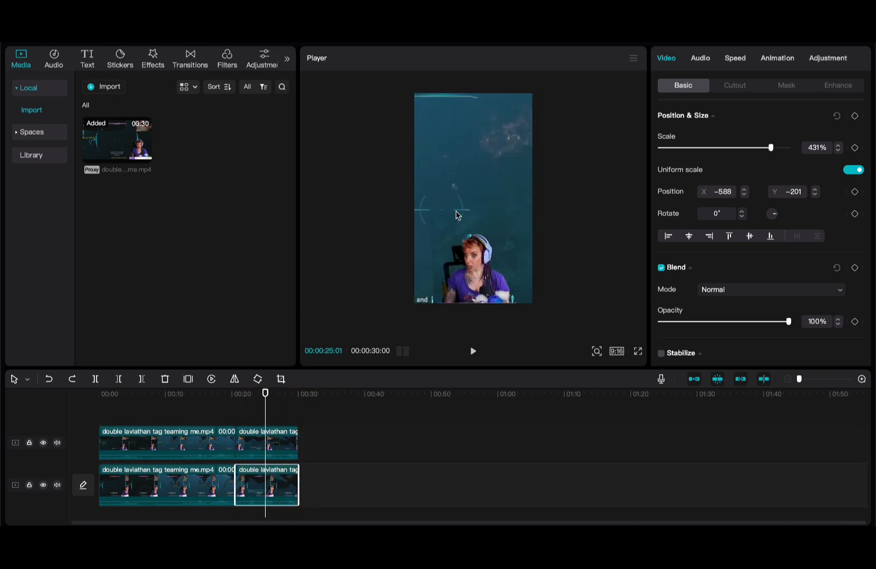
{"action": "mouse_move", "coordinate": [457, 215]}
{"action": "left_mouse_down"}
{"action": "mouse_move", "coordinate": [518, 254]}
{"action": "mouse_move", "coordinate": [500, 221]}
{"action": "mouse_move", "coordinate": [473, 218]}
{"action": "left_mouse_up"}
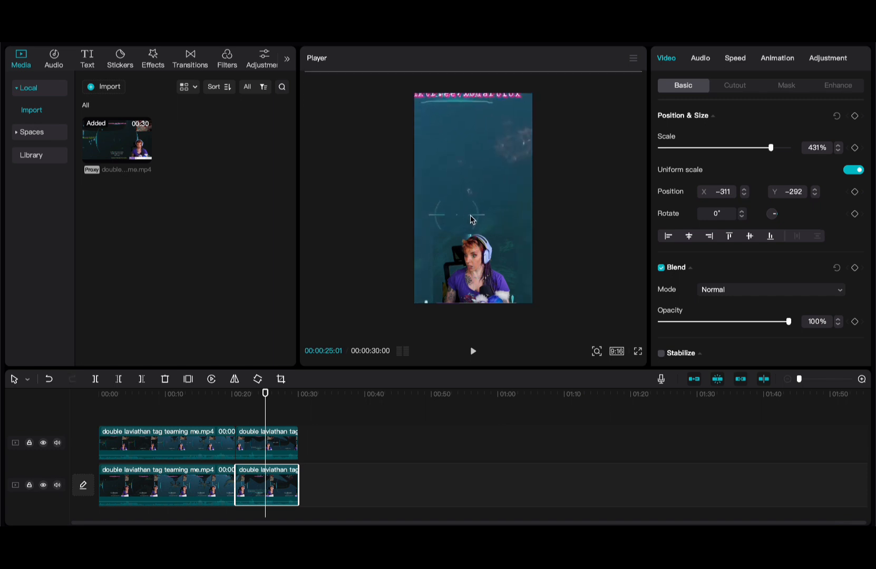
{"action": "scroll", "coordinate": [472, 219], "scroll_direction": "down", "scroll_amount": 2}
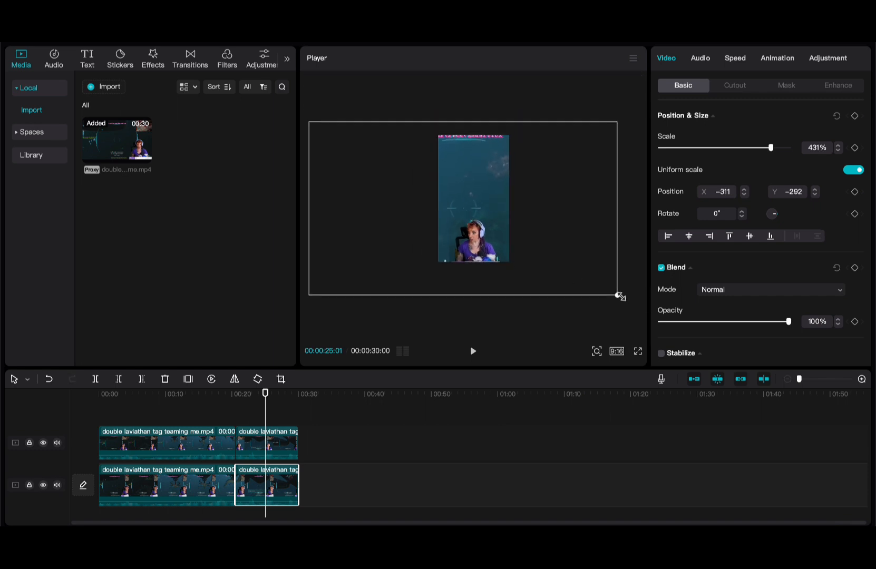
{"action": "left_click_drag", "start_coordinate": [620, 297], "coordinate": [539, 252]}
{"action": "mouse_move", "coordinate": [486, 231]}
{"action": "left_mouse_down"}
{"action": "mouse_move", "coordinate": [514, 231]}
{"action": "mouse_move", "coordinate": [501, 221]}
{"action": "left_mouse_up"}
- Fine-tune the final-section gameplay to about 327% scale and play back the cut
{"action": "scroll", "coordinate": [478, 213], "scroll_direction": "up", "scroll_amount": 3}
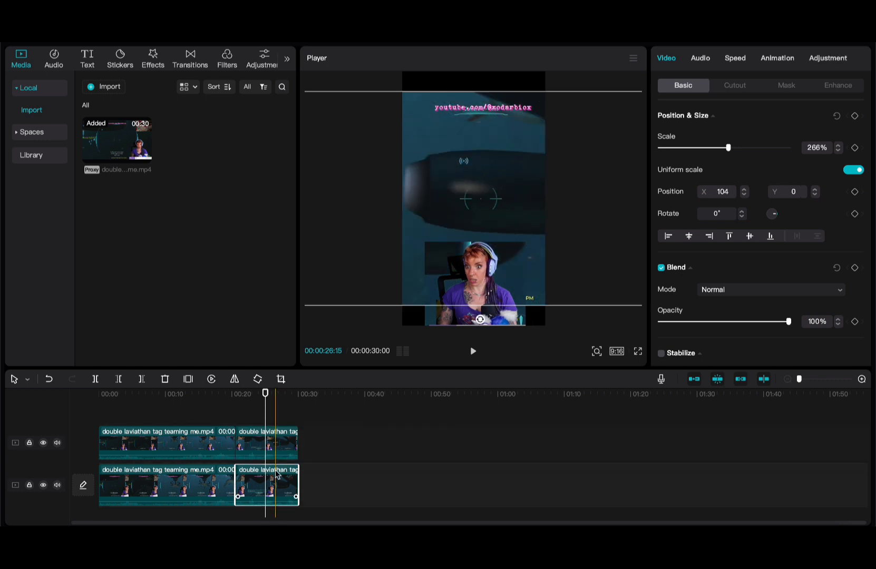
{"action": "mouse_move", "coordinate": [500, 217]}
{"action": "left_mouse_down"}
{"action": "mouse_move", "coordinate": [501, 207]}
{"action": "mouse_move", "coordinate": [490, 212]}
{"action": "left_mouse_up"}
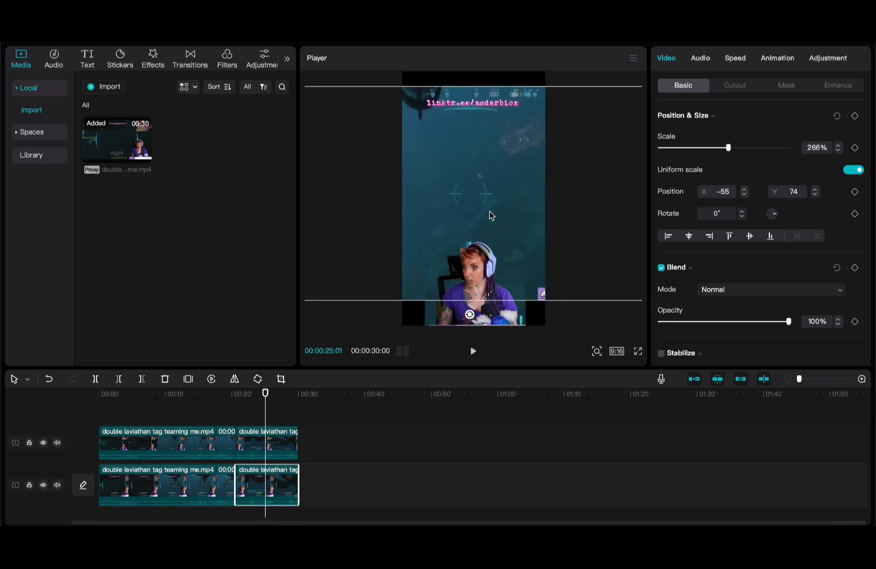
{"action": "scroll", "coordinate": [489, 211], "scroll_direction": "down", "scroll_amount": 3}
{"action": "left_click_drag", "start_coordinate": [615, 276], "coordinate": [649, 302]}
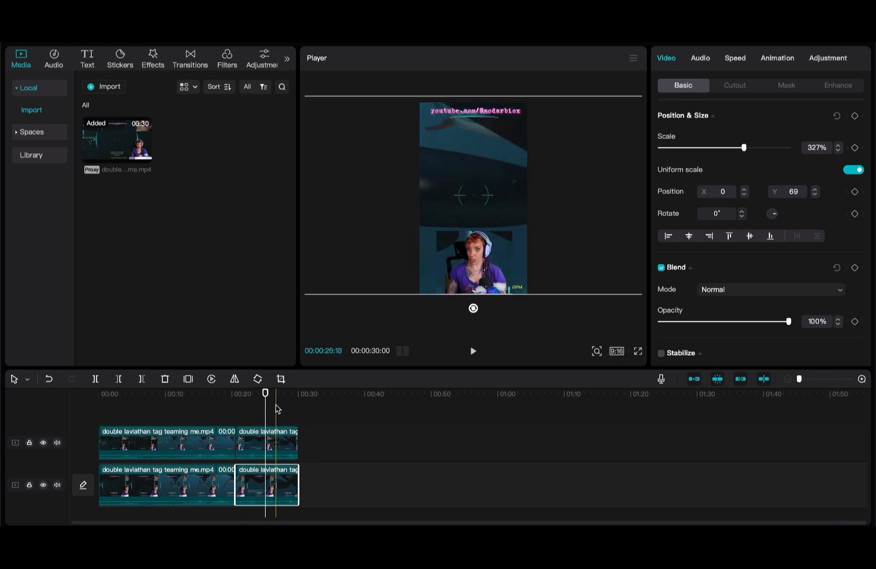
{"action": "left_click", "coordinate": [254, 408]}
{"action": "key", "text": "space"}
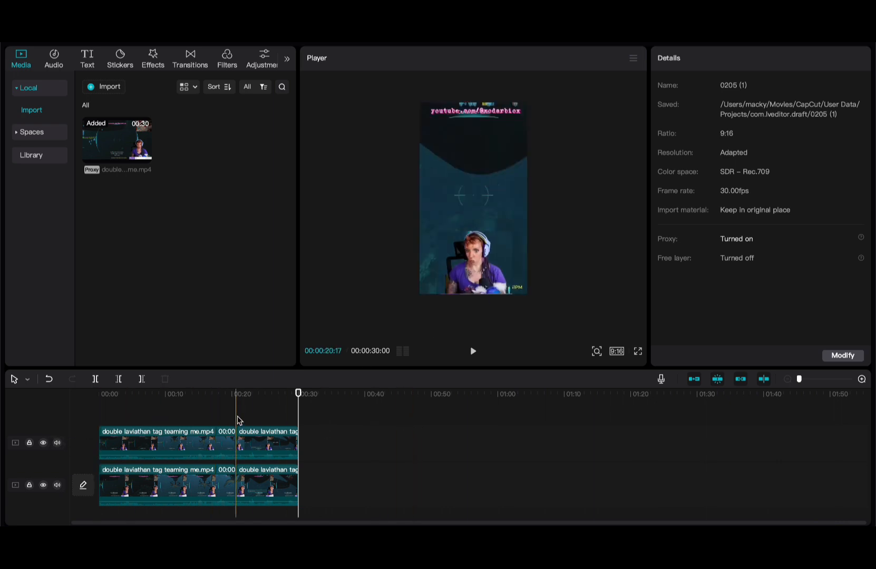
- Zoom the timeline in one step and raise the player/timeline divider
{"action": "key", "text": "super+equal"}
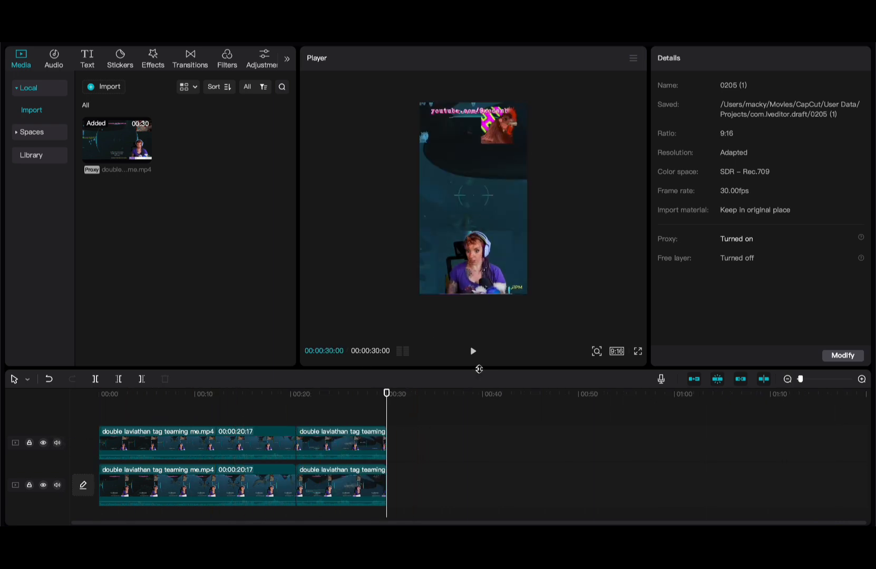
{"action": "left_click_drag", "start_coordinate": [479, 370], "coordinate": [488, 280]}
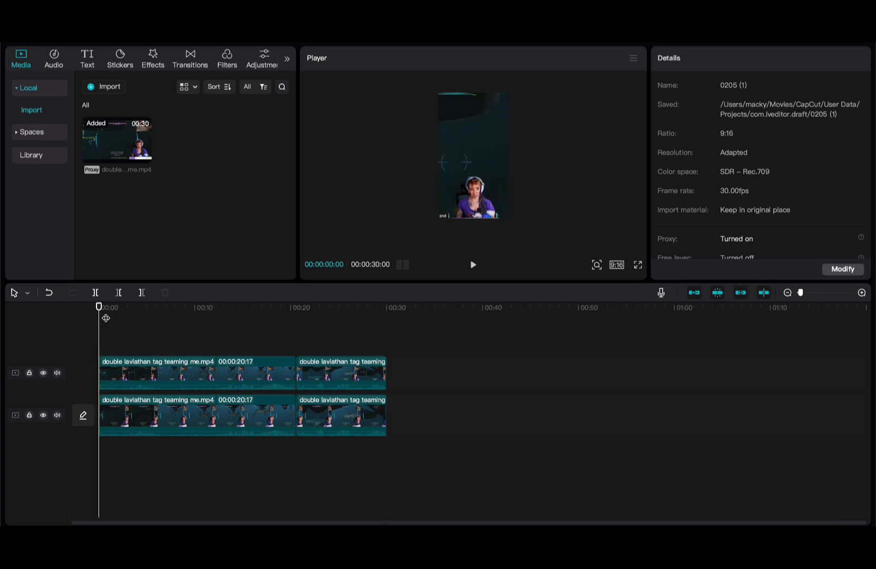
- Create automatic English captions from the video's speech via Text > Auto captions
{"action": "left_click", "coordinate": [86, 59]}
{"action": "left_click", "coordinate": [33, 158]}
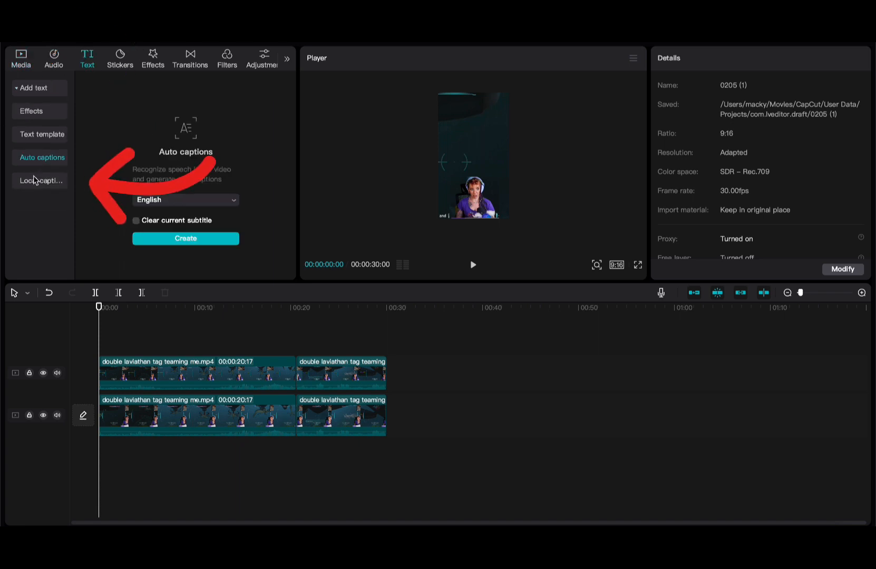
{"action": "left_click", "coordinate": [198, 243]}
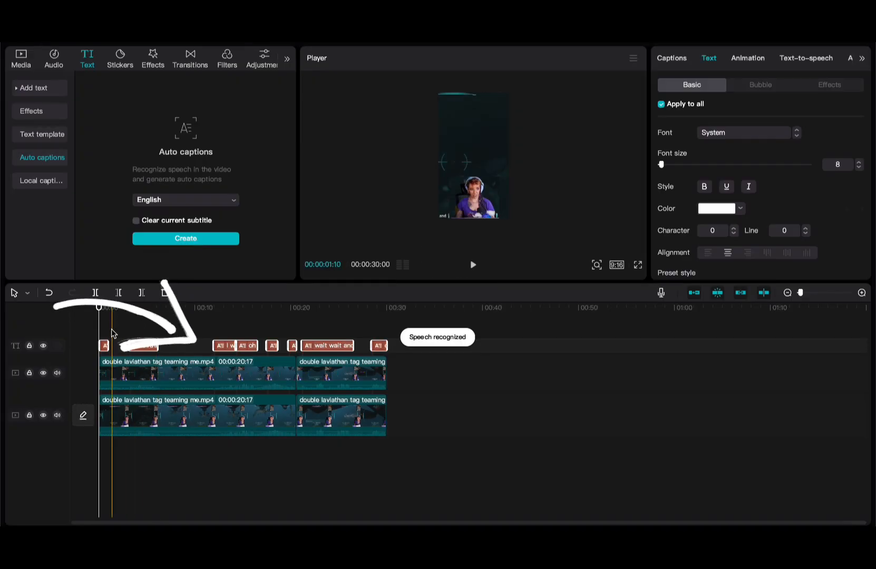
- Lower the player/timeline divider to enlarge the preview and select the 'out' caption
{"action": "scroll", "coordinate": [113, 336], "scroll_direction": "up", "scroll_amount": 2}
{"action": "scroll", "coordinate": [113, 336], "scroll_direction": "up", "scroll_amount": 4}
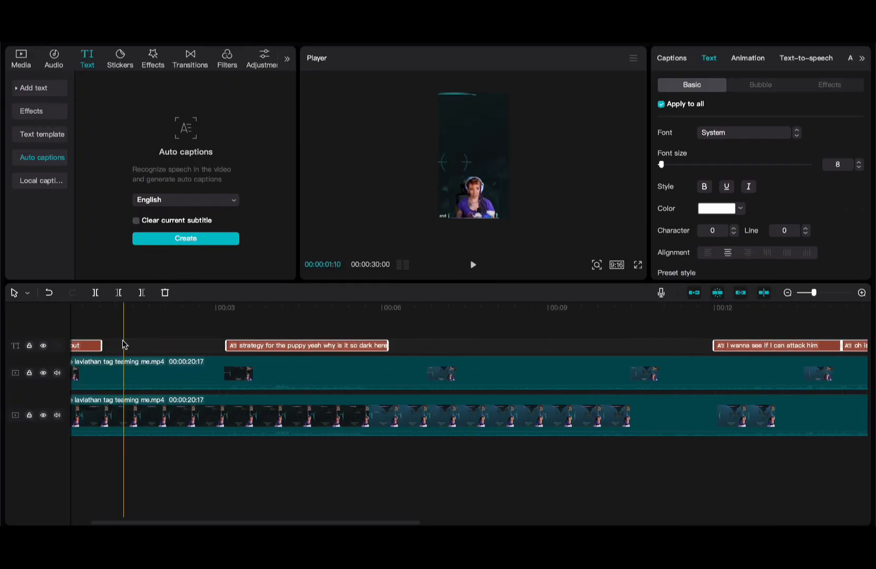
{"action": "left_click", "coordinate": [418, 184]}
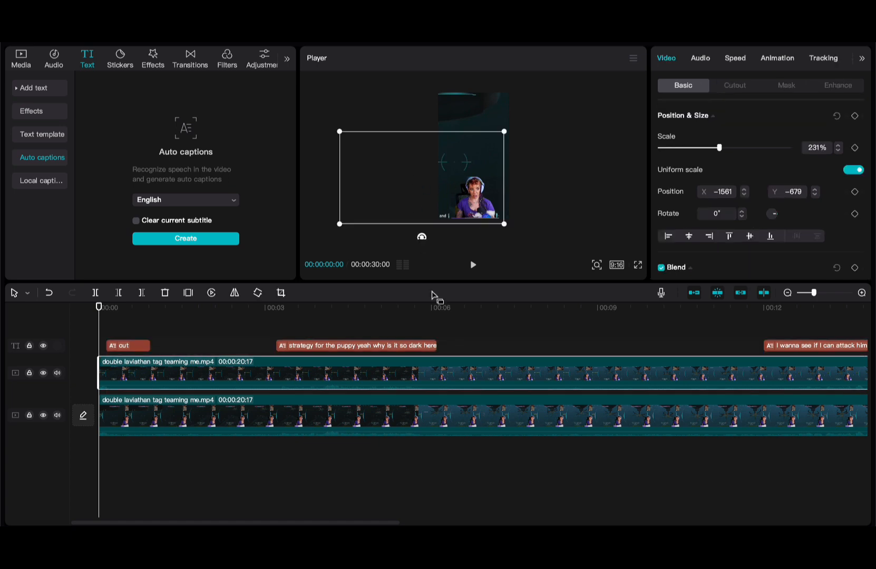
{"action": "left_click_drag", "start_coordinate": [438, 284], "coordinate": [435, 372]}
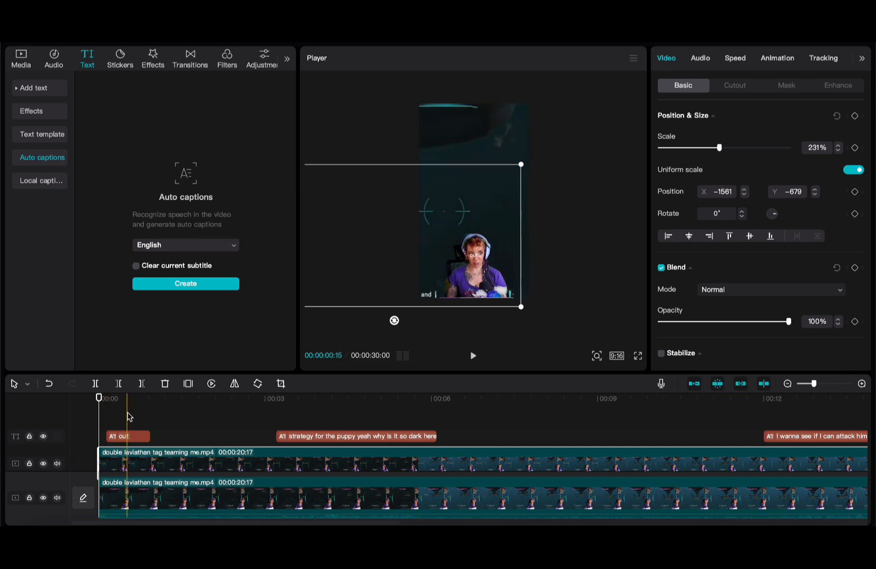
{"action": "left_click", "coordinate": [129, 421]}
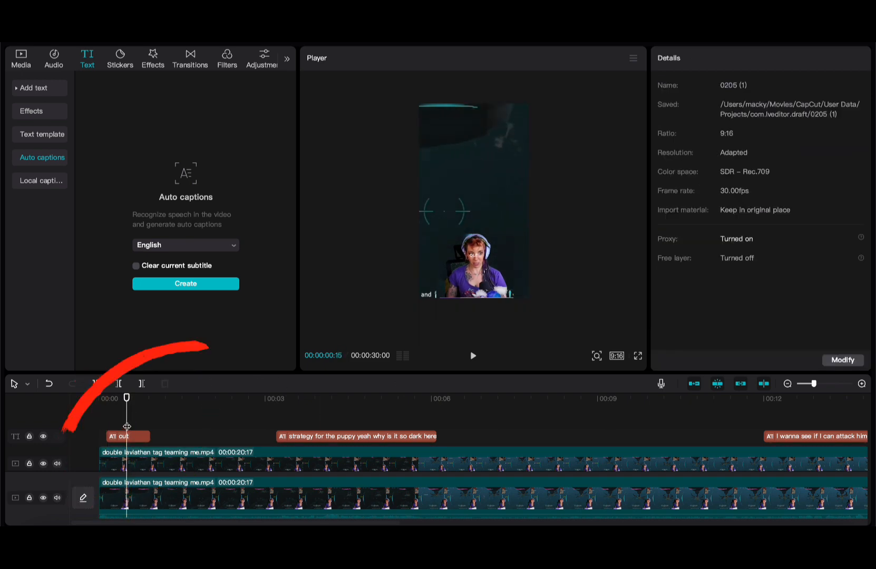
{"action": "left_click", "coordinate": [129, 436]}
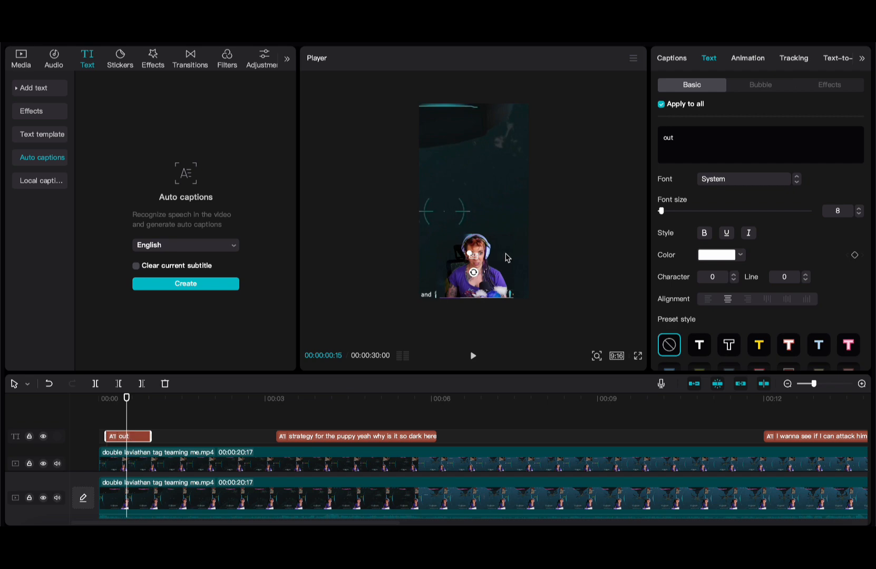
- Scale up the 'out' caption and position it over the facecam
{"action": "scroll", "coordinate": [480, 262], "scroll_direction": "up", "scroll_amount": 4}
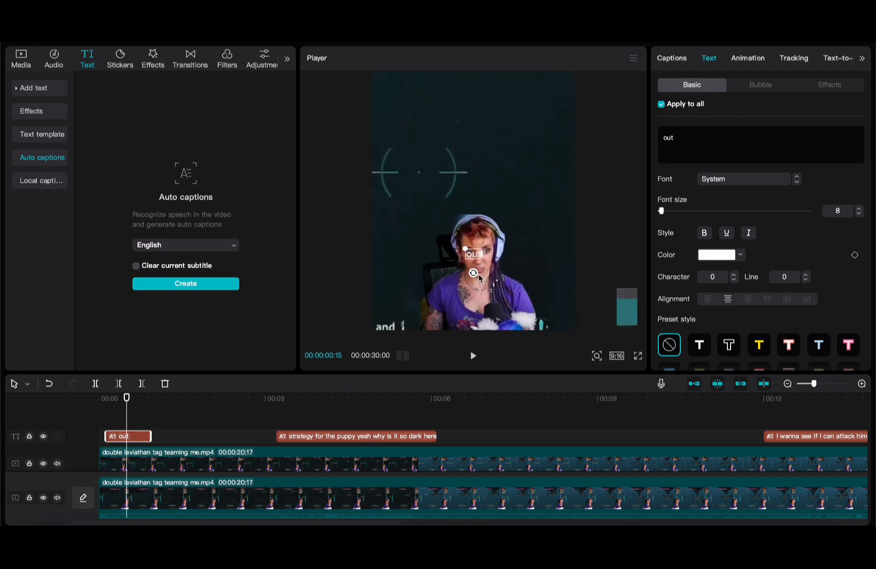
{"action": "left_click_drag", "start_coordinate": [462, 246], "coordinate": [440, 244]}
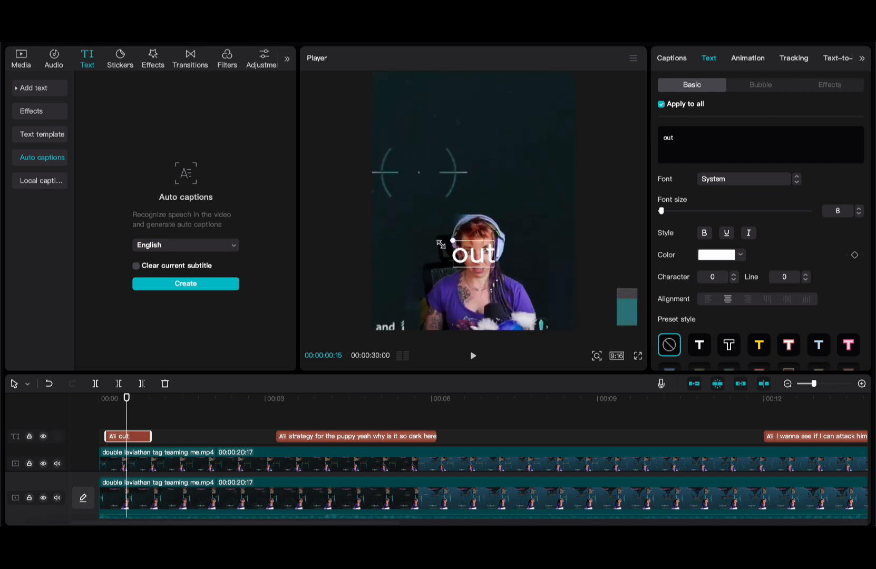
{"action": "scroll", "coordinate": [441, 246], "scroll_direction": "down", "scroll_amount": 4}
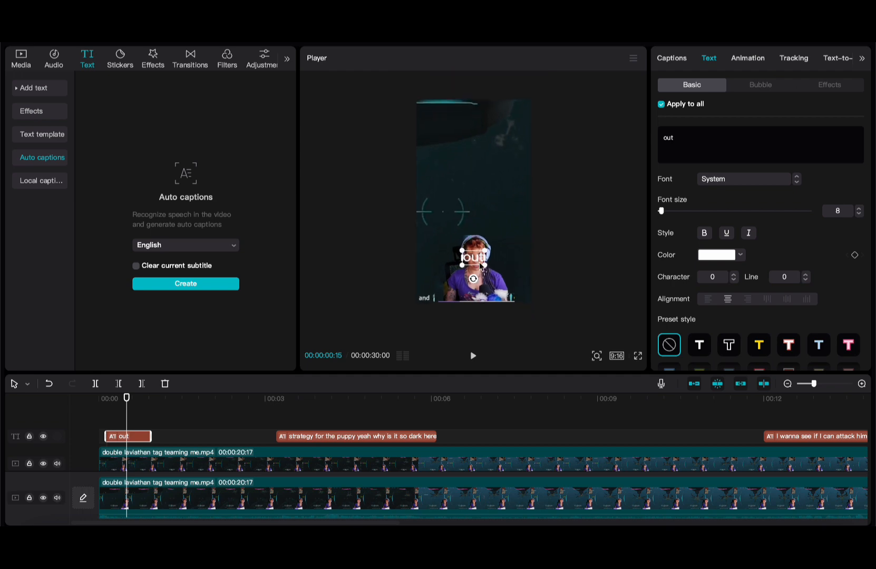
{"action": "mouse_move", "coordinate": [477, 235]}
{"action": "left_mouse_down"}
{"action": "mouse_move", "coordinate": [476, 307]}
{"action": "mouse_move", "coordinate": [472, 289]}
{"action": "mouse_move", "coordinate": [475, 297]}
{"action": "mouse_move", "coordinate": [456, 297]}
{"action": "mouse_move", "coordinate": [485, 141]}
{"action": "mouse_move", "coordinate": [470, 234]}
{"action": "mouse_move", "coordinate": [475, 228]}
{"action": "left_mouse_up"}
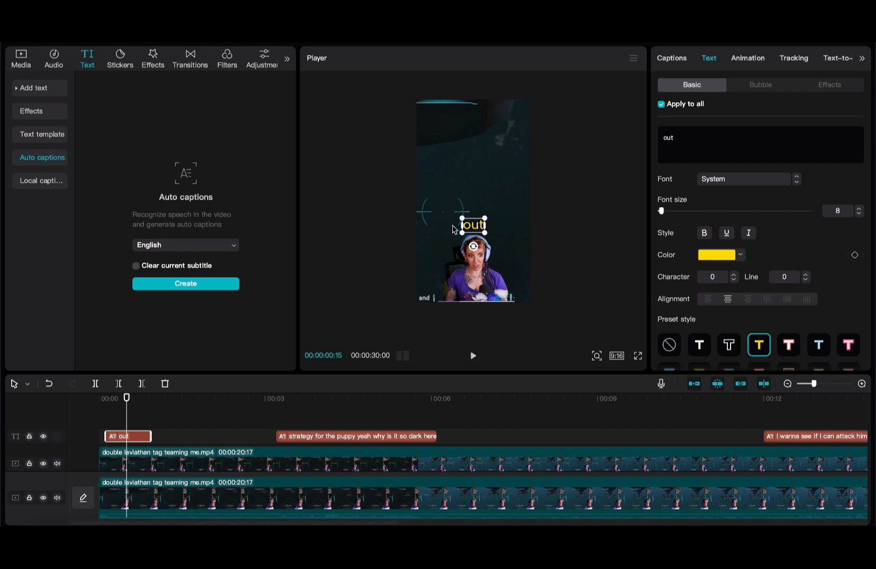
- Add a black glow at 63 intensity and 63 range to the yellow captions
{"action": "scroll", "coordinate": [753, 329], "scroll_direction": "down", "scroll_amount": 5}
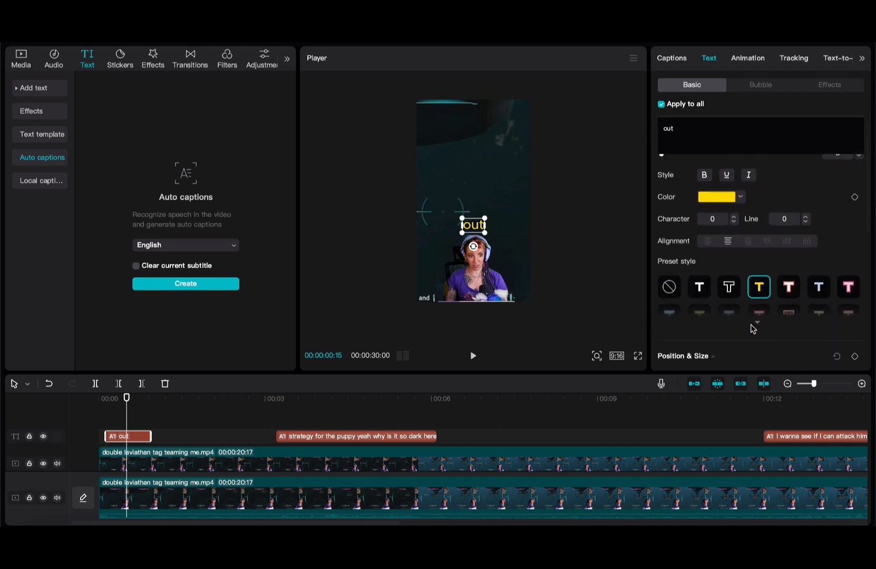
{"action": "scroll", "coordinate": [753, 329], "scroll_direction": "down", "scroll_amount": 6}
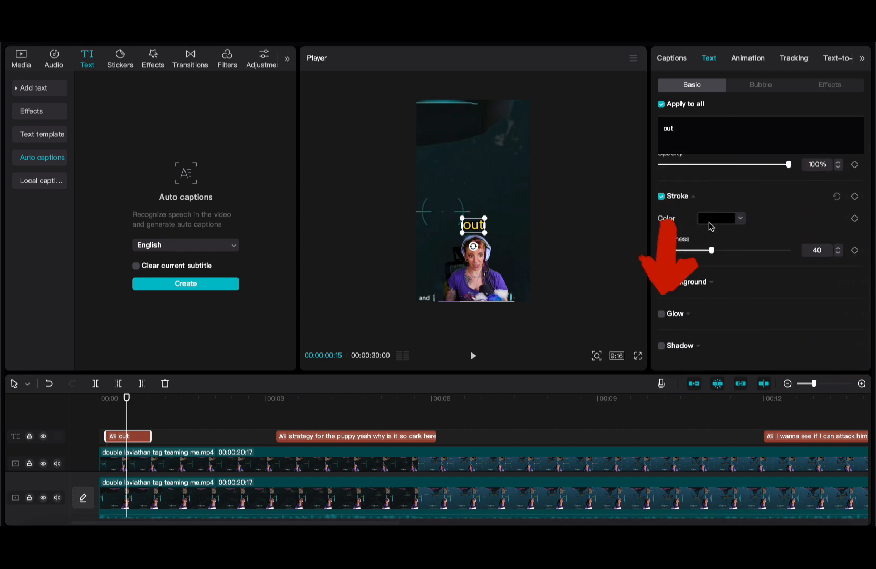
{"action": "left_click", "coordinate": [662, 314]}
{"action": "scroll", "coordinate": [731, 285], "scroll_direction": "down", "scroll_amount": 2}
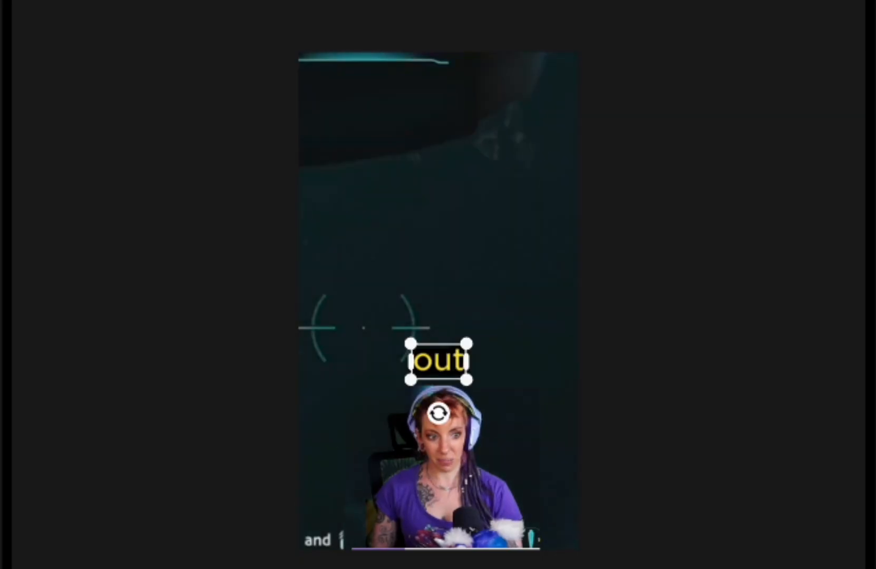
- Place the caption just above the webcam and widen its text box
{"action": "left_click_drag", "start_coordinate": [441, 371], "coordinate": [440, 491]}
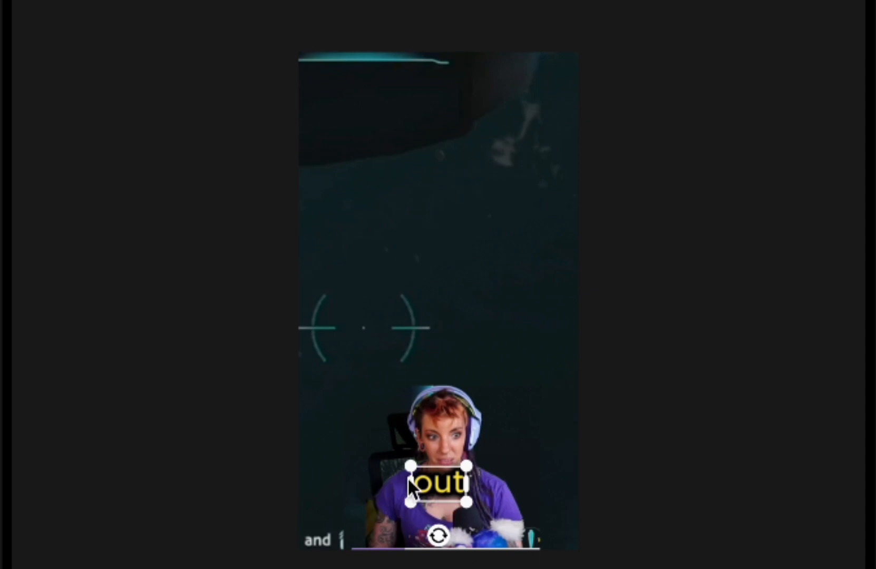
{"action": "left_click_drag", "start_coordinate": [450, 482], "coordinate": [450, 352]}
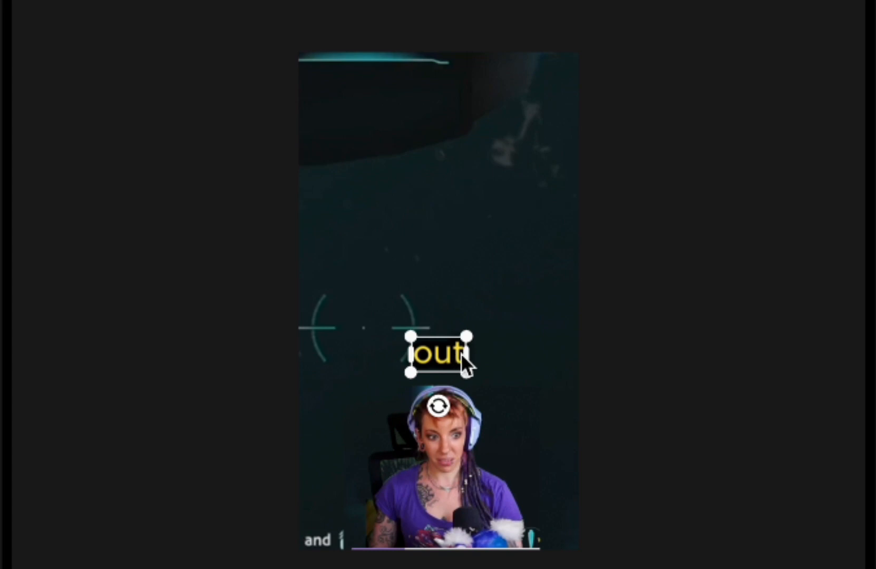
{"action": "mouse_move", "coordinate": [465, 359]}
{"action": "left_mouse_down"}
{"action": "mouse_move", "coordinate": [474, 354]}
{"action": "mouse_move", "coordinate": [477, 375]}
{"action": "mouse_move", "coordinate": [461, 363]}
{"action": "left_mouse_up"}
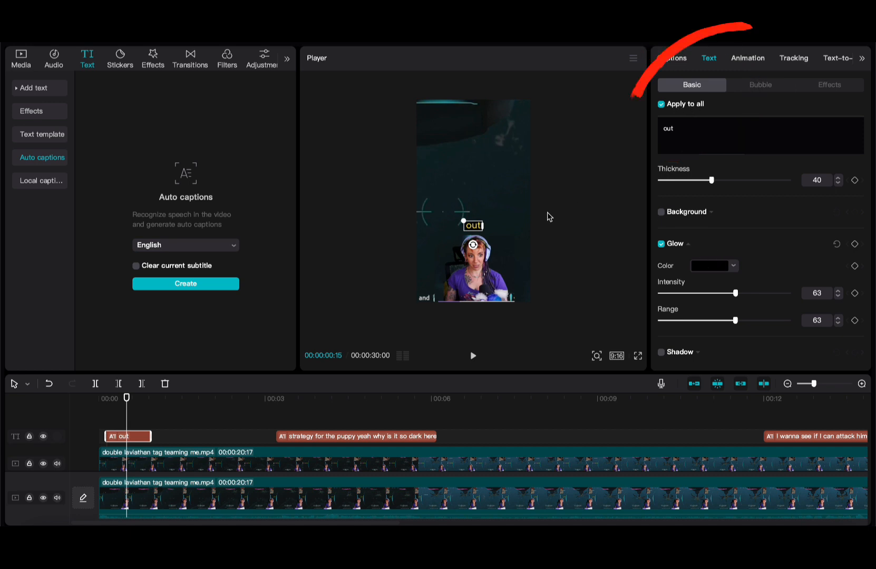
{"action": "left_click", "coordinate": [372, 399]}
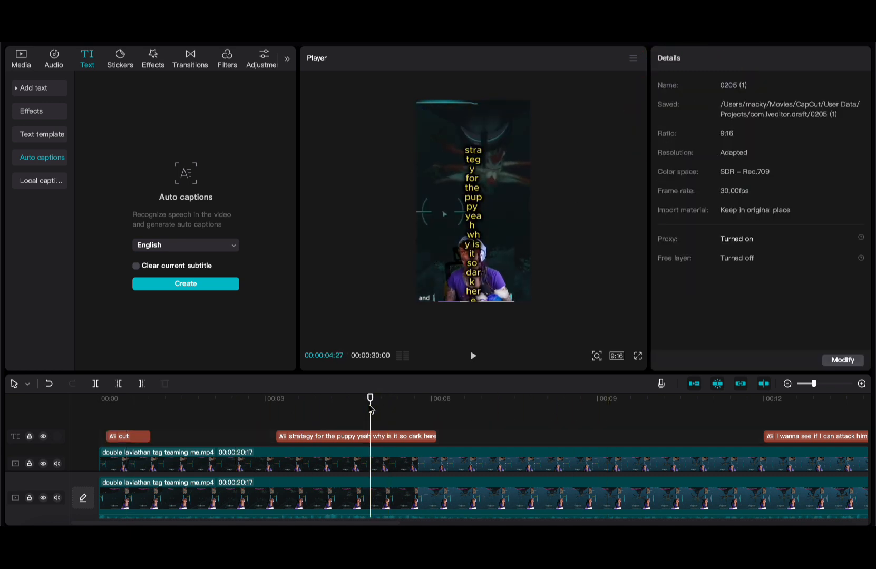
{"action": "left_click", "coordinate": [369, 437]}
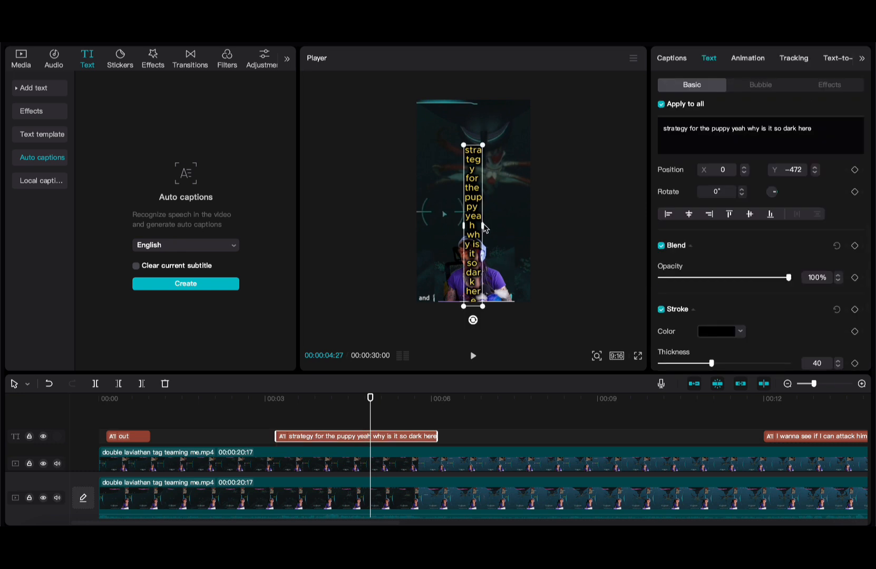
{"action": "mouse_move", "coordinate": [484, 228]}
{"action": "left_mouse_down"}
{"action": "mouse_move", "coordinate": [538, 230]}
{"action": "mouse_move", "coordinate": [541, 239]}
{"action": "mouse_move", "coordinate": [492, 233]}
{"action": "left_mouse_up"}
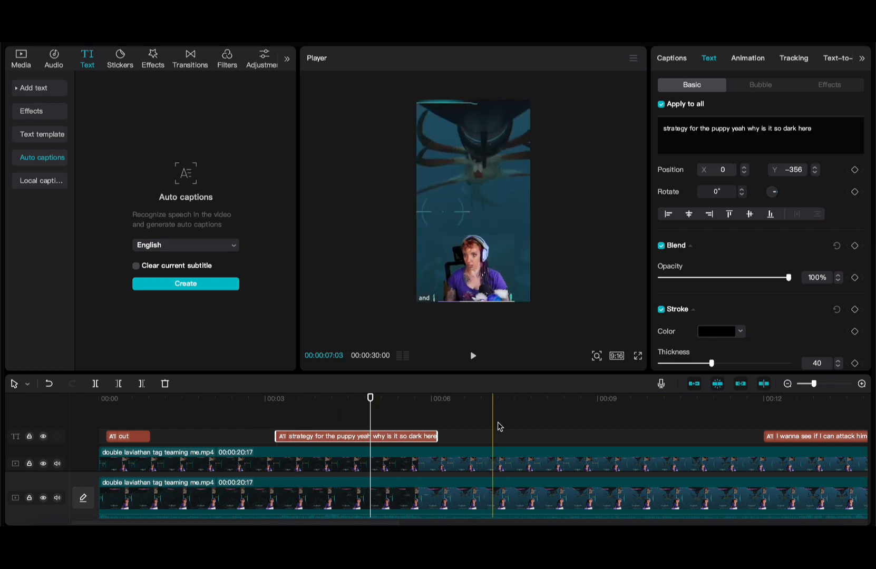
{"action": "scroll", "coordinate": [372, 431], "scroll_direction": "down", "scroll_amount": 2}
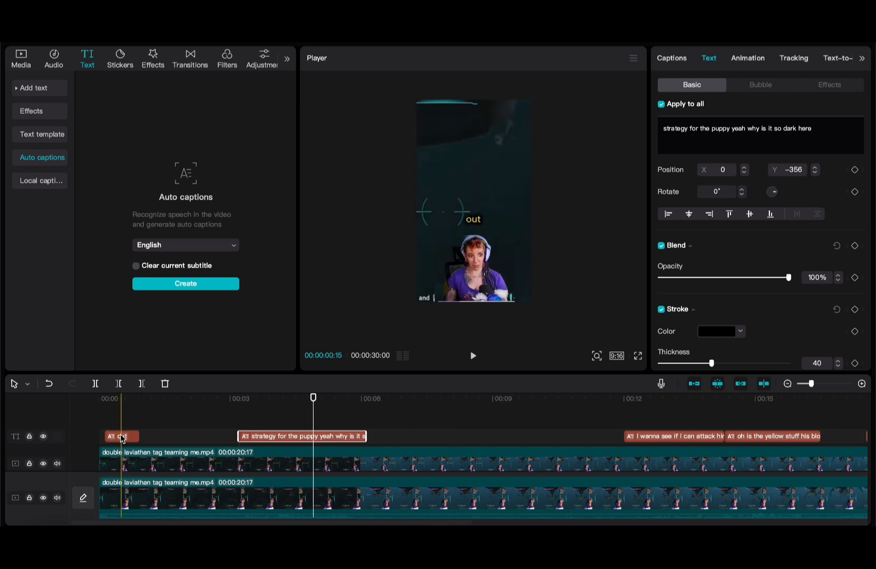
{"action": "left_click", "coordinate": [97, 421]}
{"action": "key", "text": "space"}
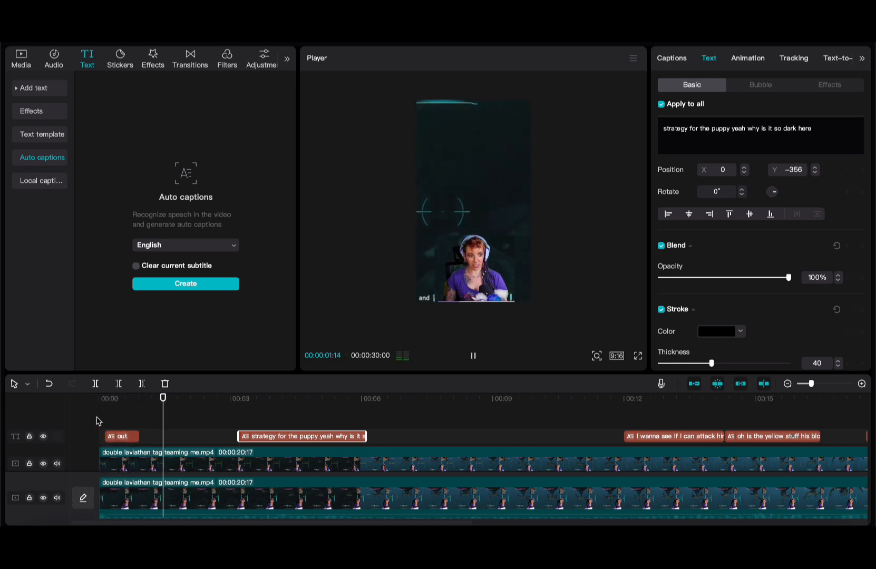
{"action": "key", "text": "space"}
{"action": "left_click", "coordinate": [92, 422]}
{"action": "key", "text": "space"}
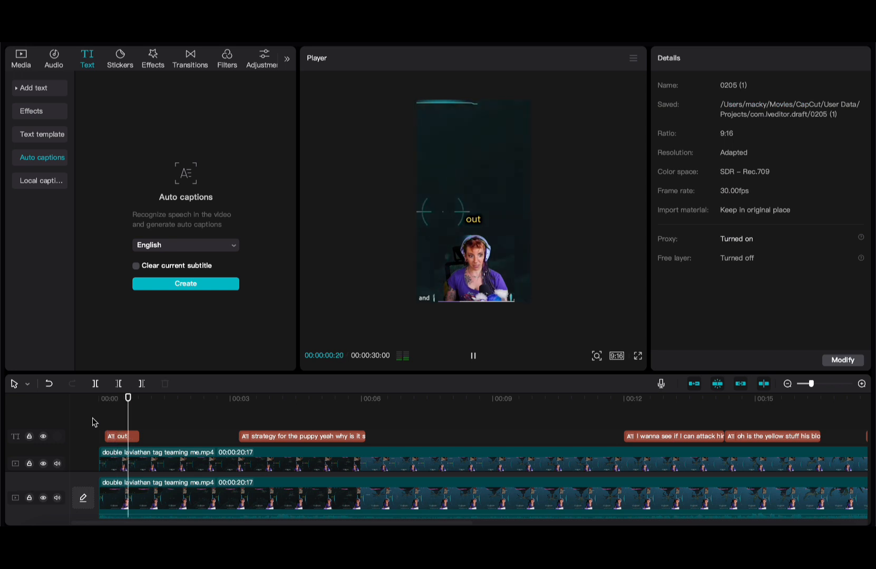
{"action": "left_click", "coordinate": [121, 437]}
{"action": "key", "text": "Delete"}
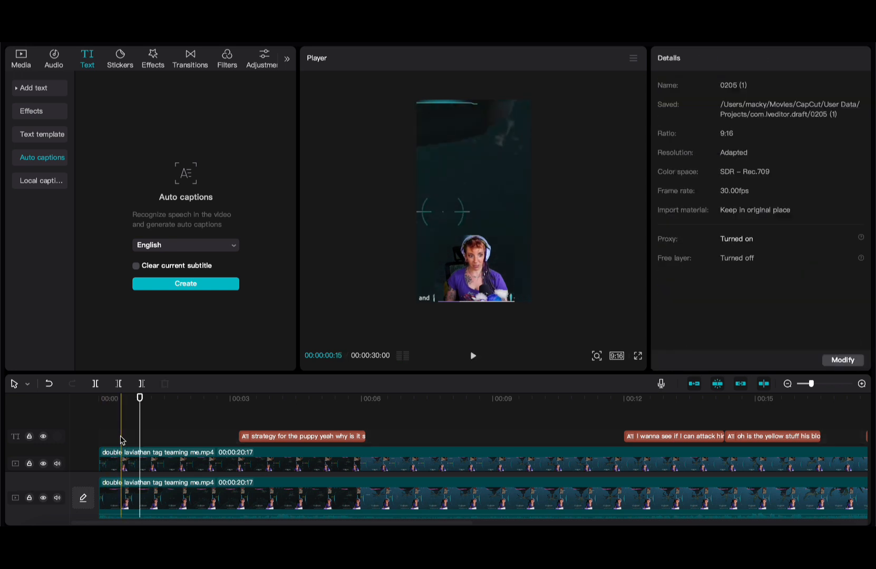
{"action": "left_click", "coordinate": [226, 433]}
{"action": "key", "text": "space"}
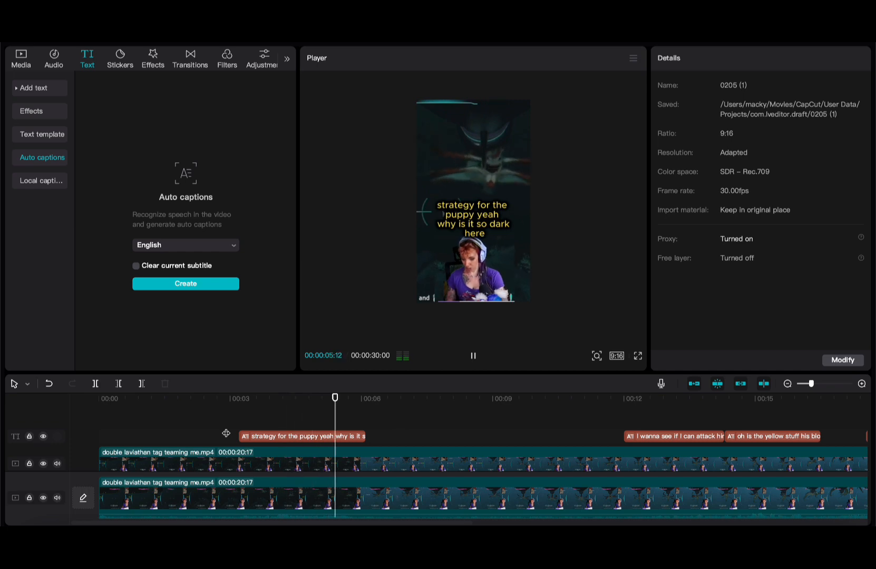
{"action": "key", "text": "space"}
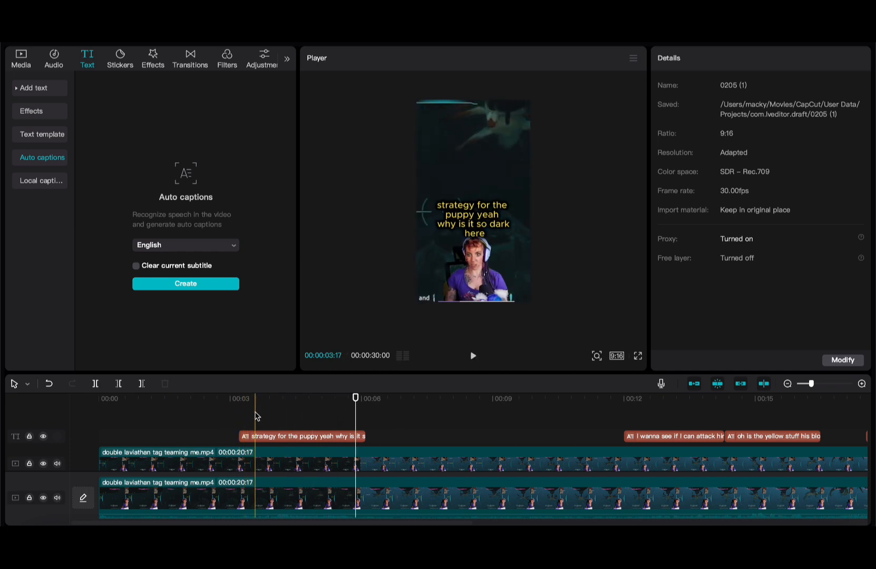
{"action": "left_click", "coordinate": [222, 416]}
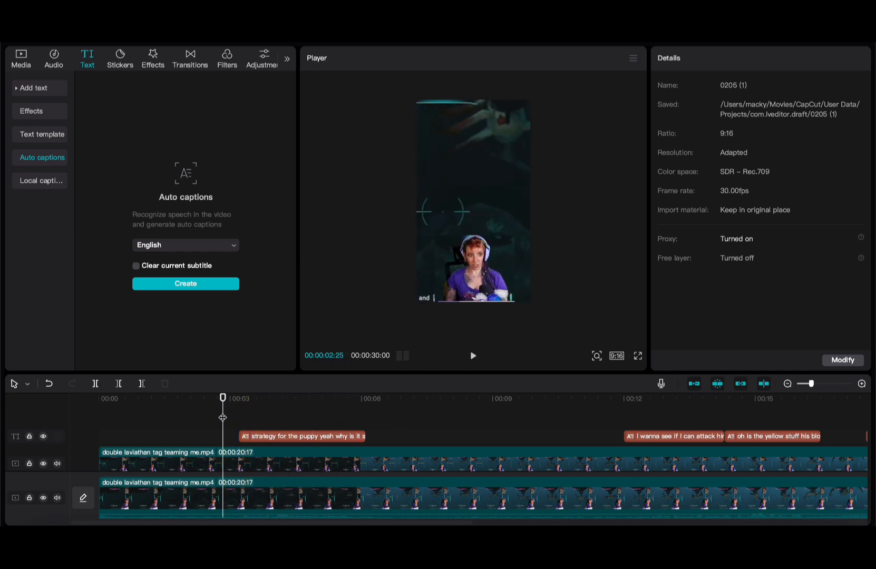
{"action": "key", "text": "space"}
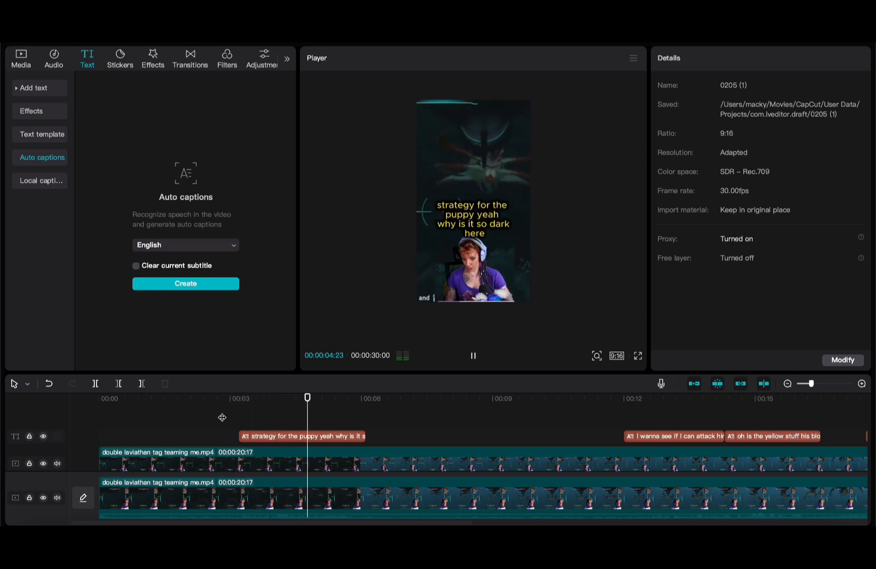
{"action": "key", "text": "space"}
{"action": "left_click", "coordinate": [242, 413]}
{"action": "key", "text": "space"}
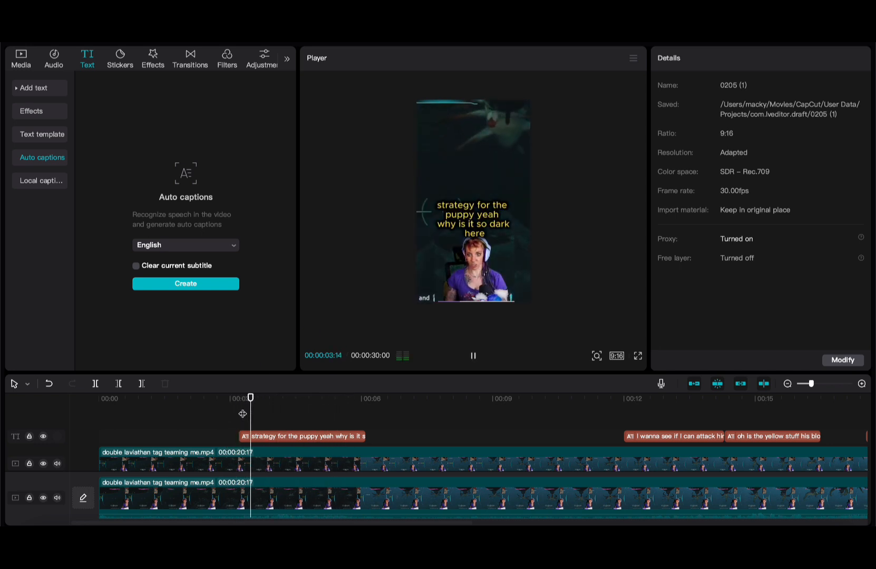
{"action": "key", "text": "space"}
{"action": "key", "text": "super+b"}
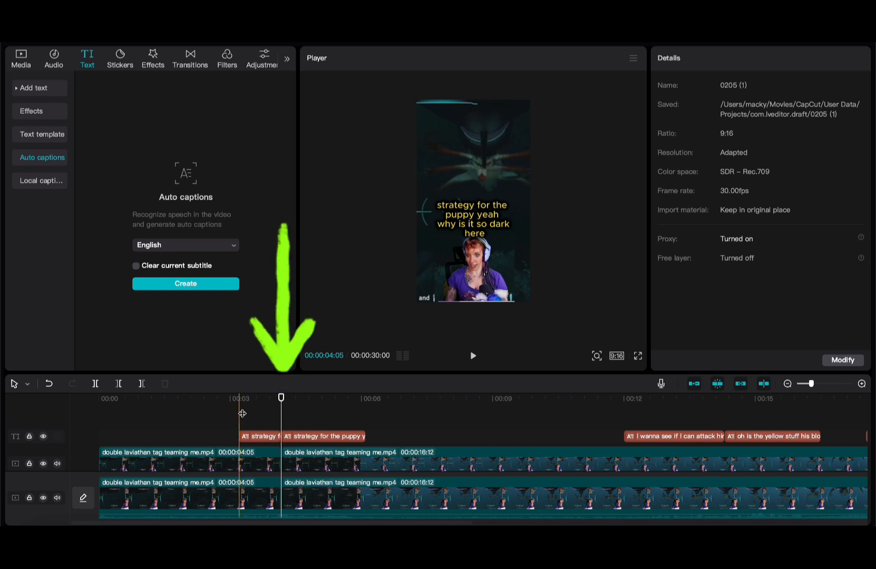
{"action": "key", "text": "super+z"}
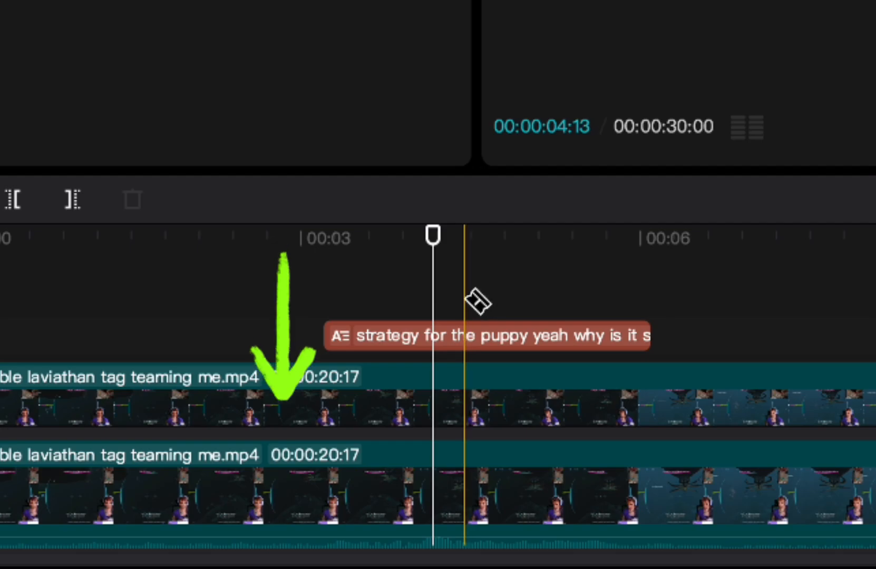
- Switch the timeline to Split mode and cut the caption at about 4 seconds
{"action": "left_click", "coordinate": [26, 385]}
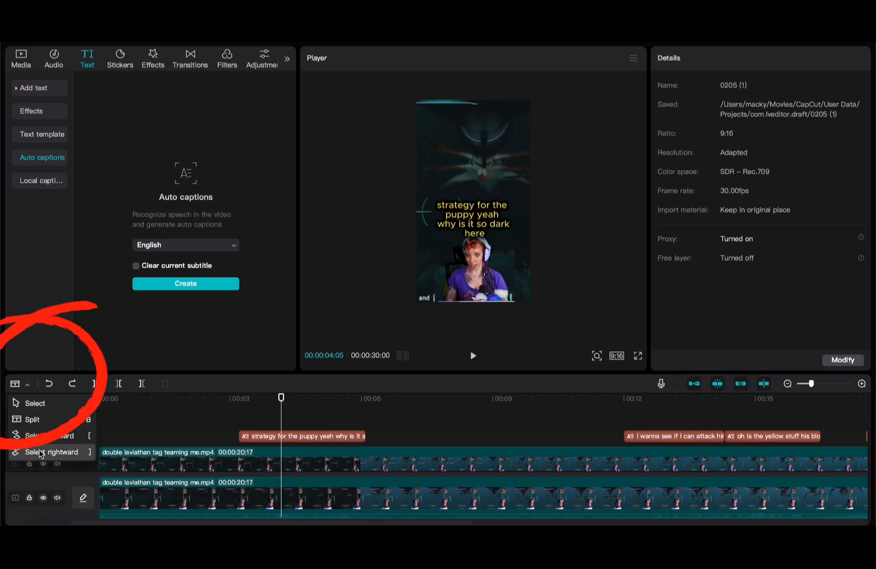
{"action": "left_click", "coordinate": [34, 421]}
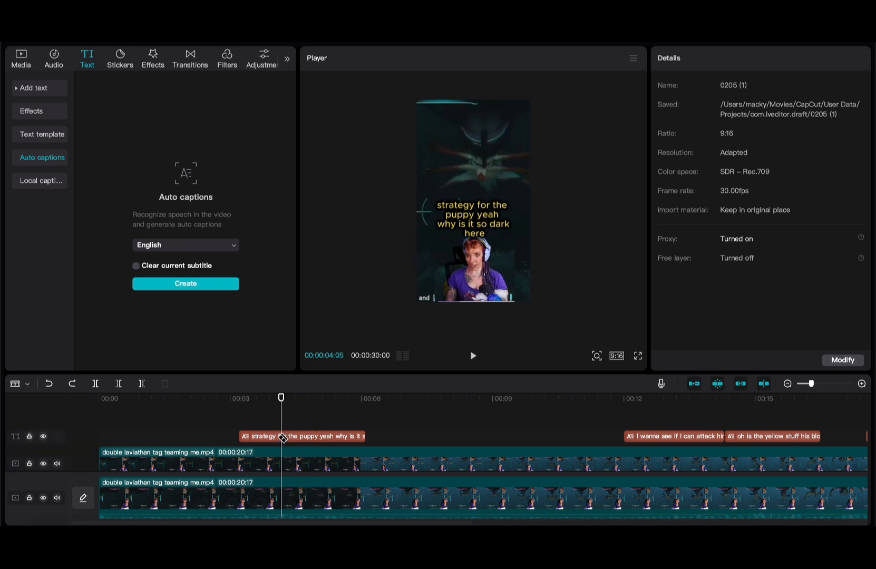
{"action": "left_click_drag", "start_coordinate": [281, 436], "coordinate": [283, 437]}
{"action": "scroll", "coordinate": [280, 435], "scroll_direction": "up", "scroll_amount": 5}
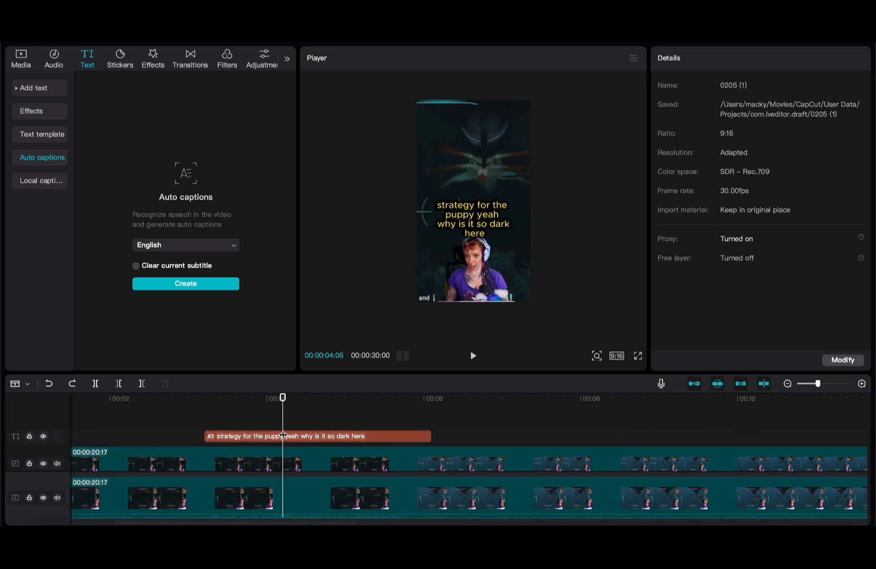
{"action": "left_click", "coordinate": [275, 436]}
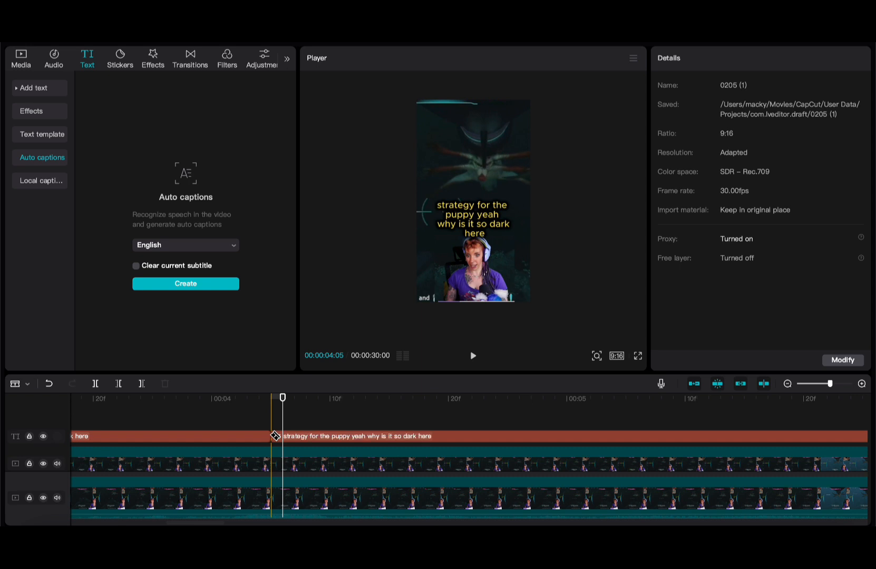
- Delete the caption's leading piece and play back the trimmed caption
{"action": "scroll", "coordinate": [276, 437], "scroll_direction": "down", "scroll_amount": 3}
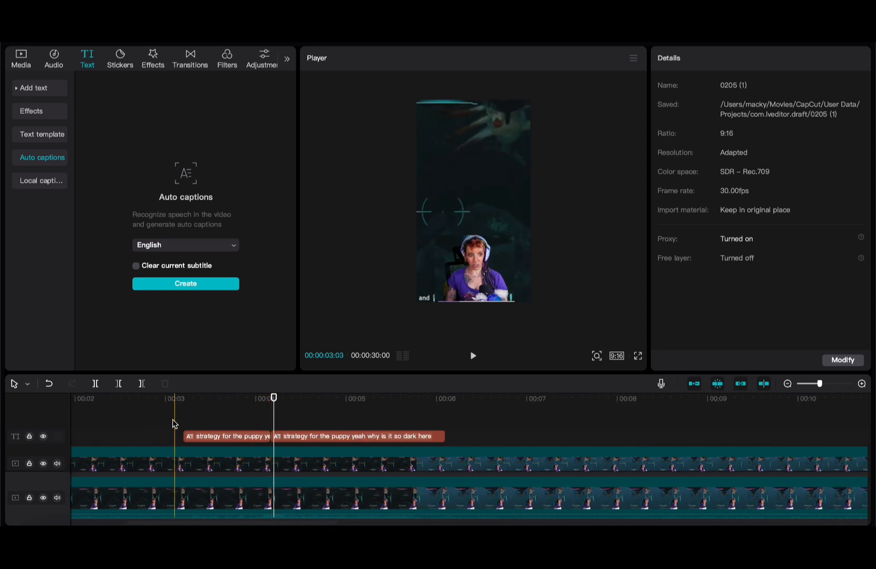
{"action": "left_click", "coordinate": [186, 436]}
{"action": "key", "text": "BackSpace"}
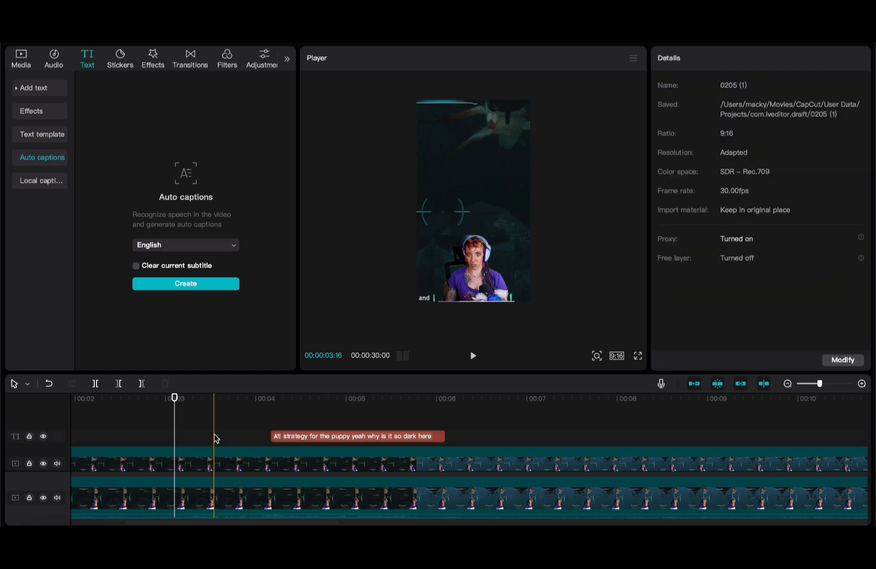
{"action": "left_click", "coordinate": [172, 436]}
{"action": "key", "text": "space"}
{"action": "key", "text": "space"}
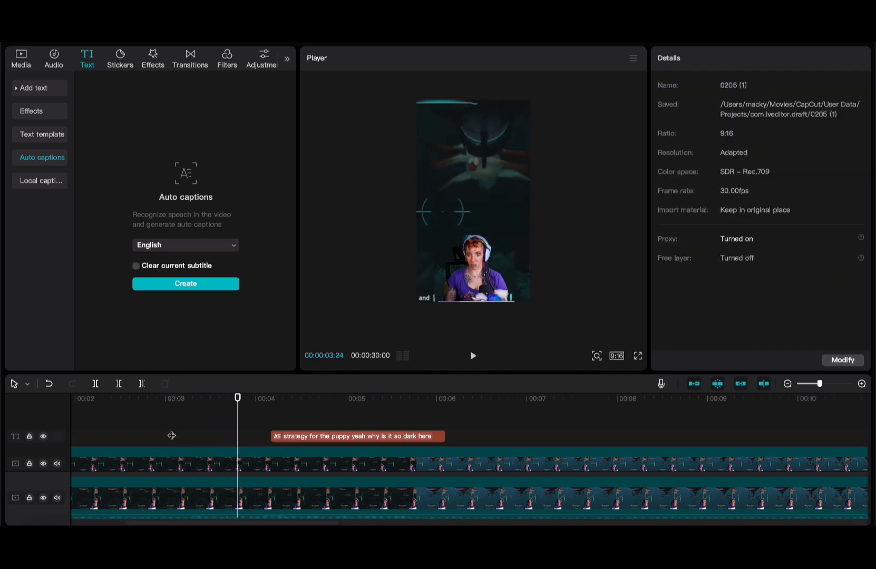
{"action": "scroll", "coordinate": [172, 436], "scroll_direction": "left", "scroll_amount": 3}
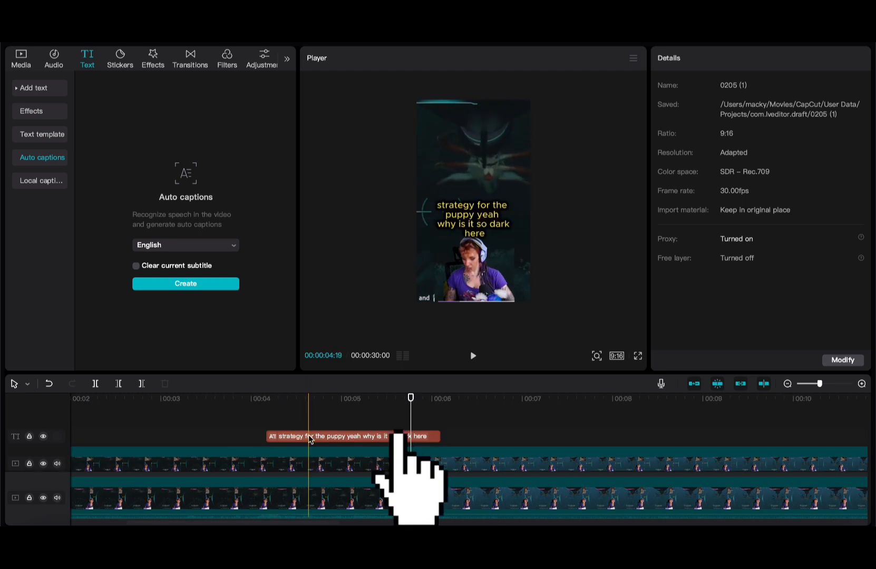
- Trim the caption text to 'yeah why is it so dark here' and play it back
{"action": "left_click", "coordinate": [311, 437]}
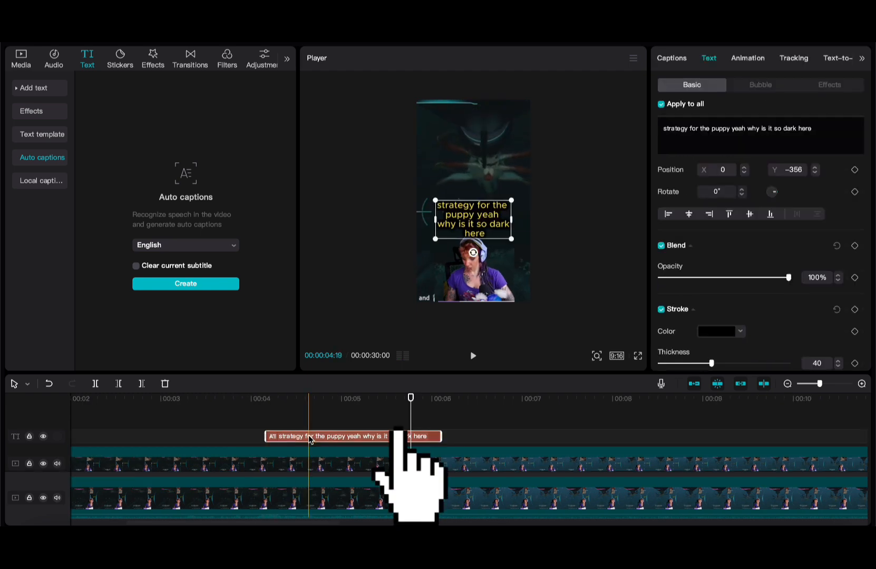
{"action": "left_click", "coordinate": [716, 131]}
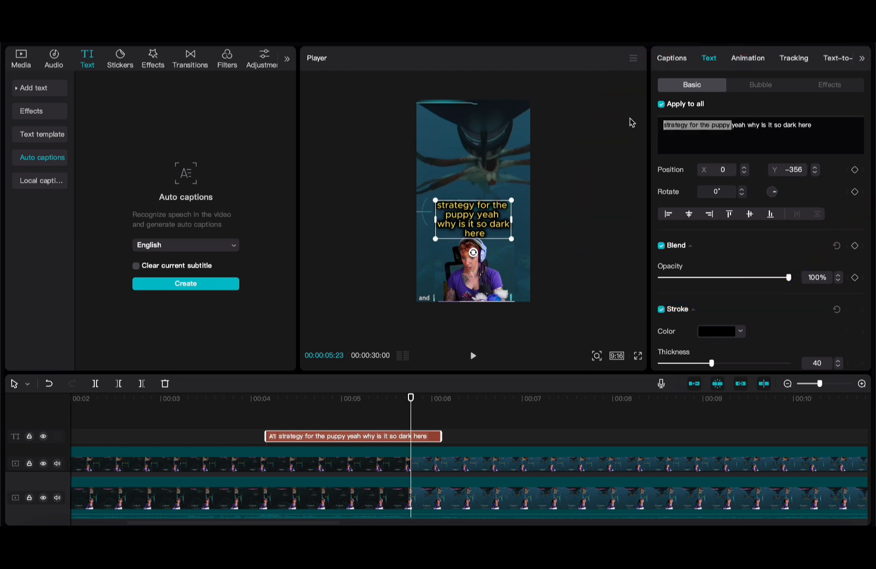
{"action": "key", "text": "BackSpace"}
{"action": "left_click", "coordinate": [253, 416]}
{"action": "key", "text": "space"}
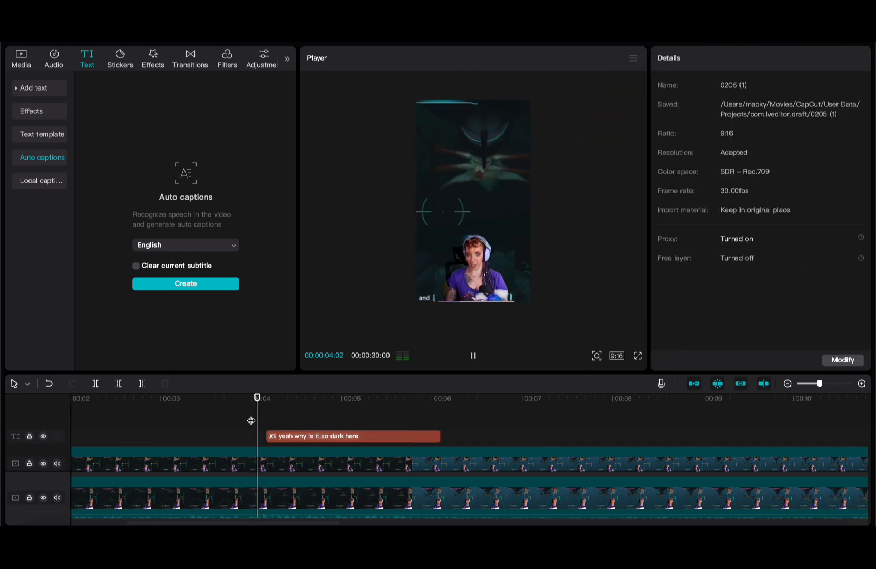
{"action": "key", "text": "space"}
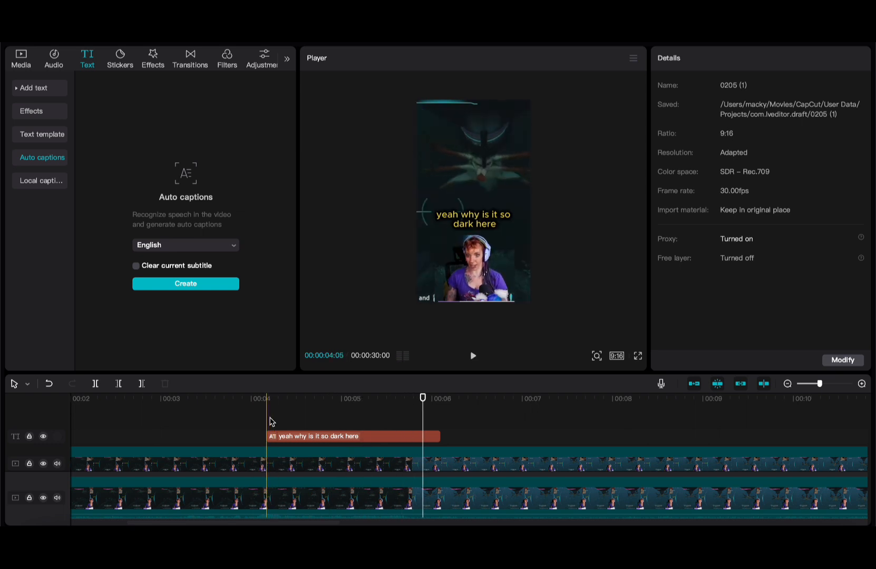
- Play through the caption to find where 'yeah' ends and park the playhead there
{"action": "left_click", "coordinate": [270, 419]}
{"action": "key", "text": "space"}
{"action": "key", "text": "space"}
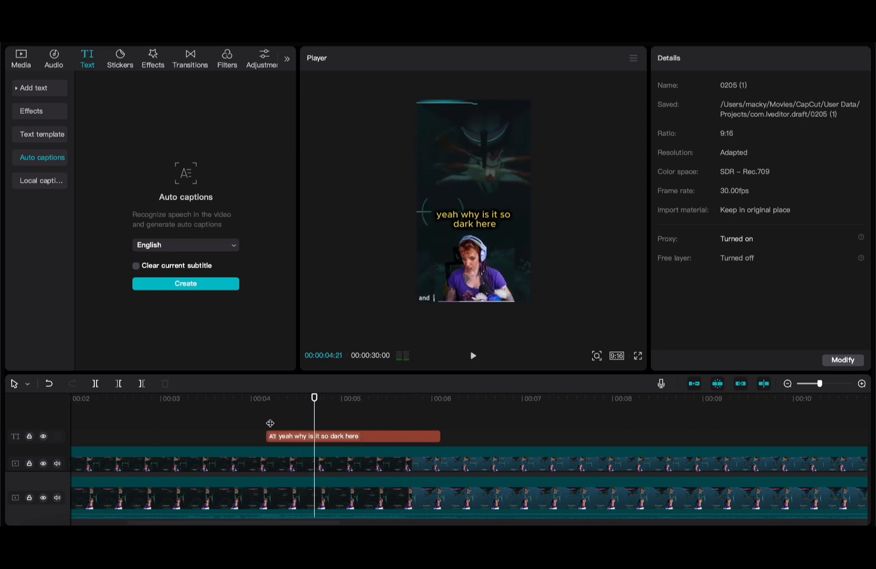
{"action": "key", "text": "space"}
{"action": "left_click", "coordinate": [274, 422]}
{"action": "key", "text": "space"}
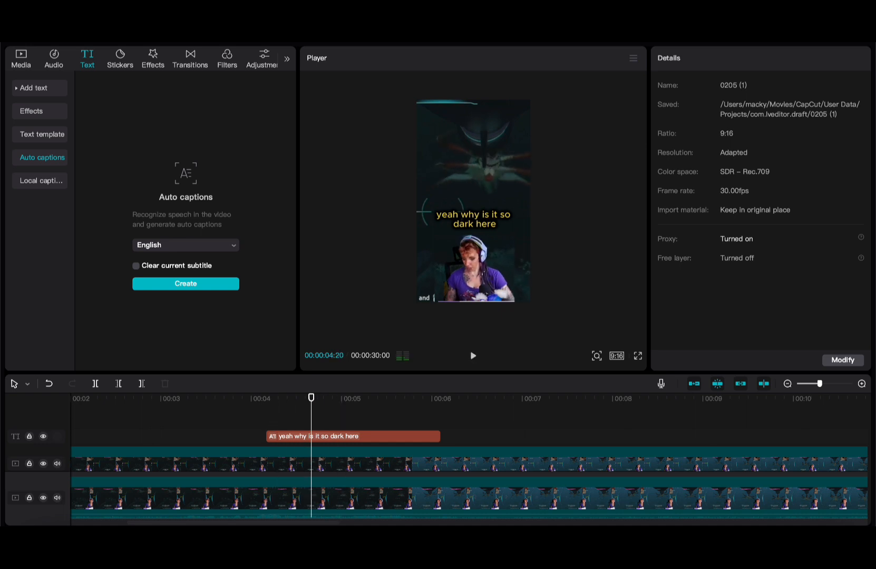
{"action": "left_click", "coordinate": [254, 422]}
{"action": "key", "text": "space"}
{"action": "key", "text": "space"}
- Split the caption right after 'yeah' and cut the first piece's text to 'yeah'
{"action": "key", "text": "b"}
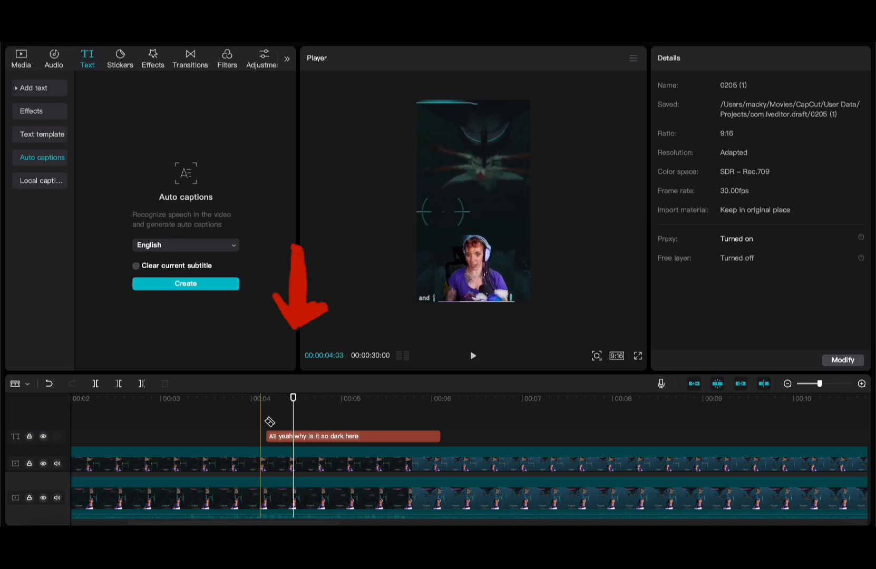
{"action": "left_click", "coordinate": [293, 439]}
{"action": "key", "text": "a"}
{"action": "left_click", "coordinate": [281, 438]}
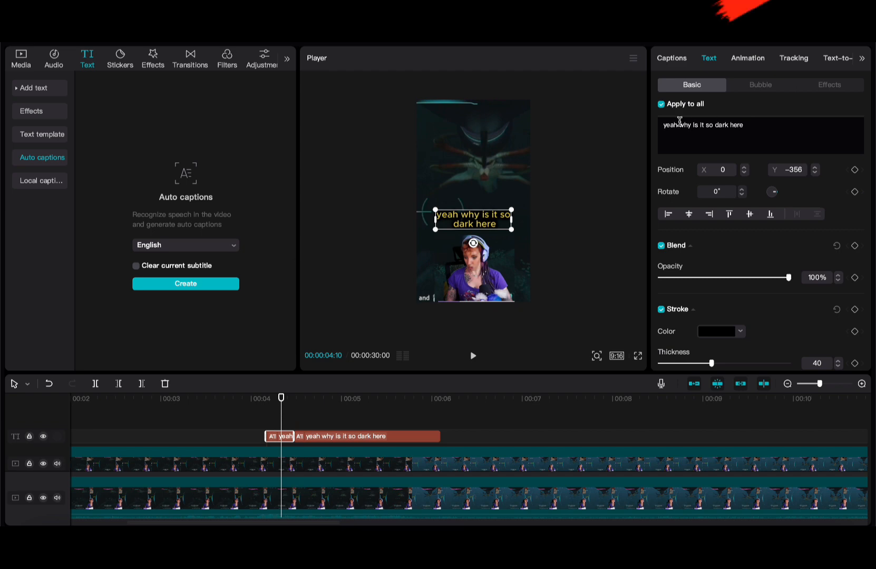
{"action": "left_click_drag", "start_coordinate": [679, 125], "coordinate": [758, 173]}
{"action": "key", "text": "BackSpace"}
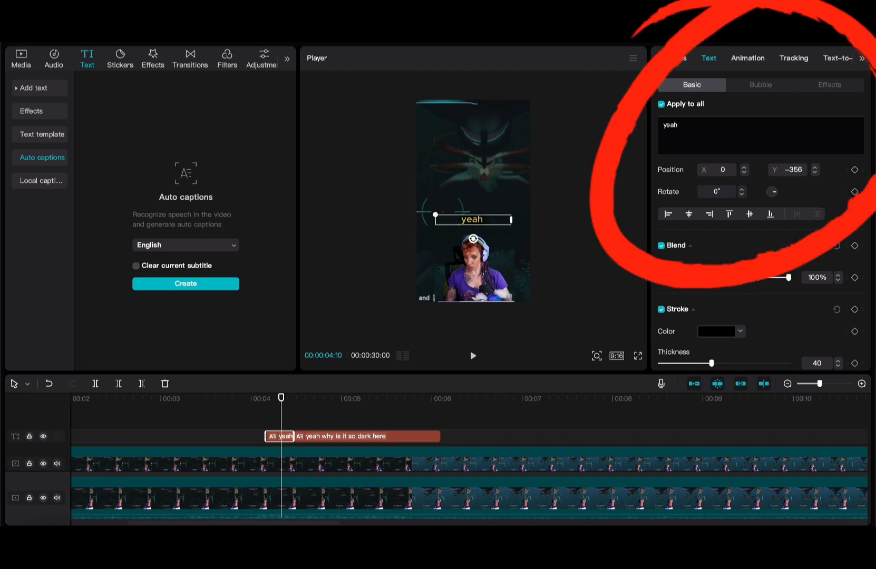
- Edit the second piece to read 'why is it so dark here' and review both captions
{"action": "left_click", "coordinate": [275, 420]}
{"action": "left_click", "coordinate": [311, 420]}
{"action": "left_click", "coordinate": [312, 437]}
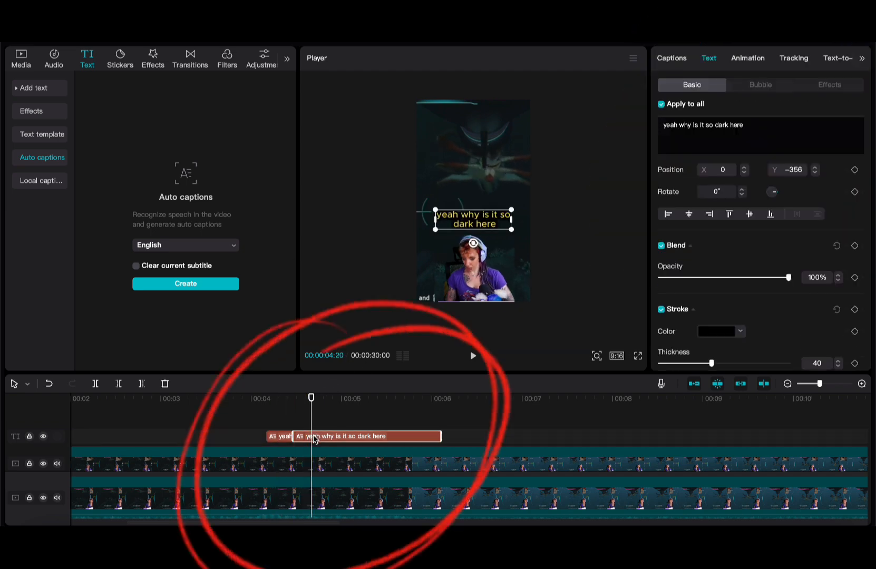
{"action": "left_click_drag", "start_coordinate": [680, 125], "coordinate": [641, 112]}
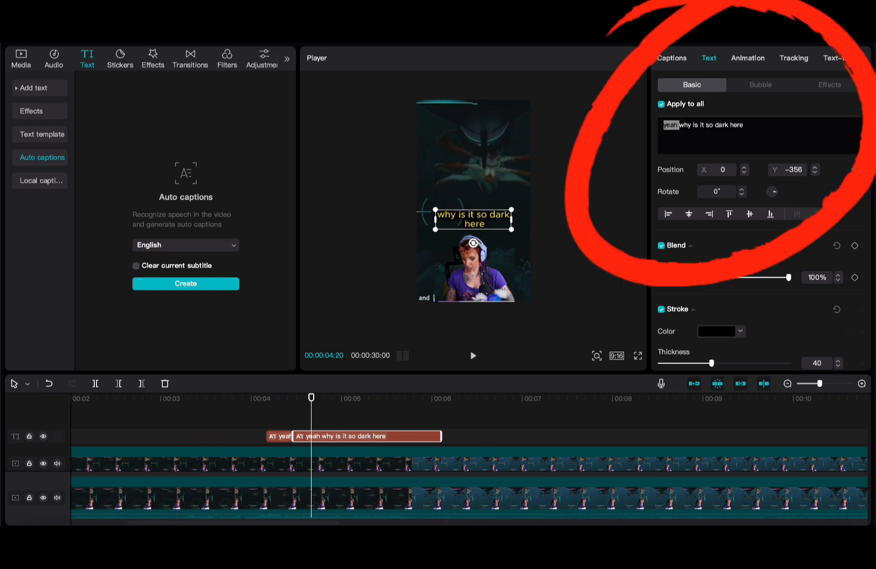
{"action": "left_click", "coordinate": [243, 435]}
{"action": "key", "text": "space"}
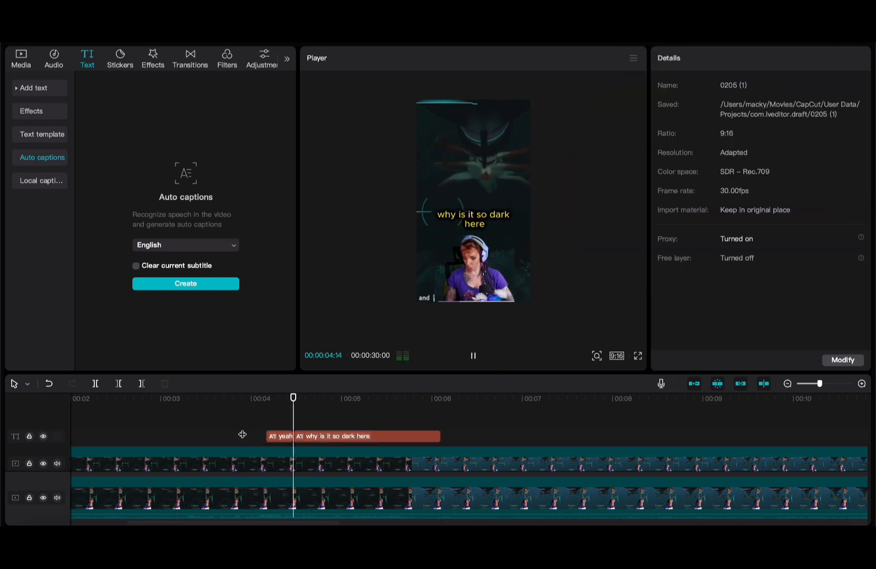
{"action": "key", "text": "space"}
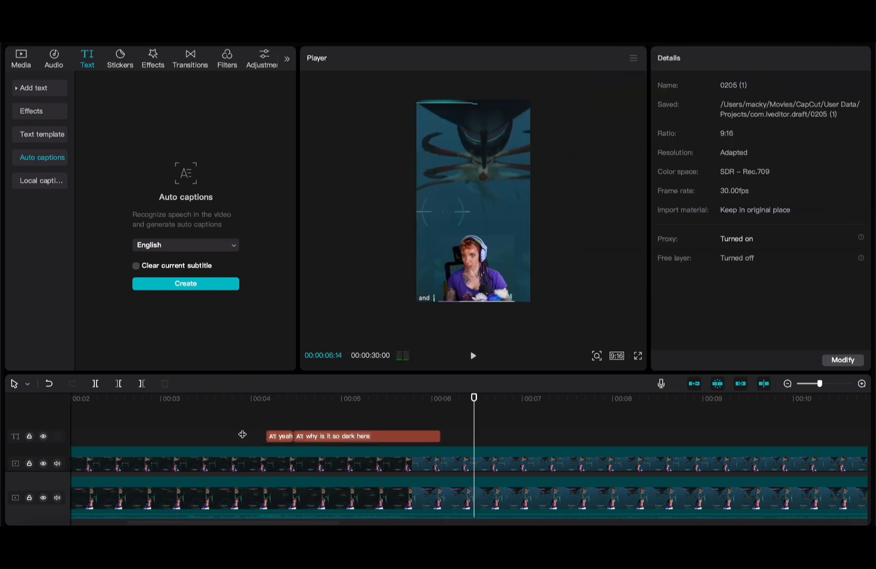
{"action": "scroll", "coordinate": [243, 434], "scroll_direction": "down", "scroll_amount": 5}
{"action": "scroll", "coordinate": [242, 434], "scroll_direction": "right", "scroll_amount": 3}
{"action": "left_click", "coordinate": [312, 423]}
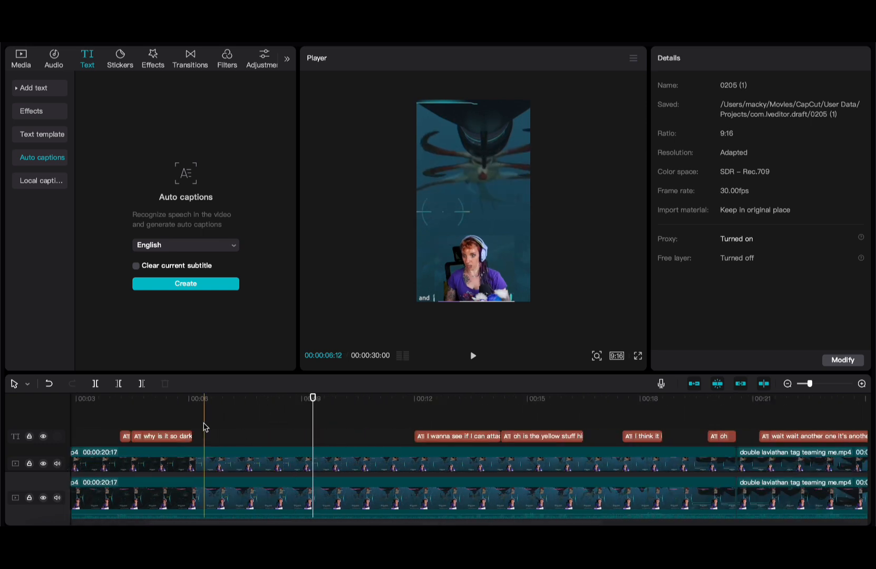
- Browse the text templates and drop THE MOMENT title onto the timeline around 7 seconds
{"action": "left_click", "coordinate": [56, 89]}
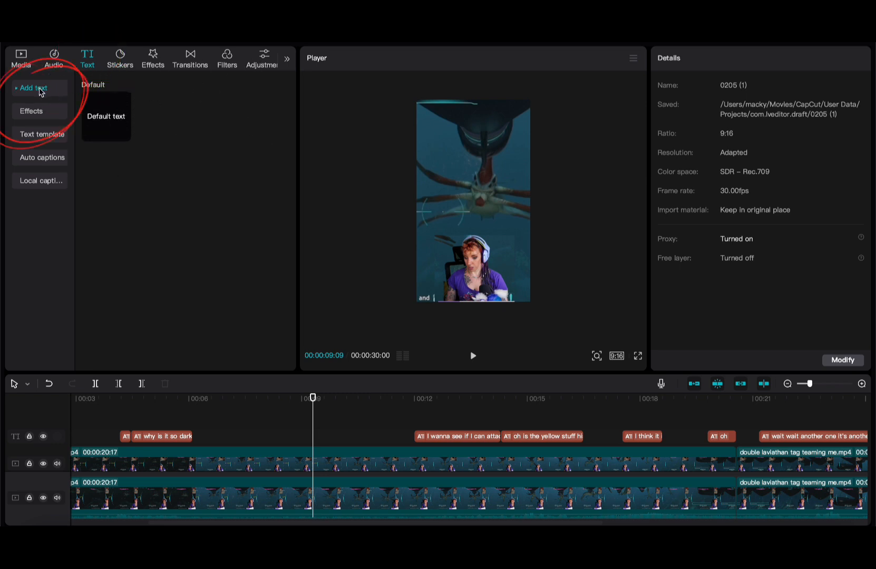
{"action": "left_click", "coordinate": [37, 133]}
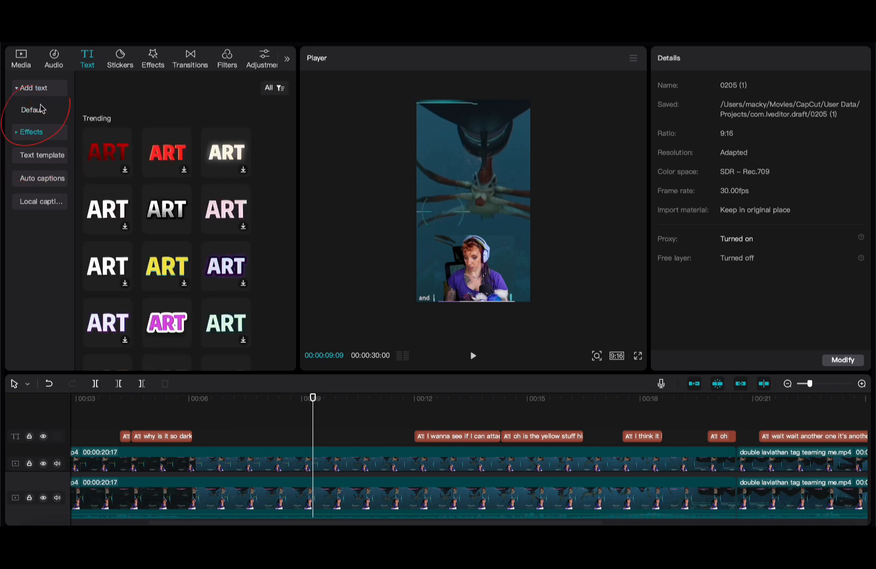
{"action": "left_click", "coordinate": [41, 109]}
{"action": "left_click", "coordinate": [43, 156]}
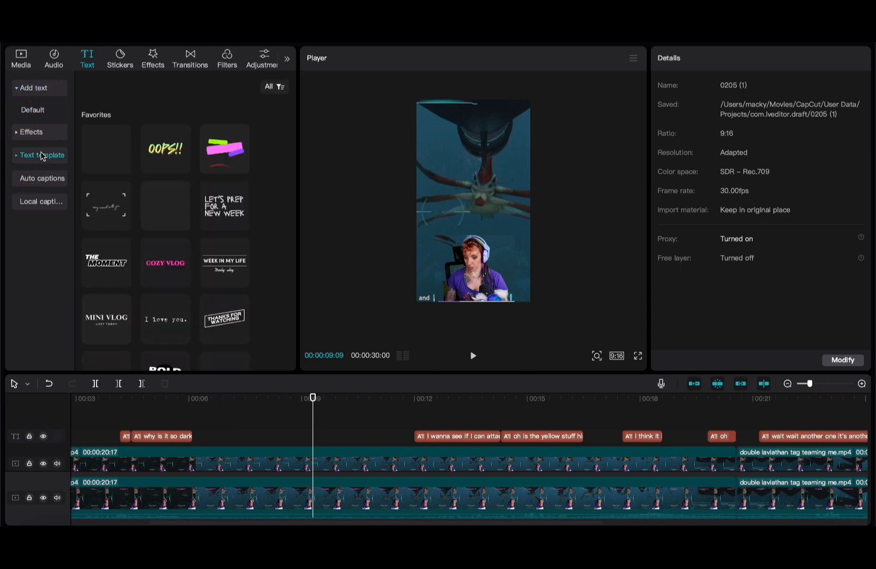
{"action": "left_click", "coordinate": [230, 209]}
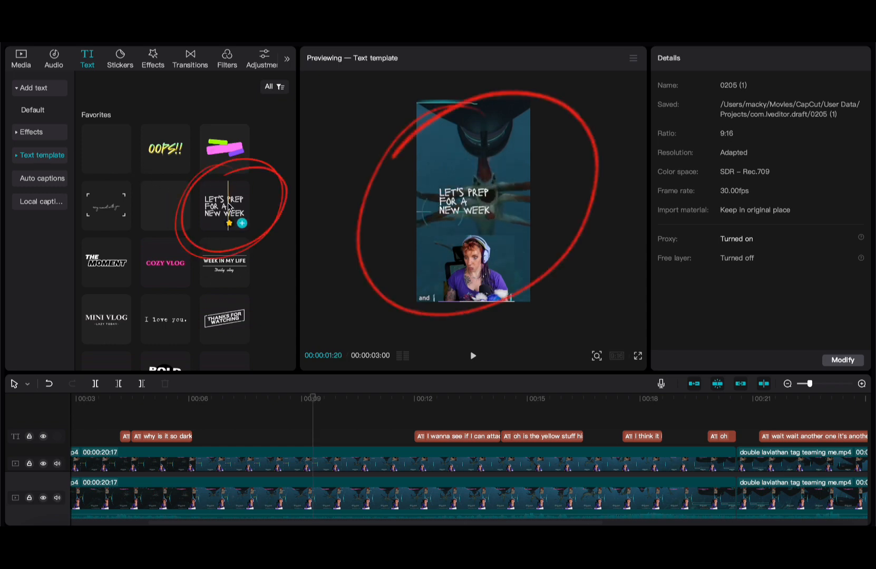
{"action": "left_click", "coordinate": [222, 149]}
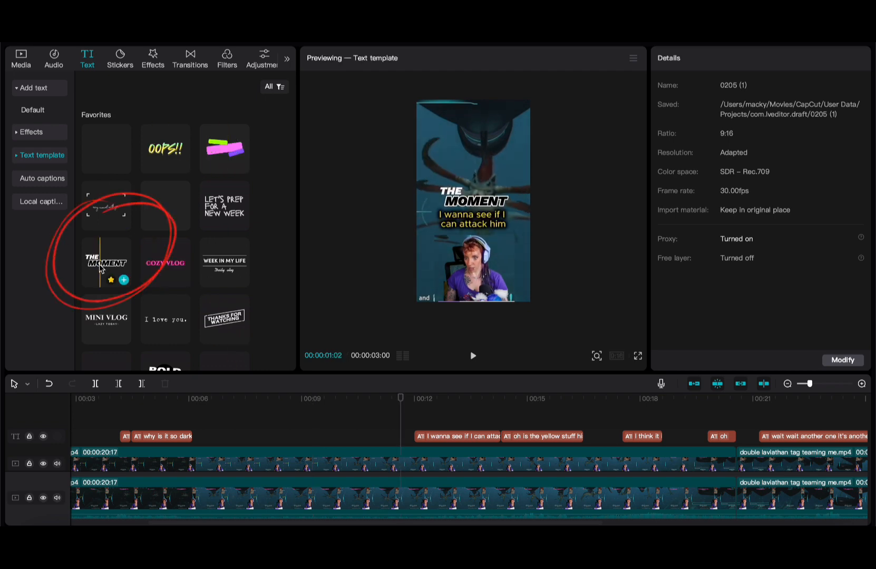
{"action": "left_click_drag", "start_coordinate": [100, 268], "coordinate": [243, 436]}
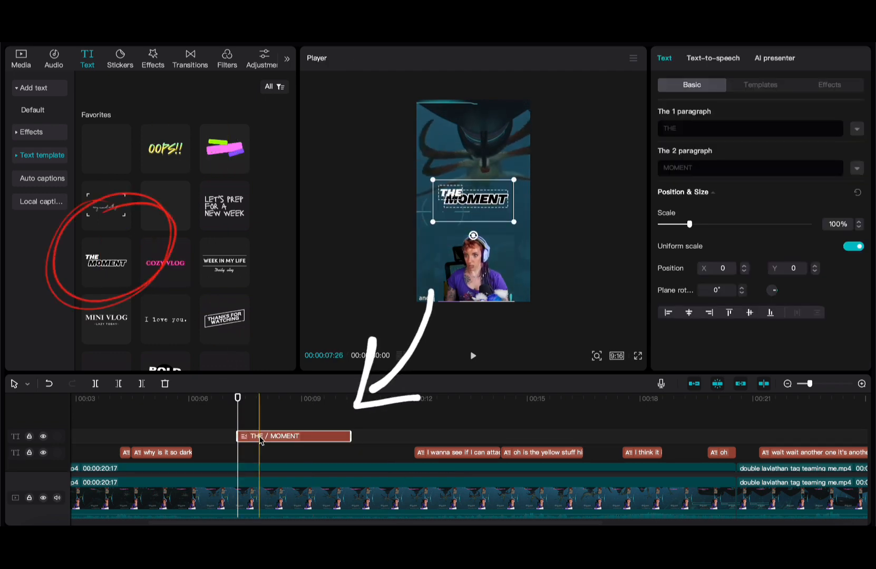
- Change the title text to 'Killer propella' over 'Sounds' and preview it
{"action": "left_click_drag", "start_coordinate": [659, 128], "coordinate": [620, 129]}
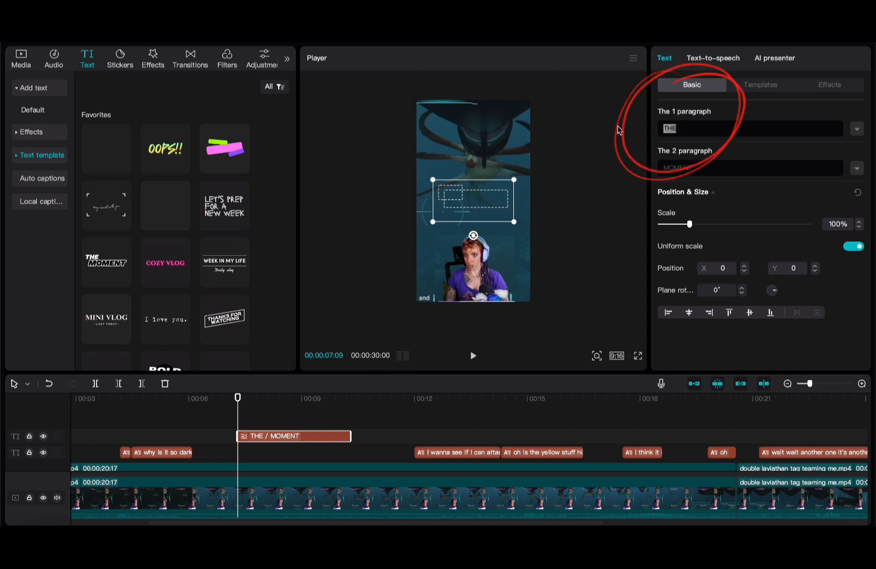
{"action": "type", "text": "Killer"}
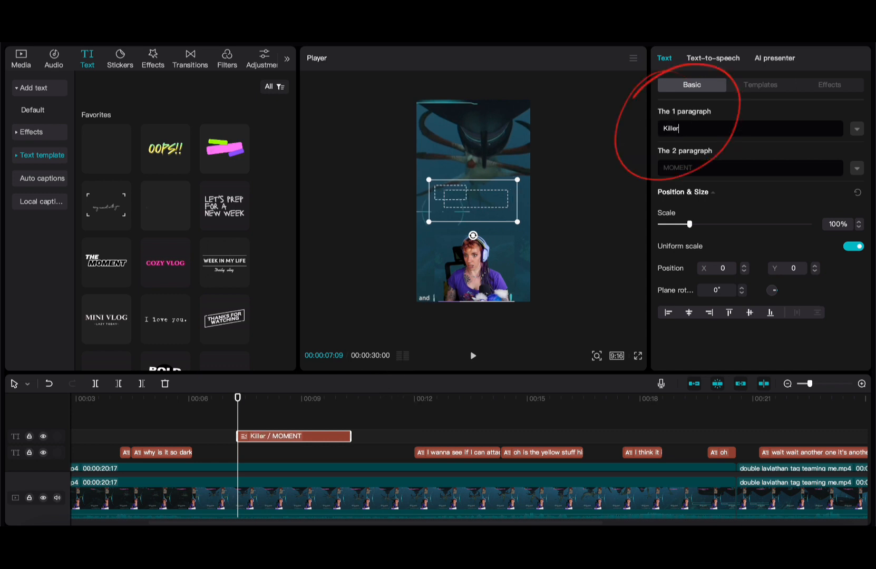
{"action": "type", "text": " propella"}
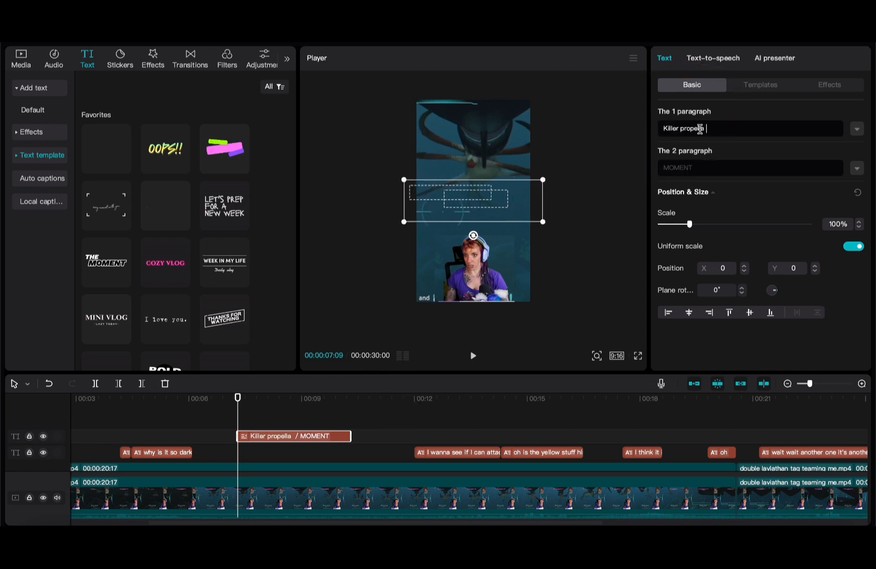
{"action": "double_click", "coordinate": [684, 168]}
{"action": "type", "text": "Sounds"}
{"action": "left_click", "coordinate": [230, 422]}
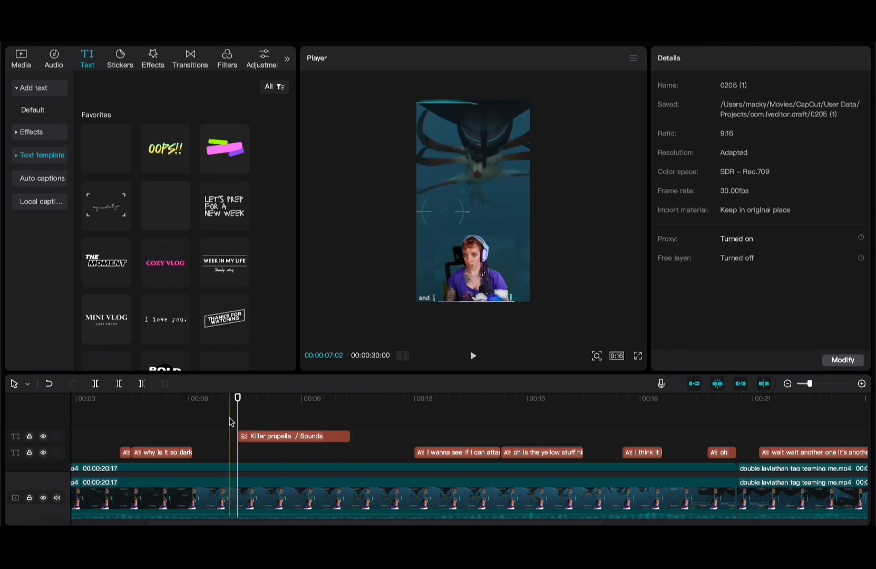
{"action": "key", "text": "space"}
{"action": "key", "text": "space"}
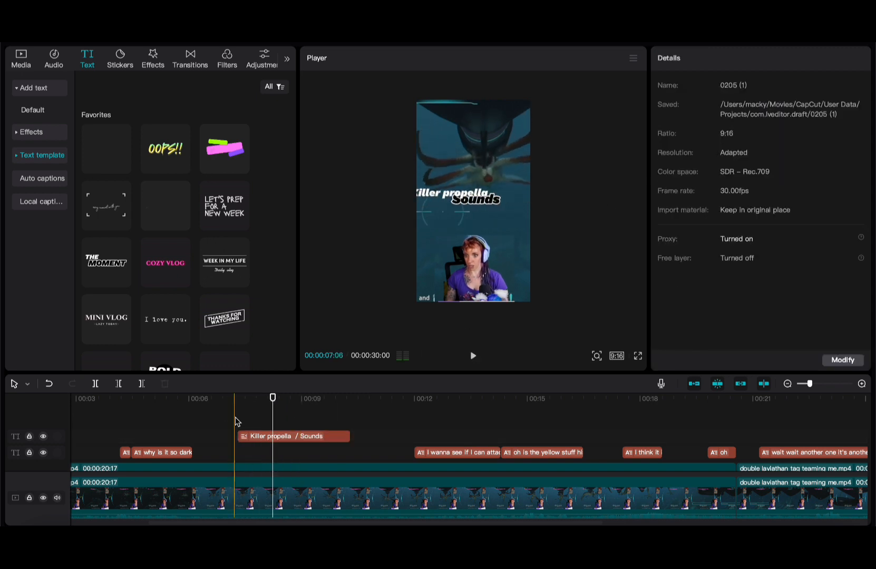
- Try a yellow preset and other font sizes on the first line, then revert to plain white
{"action": "left_click", "coordinate": [277, 437]}
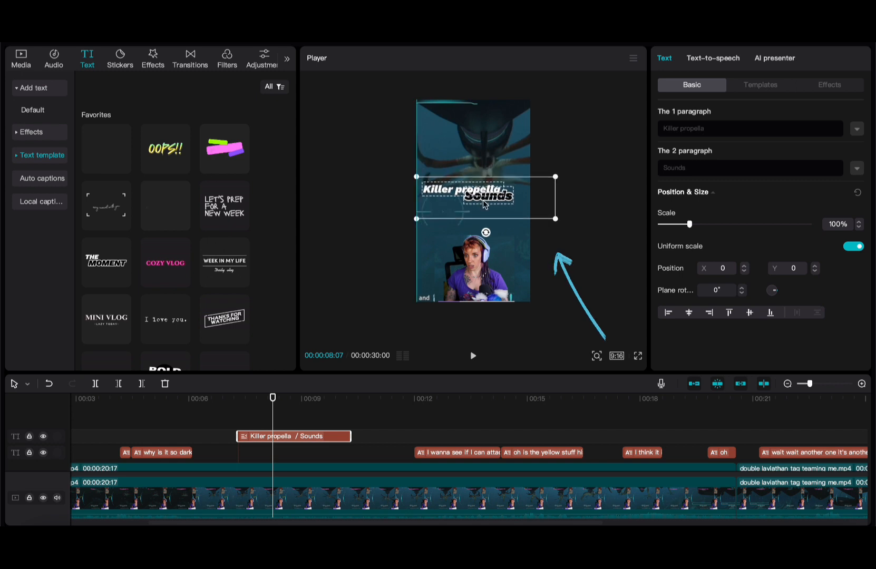
{"action": "left_click", "coordinate": [857, 129]}
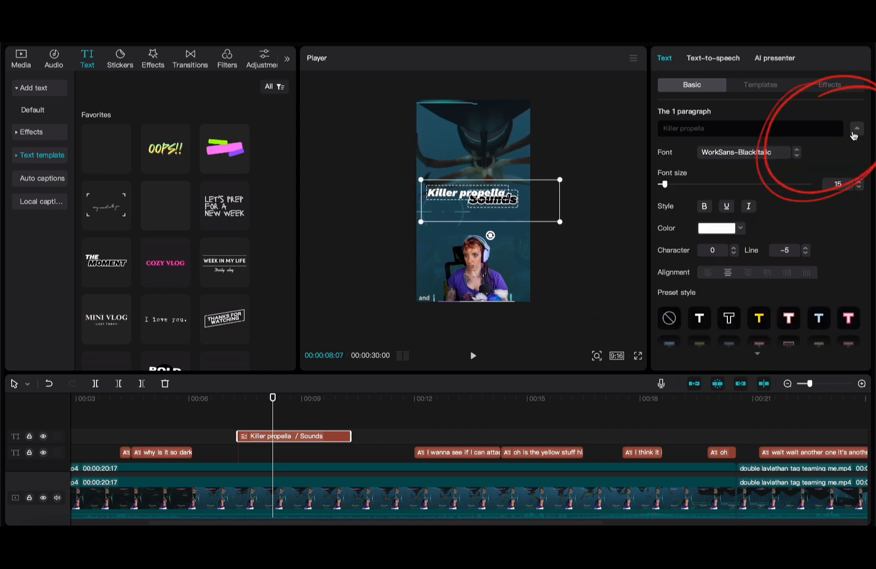
{"action": "left_click", "coordinate": [857, 131]}
{"action": "left_click", "coordinate": [857, 131]}
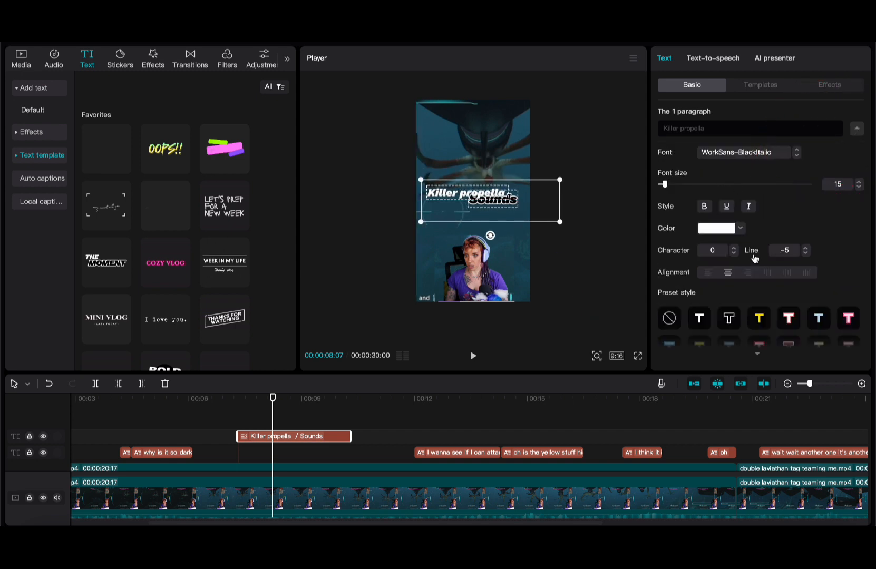
{"action": "left_click", "coordinate": [760, 319]}
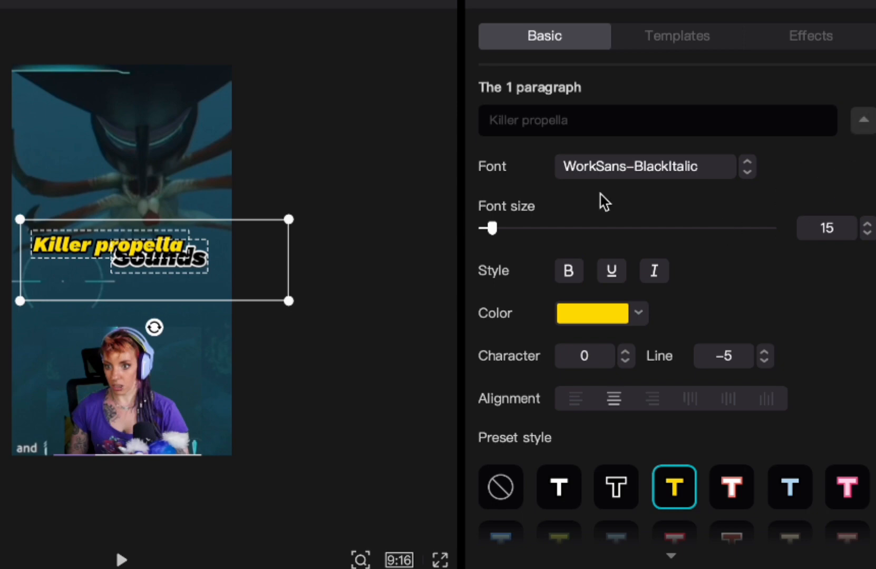
{"action": "mouse_move", "coordinate": [493, 228]}
{"action": "left_mouse_down"}
{"action": "mouse_move", "coordinate": [518, 229]}
{"action": "mouse_move", "coordinate": [479, 226]}
{"action": "mouse_move", "coordinate": [487, 228]}
{"action": "left_mouse_up"}
{"action": "scroll", "coordinate": [703, 280], "scroll_direction": "down", "scroll_amount": 4}
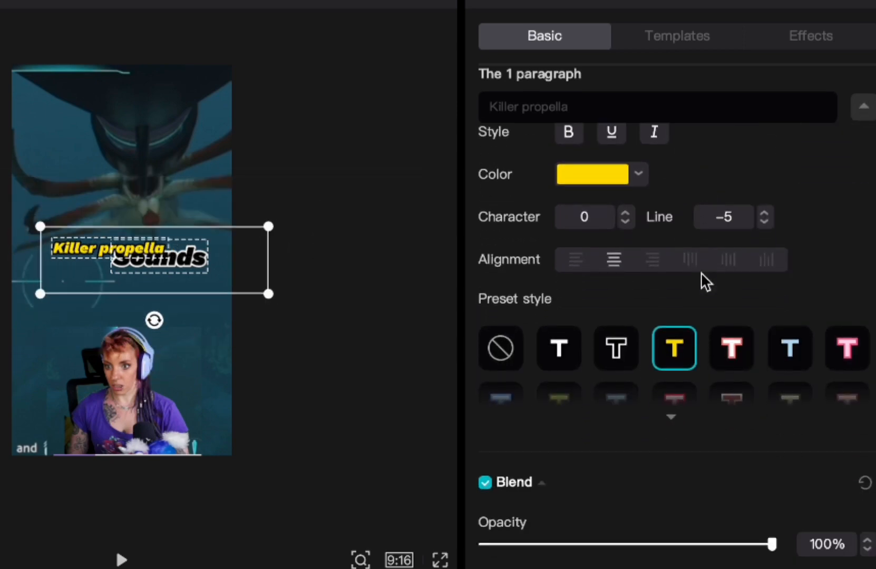
{"action": "left_click", "coordinate": [565, 323]}
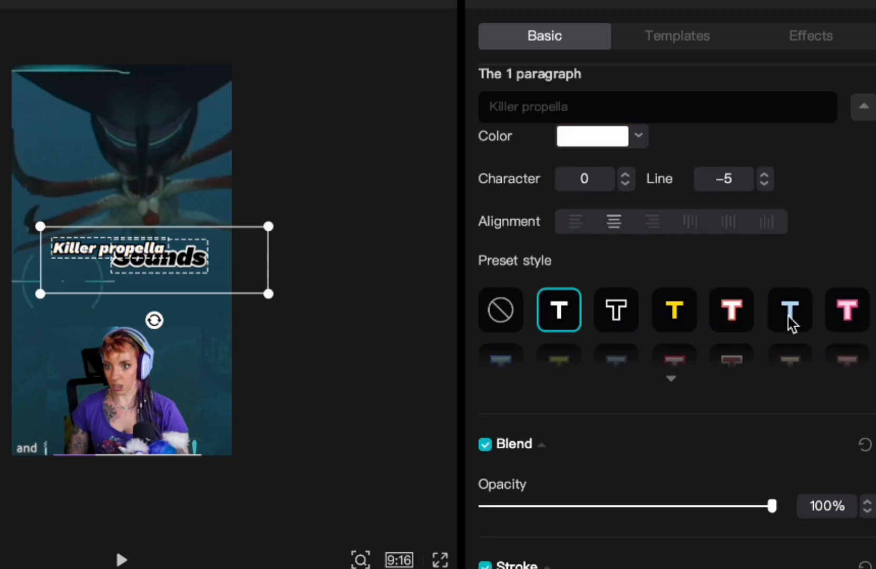
{"action": "scroll", "coordinate": [622, 355], "scroll_direction": "down", "scroll_amount": 2}
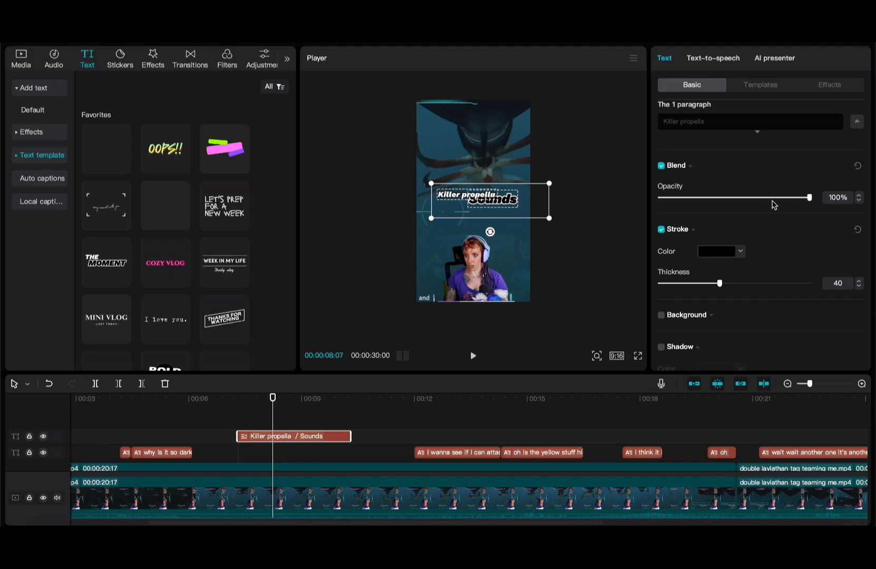
{"action": "scroll", "coordinate": [815, 232], "scroll_direction": "down", "scroll_amount": 6}
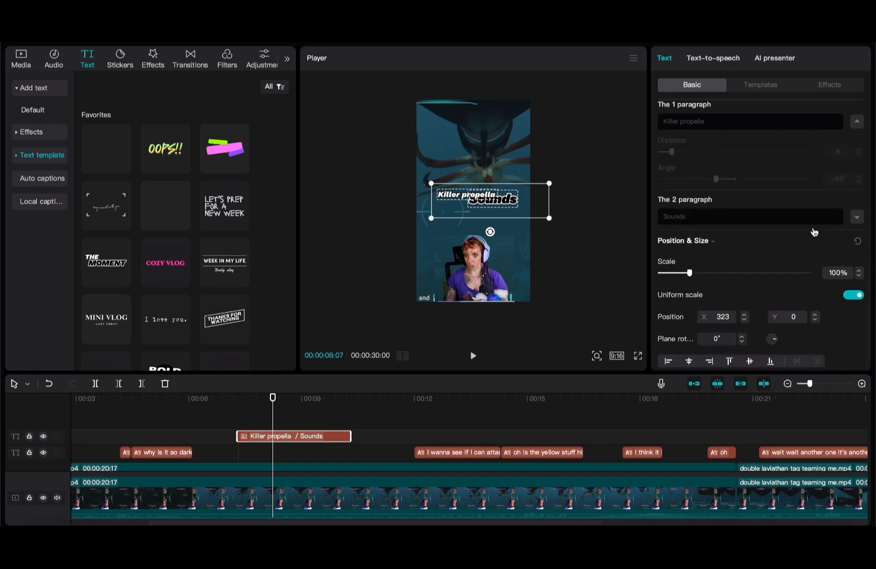
- Give 'Killer propella' the black, white-outlined ART effect and preview the title
{"action": "left_click", "coordinate": [770, 85]}
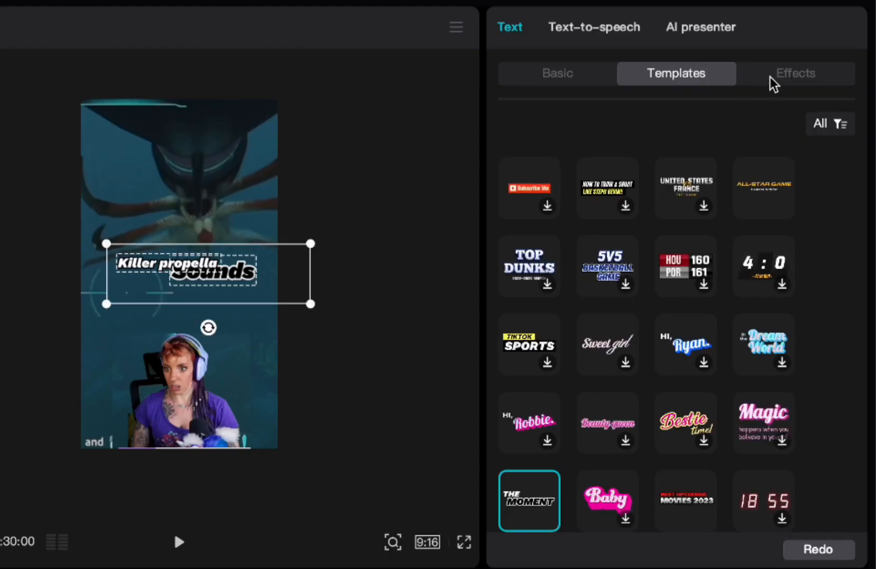
{"action": "left_click", "coordinate": [774, 84]}
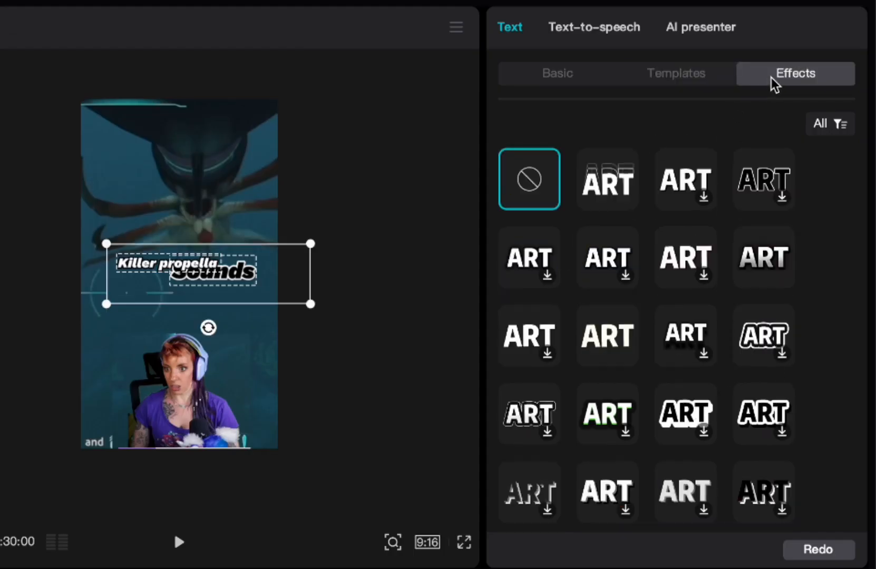
{"action": "left_click", "coordinate": [599, 197]}
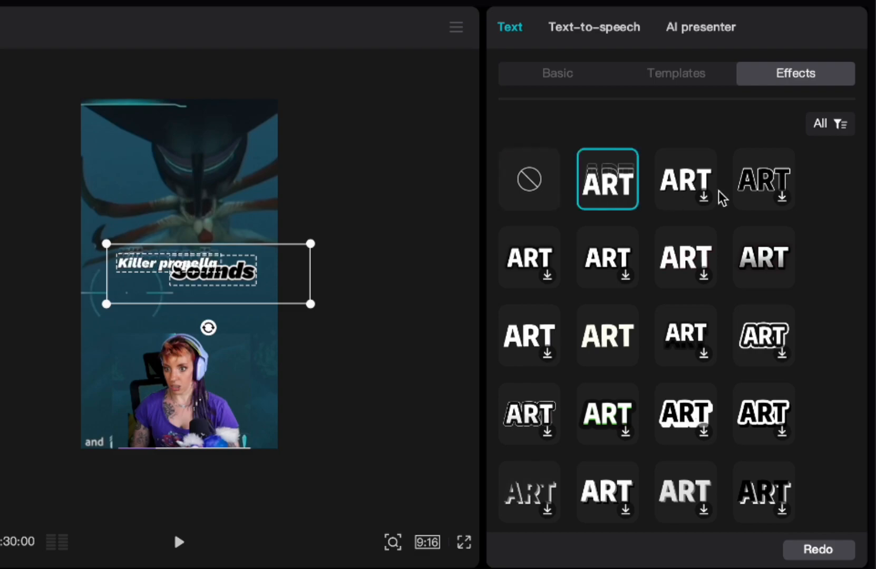
{"action": "left_click", "coordinate": [759, 179]}
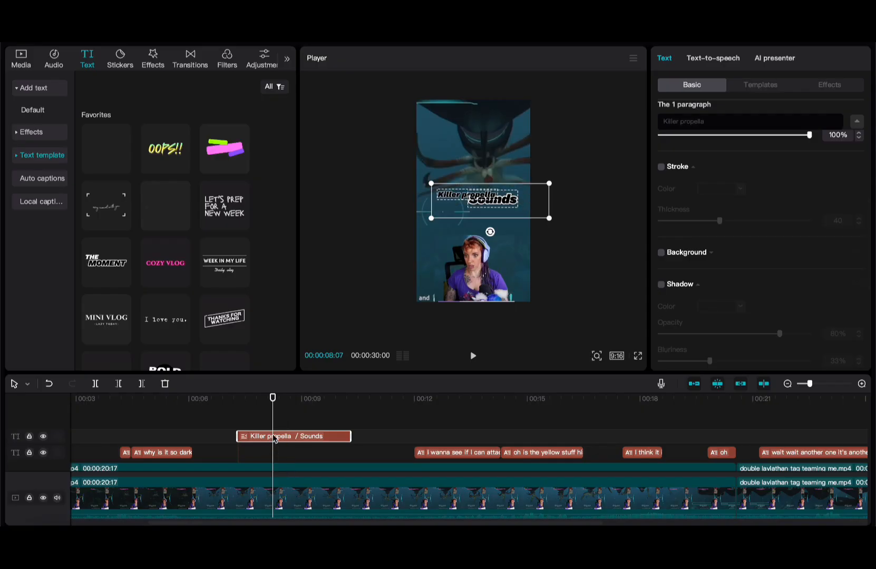
{"action": "key", "text": "Delete"}
{"action": "key", "text": "super+z"}
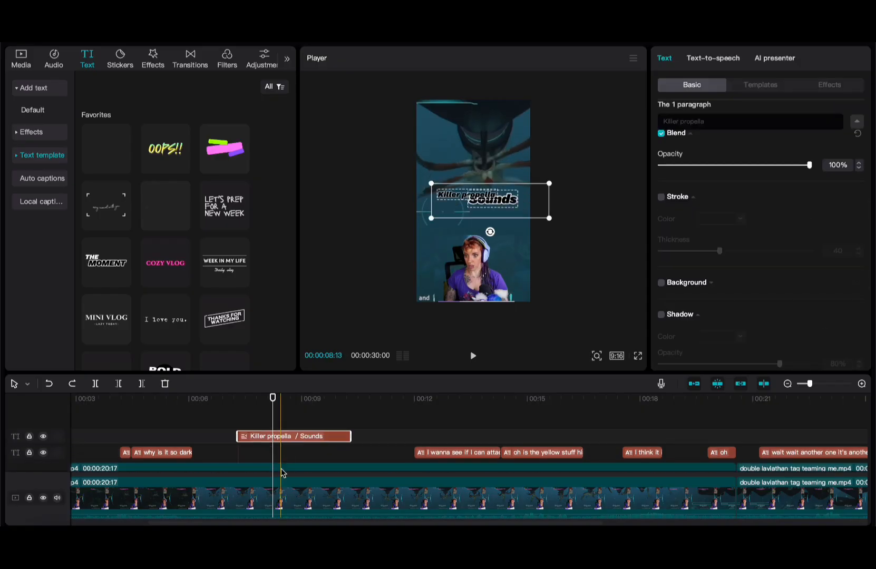
{"action": "left_click", "coordinate": [229, 444]}
{"action": "key", "text": "space"}
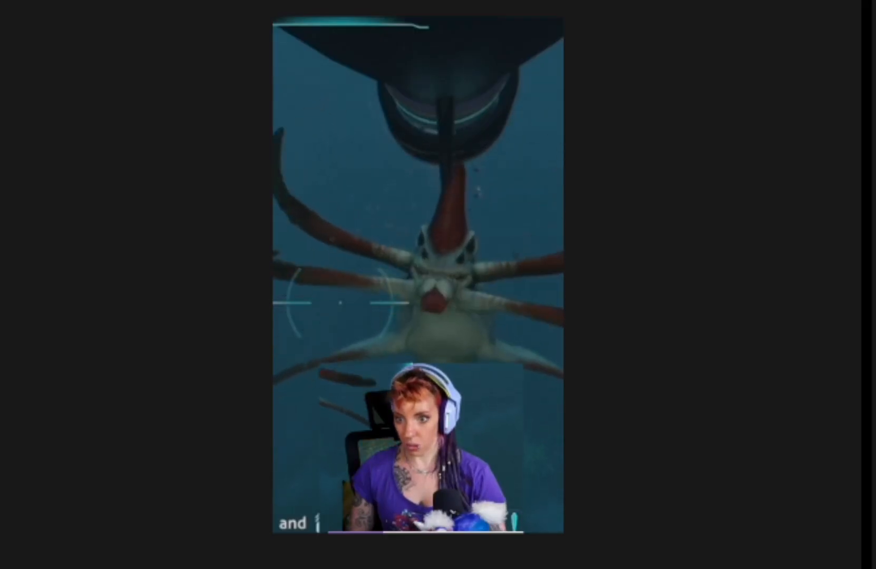
- Delete the title clip and move to the 'I wanna see' caption
{"action": "key", "text": "space"}
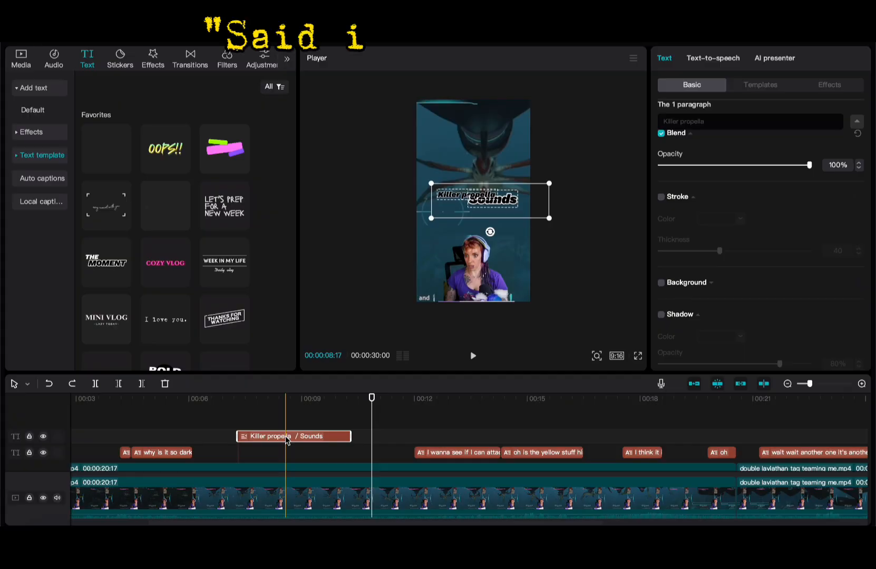
{"action": "key", "text": "Delete"}
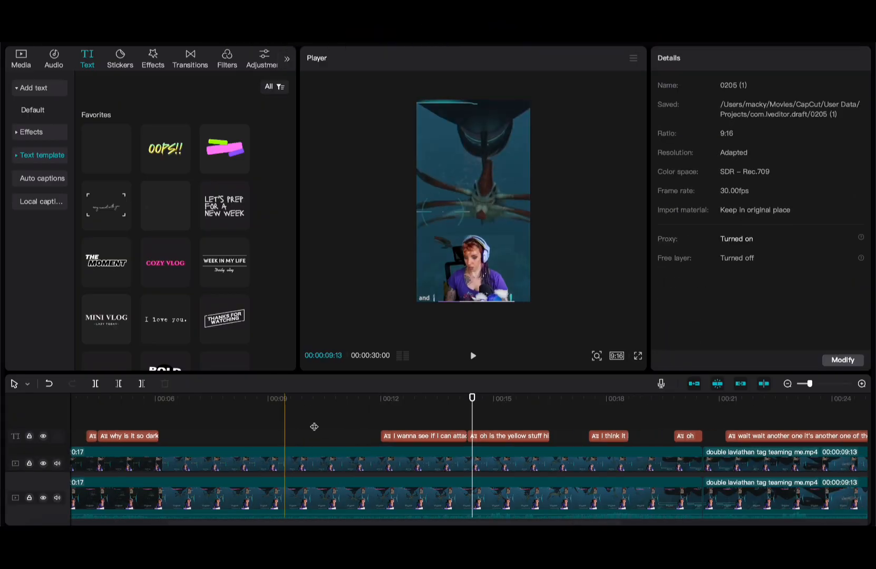
{"action": "scroll", "coordinate": [313, 427], "scroll_direction": "right", "scroll_amount": 3}
{"action": "left_click", "coordinate": [289, 424]}
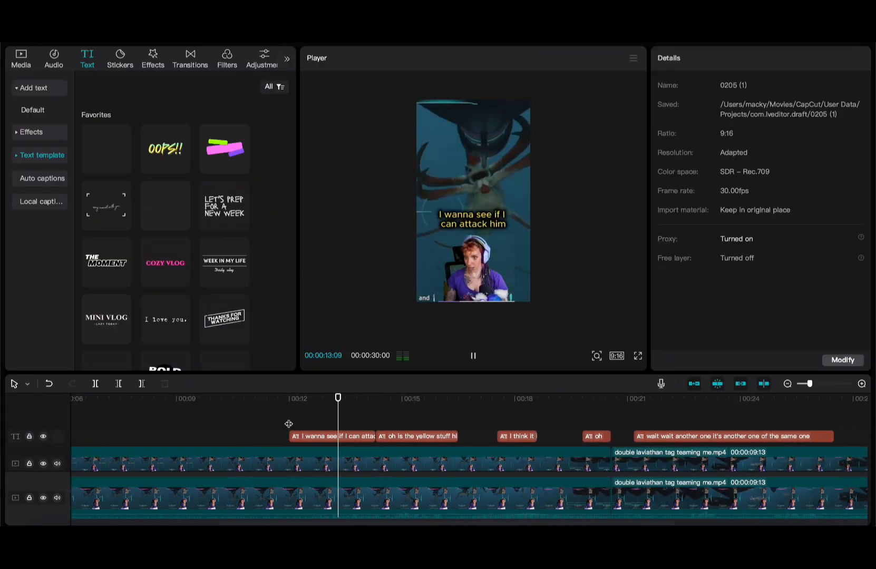
{"action": "key", "text": "space"}
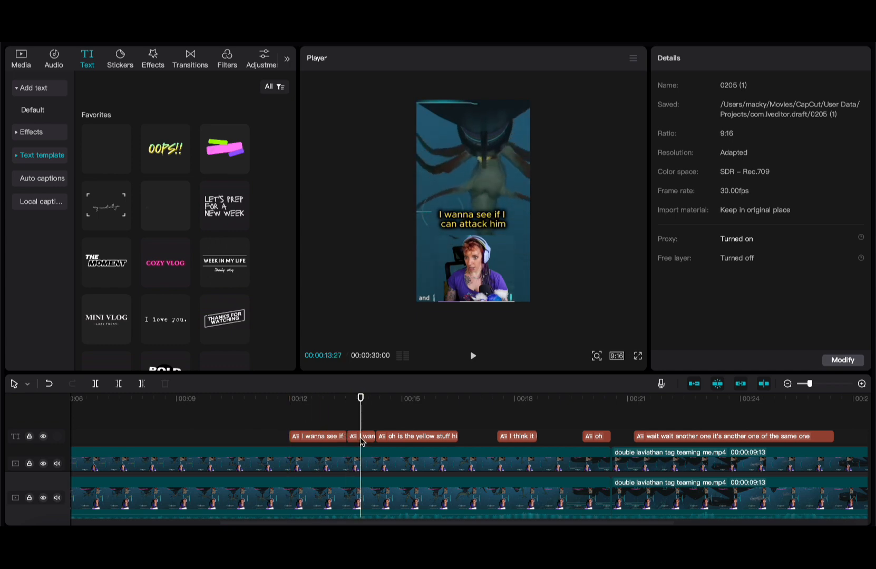
- Trim the split caption's second half to 'attack him' and replay the captions
{"action": "left_click", "coordinate": [361, 437]}
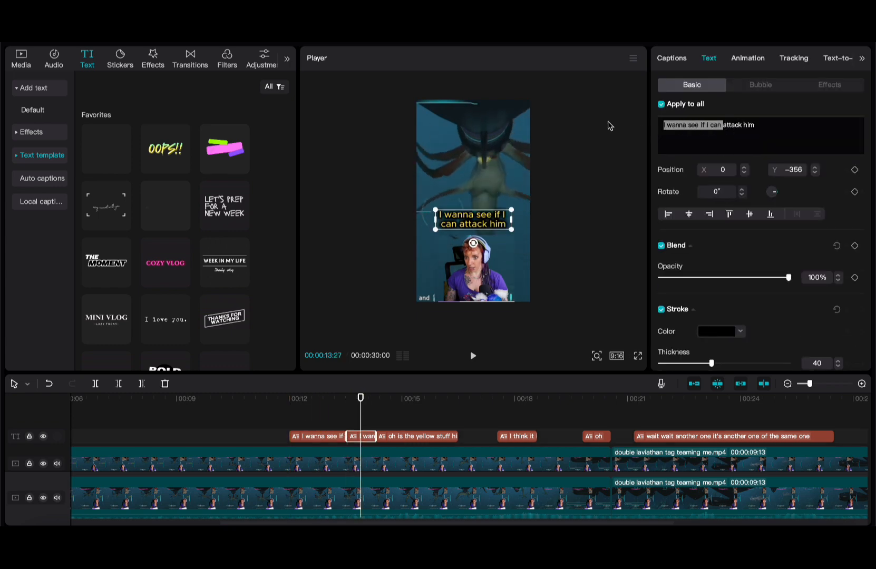
{"action": "key", "text": "BackSpace"}
{"action": "left_click", "coordinate": [311, 420]}
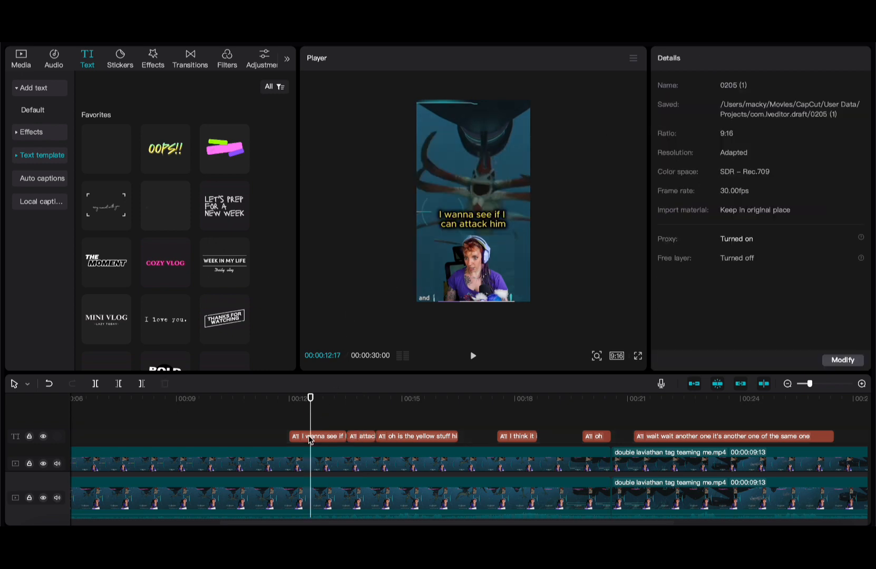
{"action": "left_click", "coordinate": [310, 437]}
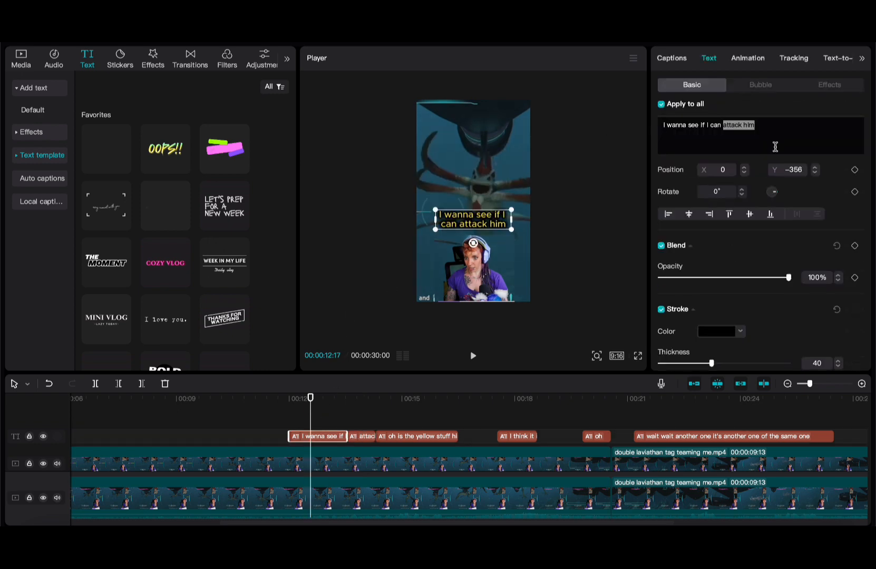
{"action": "left_click", "coordinate": [279, 415]}
{"action": "key", "text": "space"}
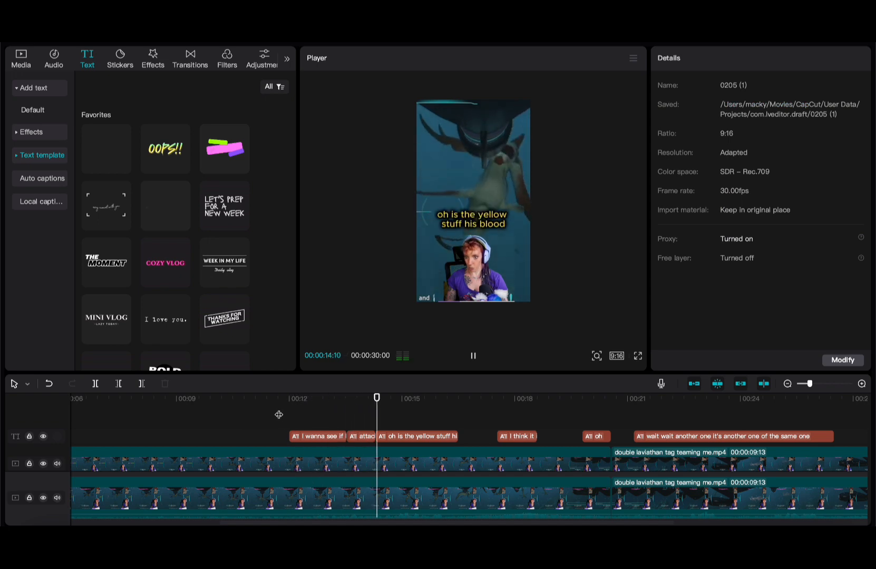
{"action": "key", "text": "space"}
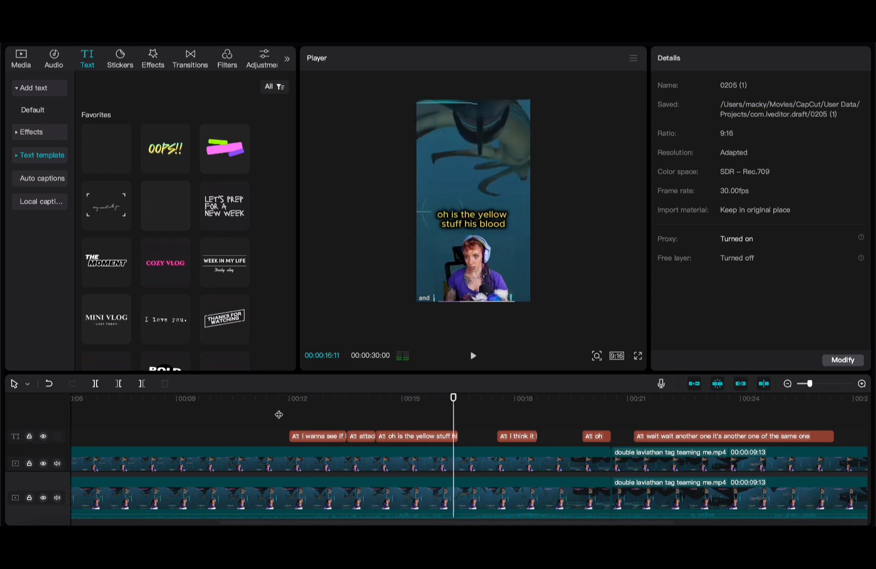
- Shorten 'oh is the yellow stuff his blood?' to 'is the yellow stuff his blood?' and review it
{"action": "left_click", "coordinate": [473, 219]}
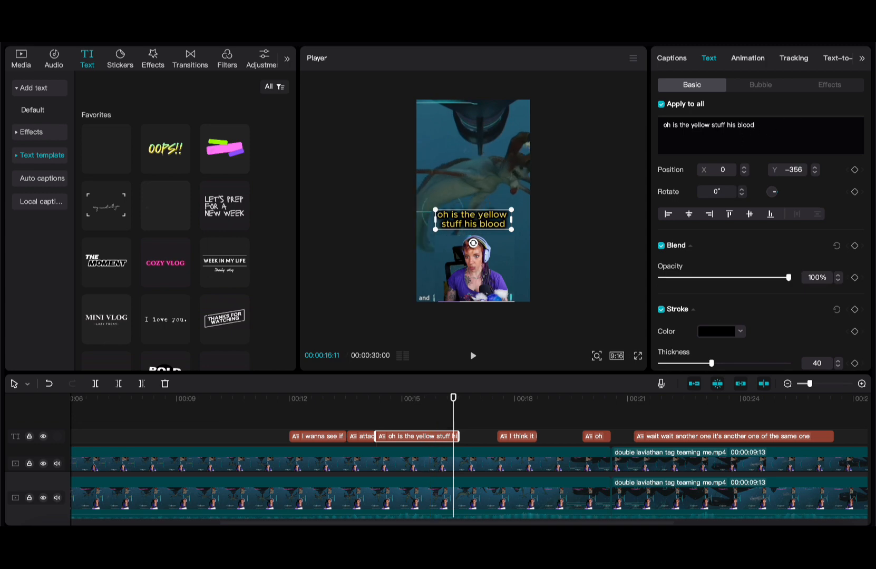
{"action": "left_click", "coordinate": [375, 430]}
{"action": "key", "text": "space"}
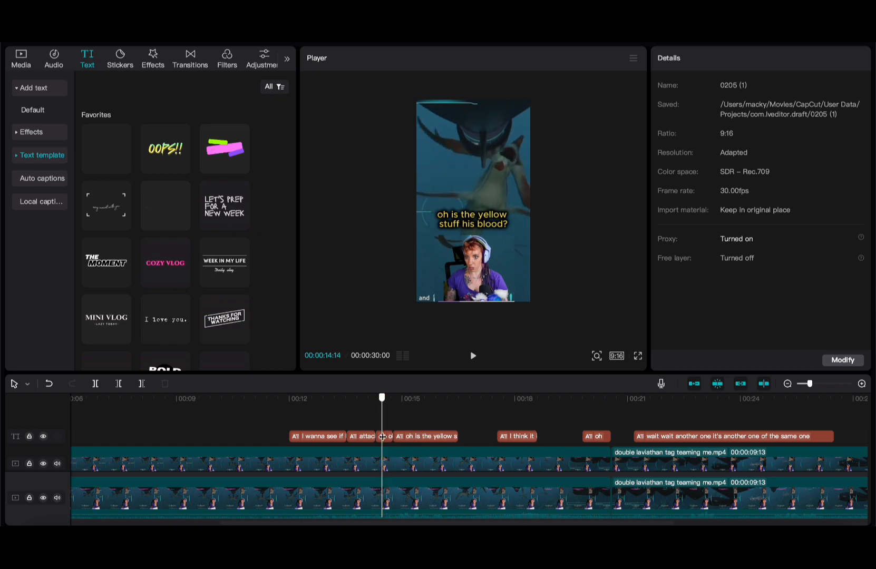
{"action": "left_click", "coordinate": [385, 436]}
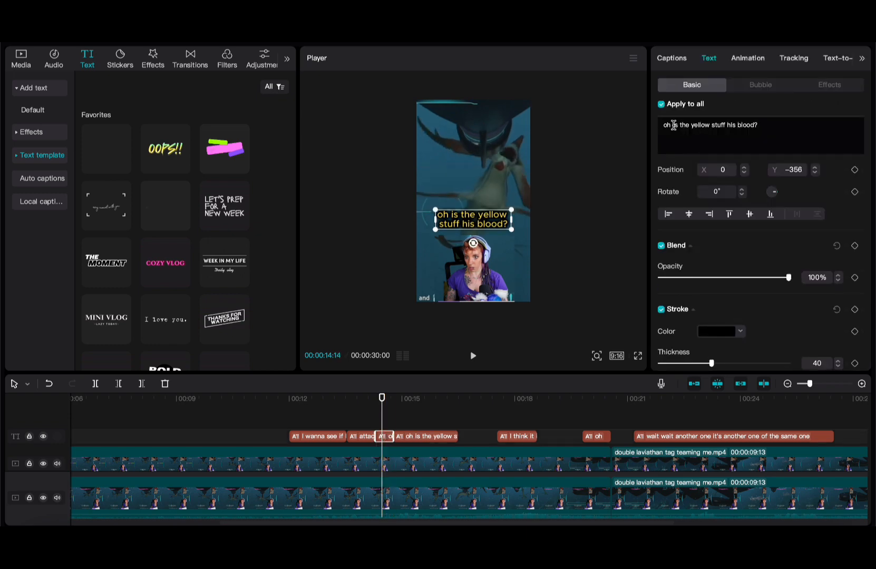
{"action": "left_click", "coordinate": [415, 405]}
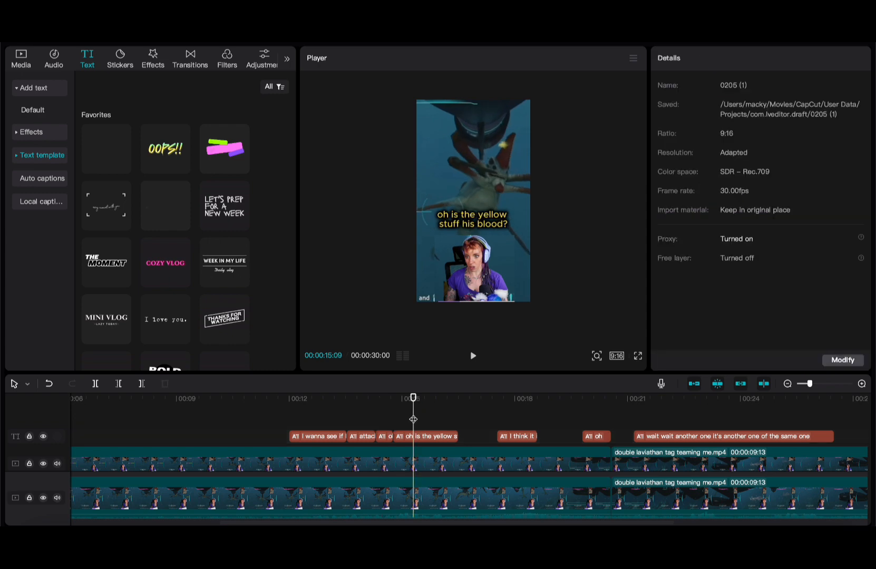
{"action": "left_click", "coordinate": [415, 436]}
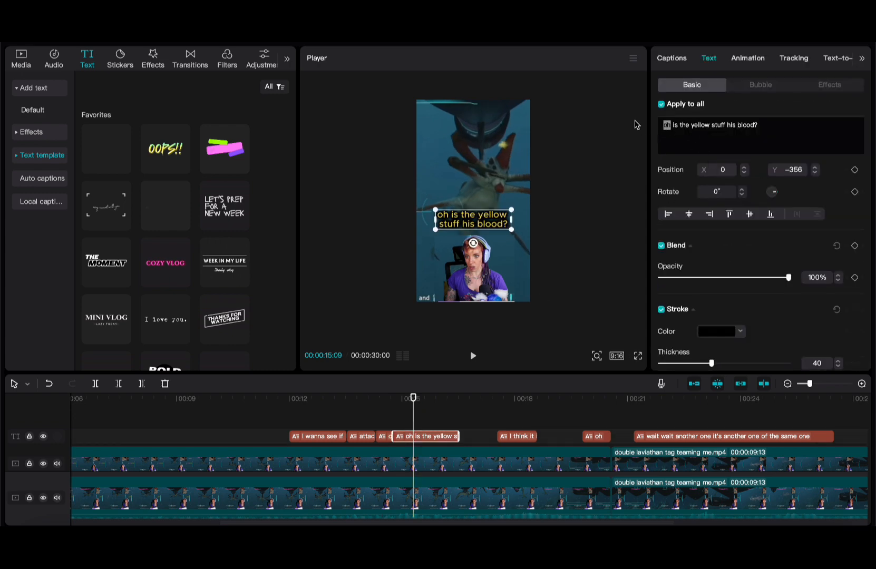
{"action": "left_click", "coordinate": [338, 420]}
{"action": "key", "text": "space"}
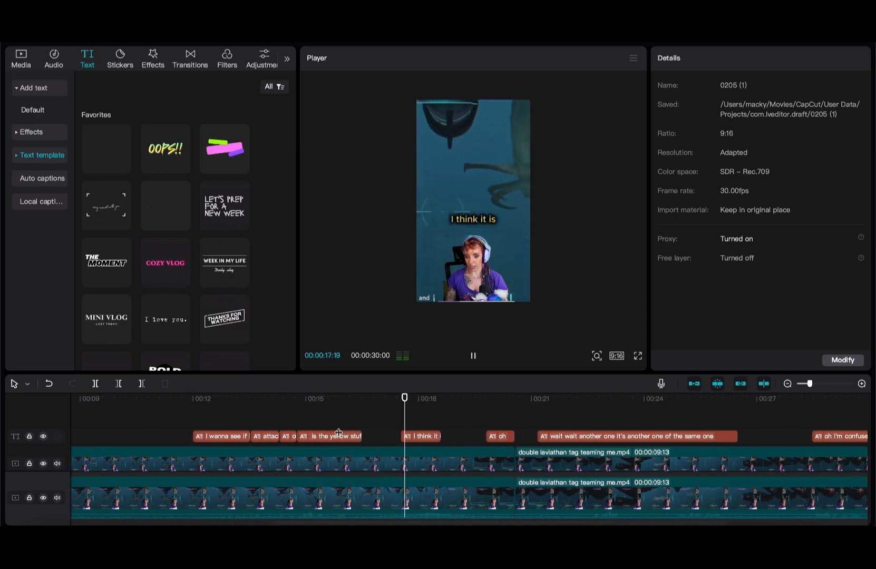
{"action": "scroll", "coordinate": [211, 180], "scroll_direction": "down", "scroll_amount": 6}
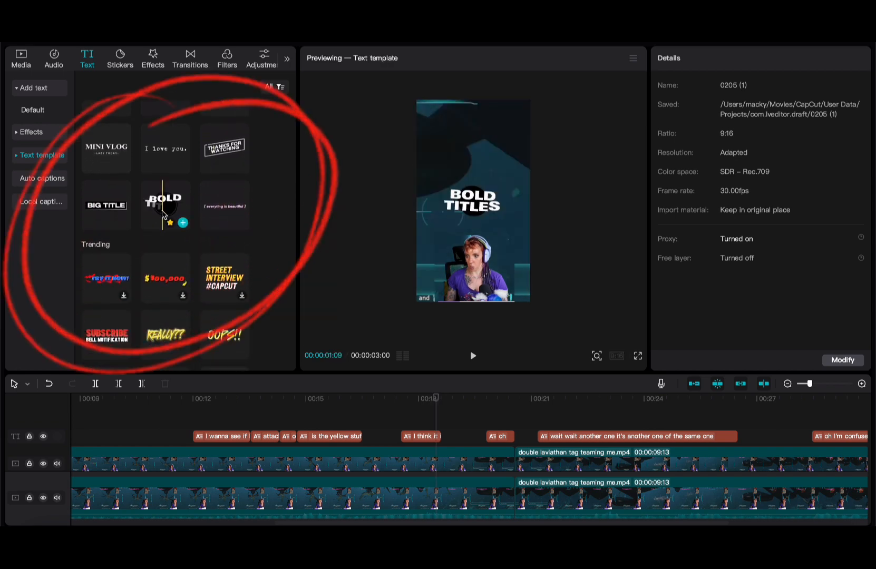
- Drop the LIFE RECORD text template on its own track, retitle it 'Angry monster sounds', and preview it
{"action": "scroll", "coordinate": [131, 153], "scroll_direction": "down", "scroll_amount": 10}
{"action": "left_click_drag", "start_coordinate": [131, 147], "coordinate": [385, 422]}
{"action": "left_click", "coordinate": [685, 122]}
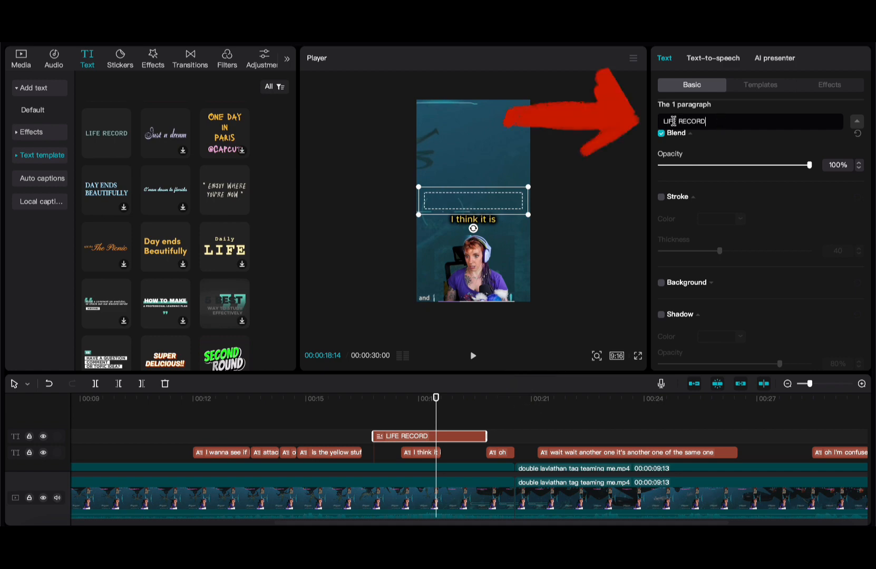
{"action": "key", "text": "ctrl+a"}
{"action": "type", "text": "Angry monster sou"}
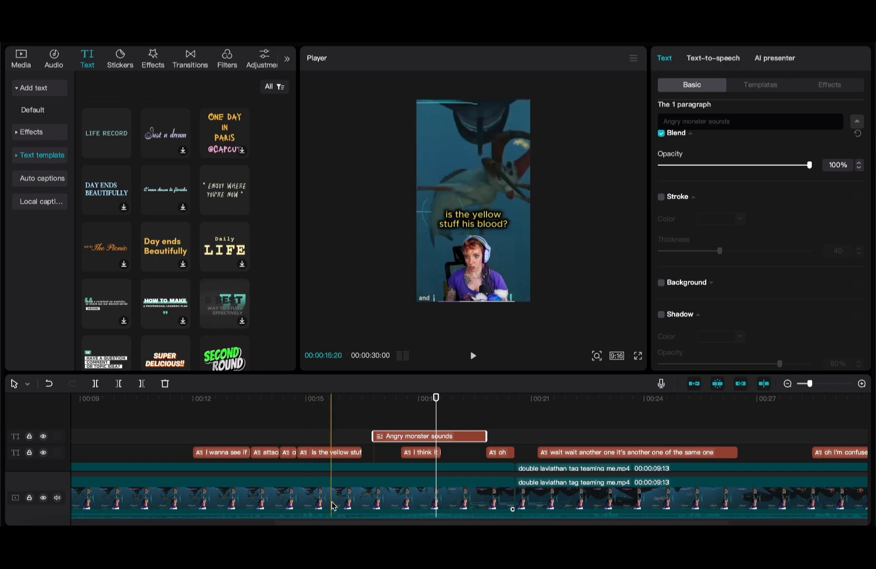
{"action": "left_click", "coordinate": [332, 453]}
{"action": "key", "text": "space"}
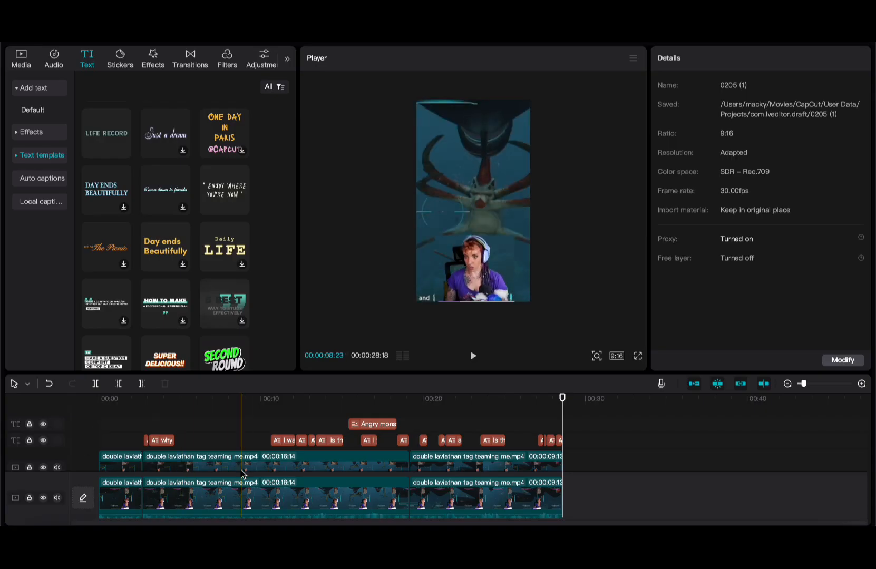
{"action": "scroll", "coordinate": [242, 474], "scroll_direction": "down", "scroll_amount": 2}
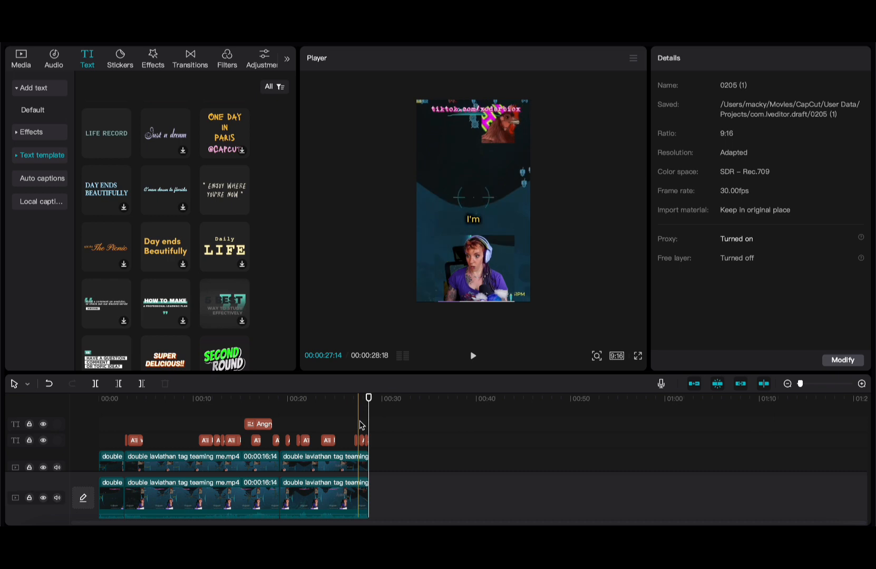
{"action": "scroll", "coordinate": [362, 422], "scroll_direction": "up", "scroll_amount": 3}
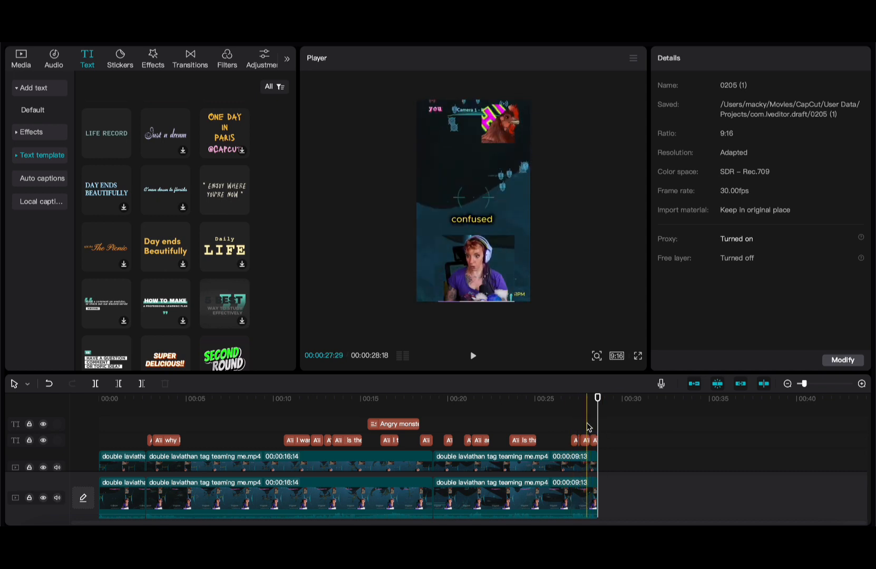
{"action": "scroll", "coordinate": [594, 427], "scroll_direction": "up", "scroll_amount": 2}
{"action": "scroll", "coordinate": [594, 427], "scroll_direction": "down", "scroll_amount": 2}
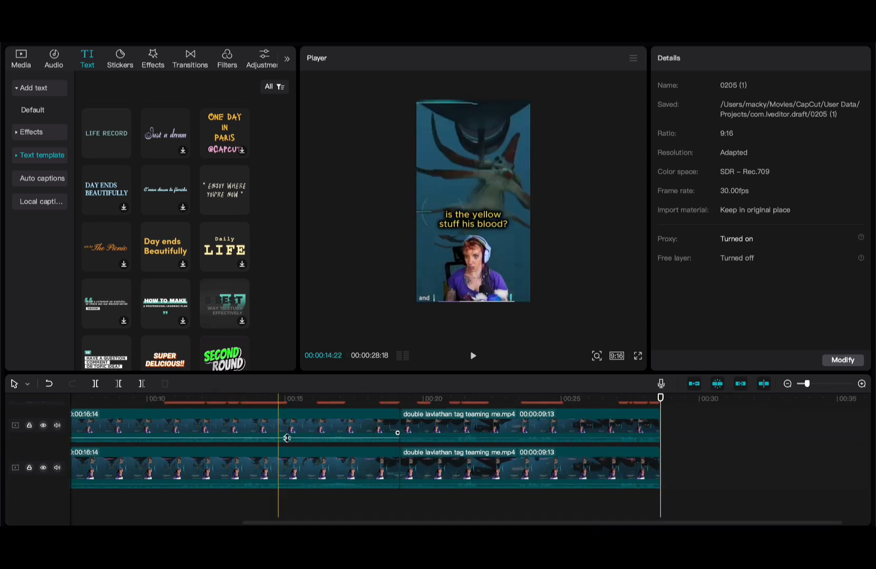
{"action": "scroll", "coordinate": [488, 437], "scroll_direction": "up", "scroll_amount": 2}
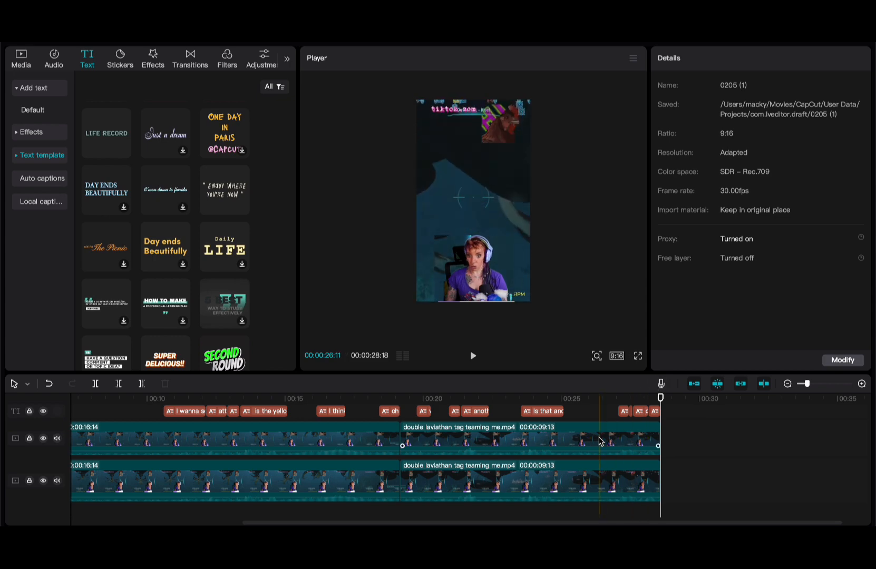
{"action": "key", "text": "super+minus"}
{"action": "scroll", "coordinate": [604, 441], "scroll_direction": "up", "scroll_amount": 3}
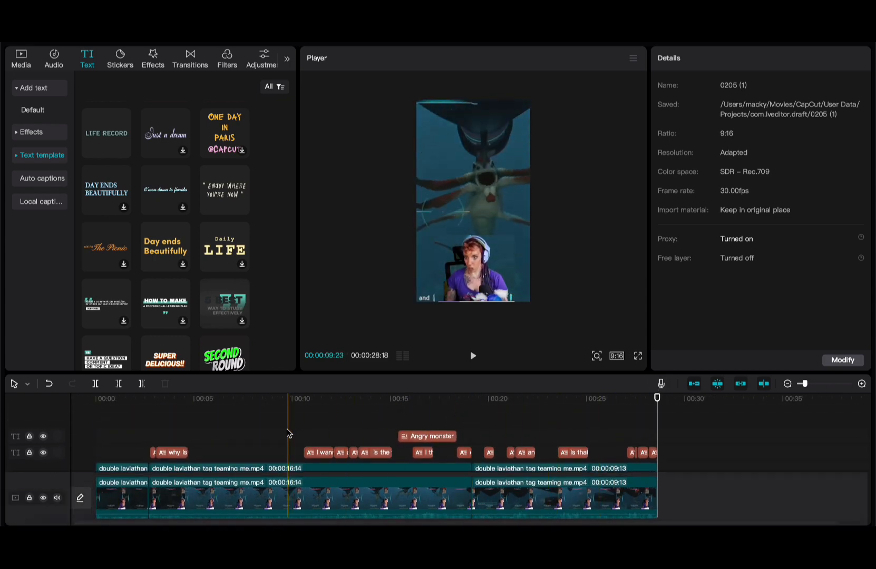
{"action": "scroll", "coordinate": [288, 433], "scroll_direction": "left", "scroll_amount": 1}
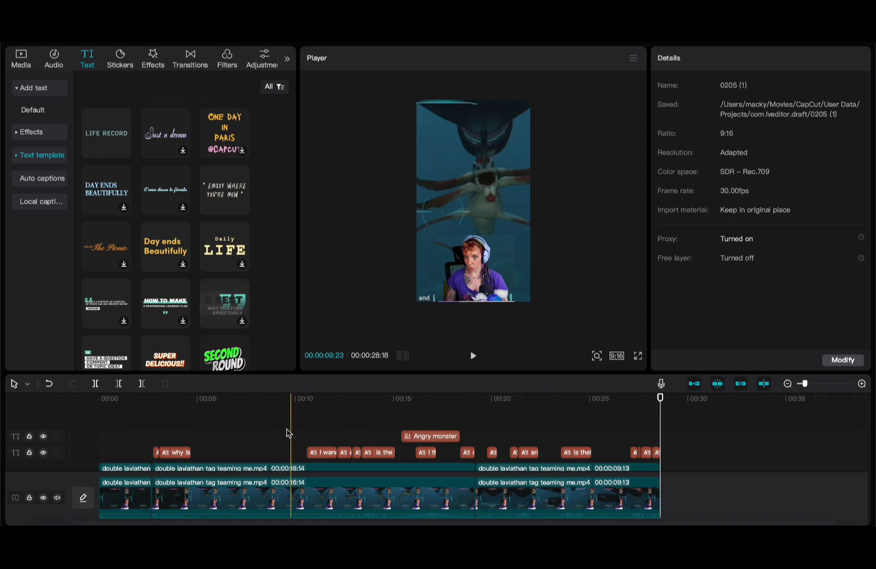
{"action": "scroll", "coordinate": [287, 433], "scroll_direction": "down", "scroll_amount": 2}
{"action": "left_click", "coordinate": [568, 465]}
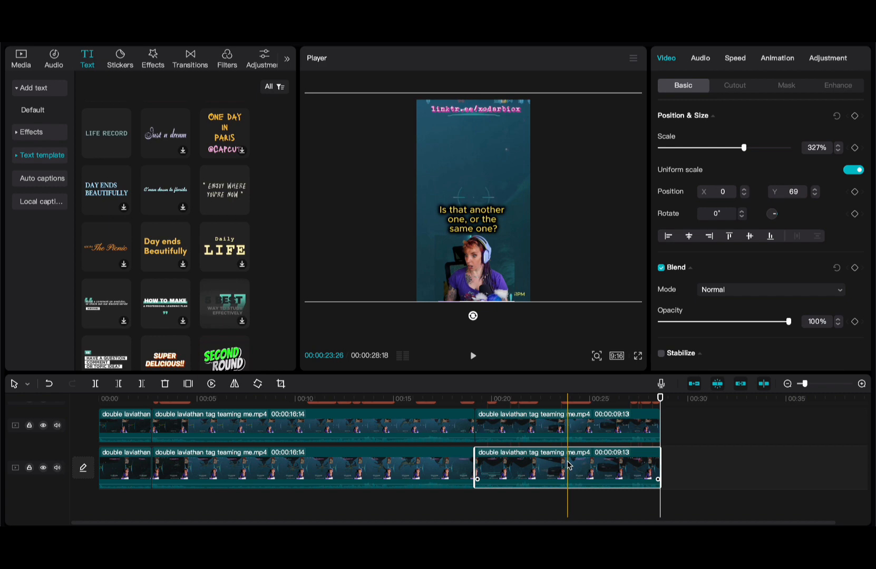
- Extract the audio from the selected gameplay clips onto separate audio tracks
{"action": "left_click", "coordinate": [556, 467]}
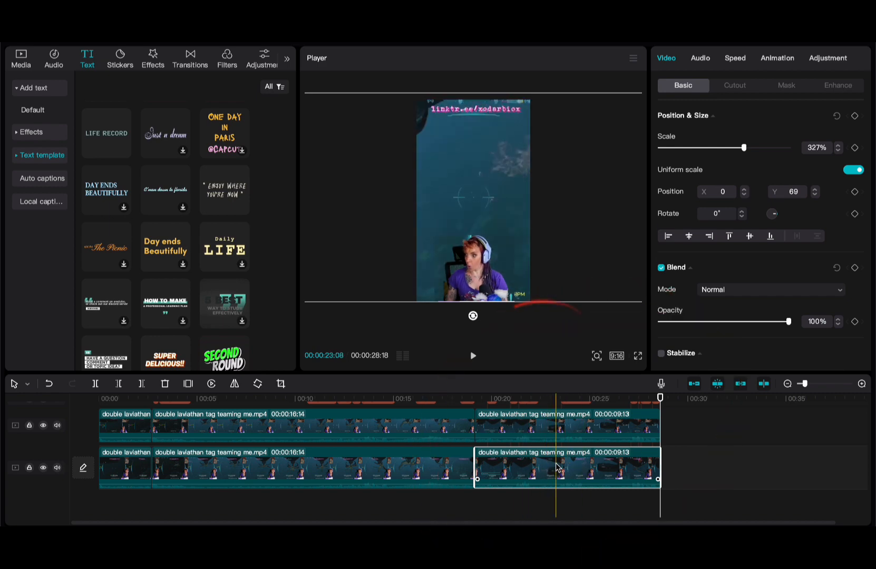
{"action": "right_click", "coordinate": [557, 467]}
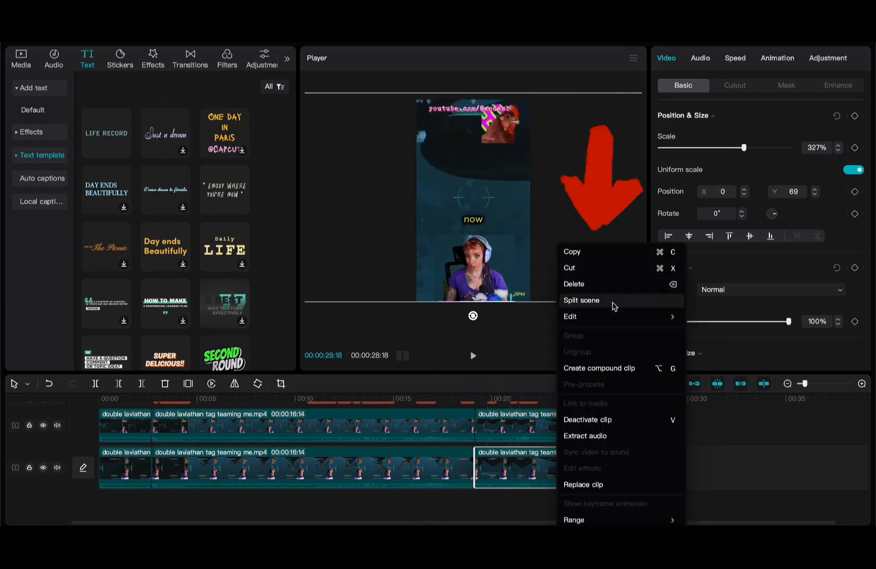
{"action": "mouse_move", "coordinate": [611, 323]}
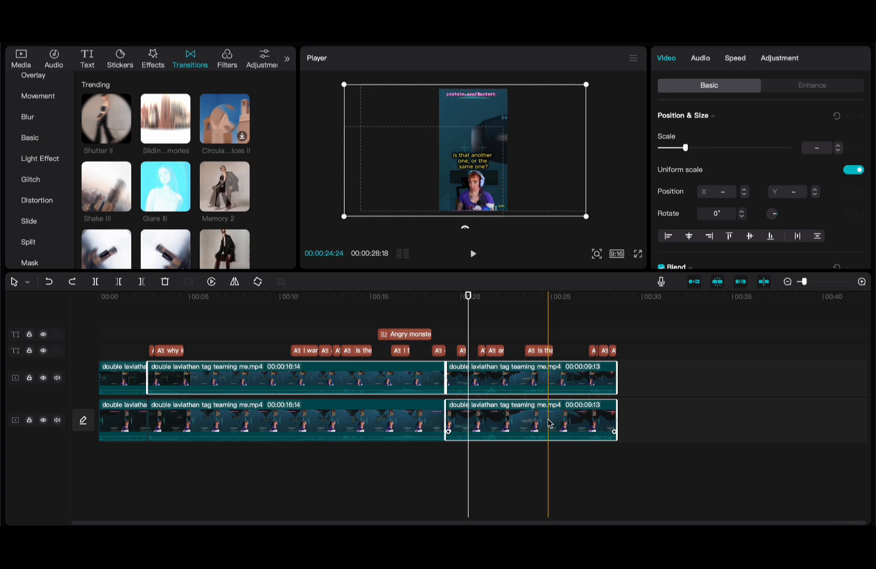
{"action": "right_click", "coordinate": [548, 423]}
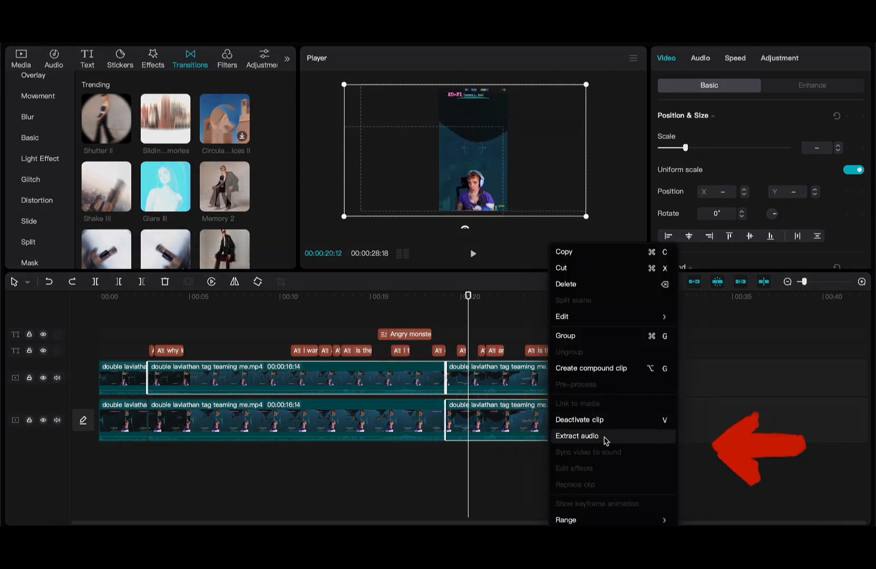
{"action": "left_click", "coordinate": [605, 437]}
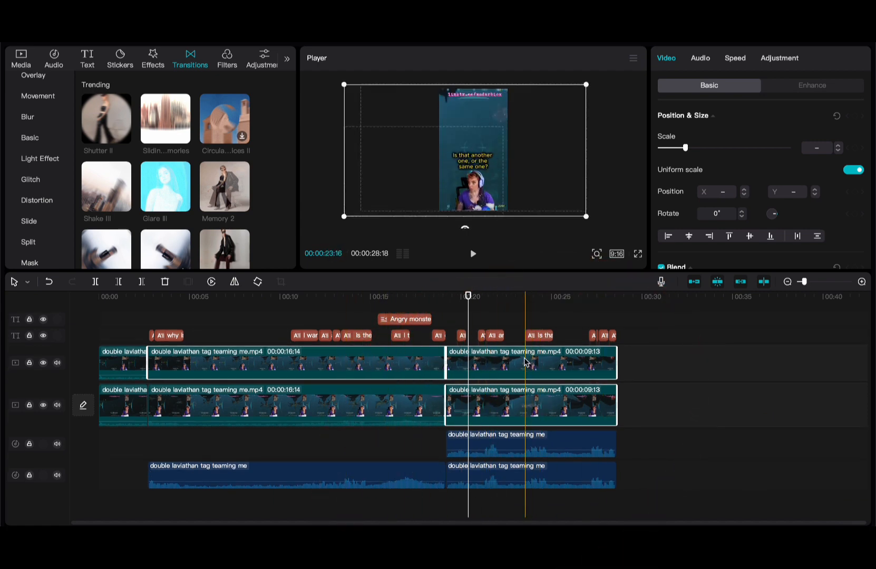
- Move the upper extracted audio clip later to about 00:28 and play from 00:32
{"action": "mouse_move", "coordinate": [478, 448]}
{"action": "left_mouse_down"}
{"action": "mouse_move", "coordinate": [658, 447]}
{"action": "mouse_move", "coordinate": [620, 448]}
{"action": "left_mouse_up"}
{"action": "left_click", "coordinate": [685, 417]}
{"action": "key", "text": "space"}
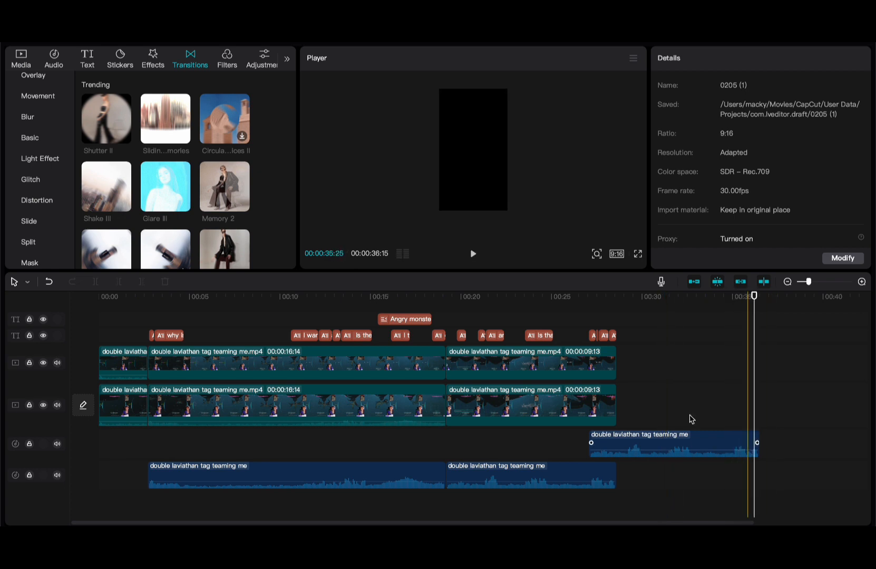
{"action": "left_click", "coordinate": [125, 138]}
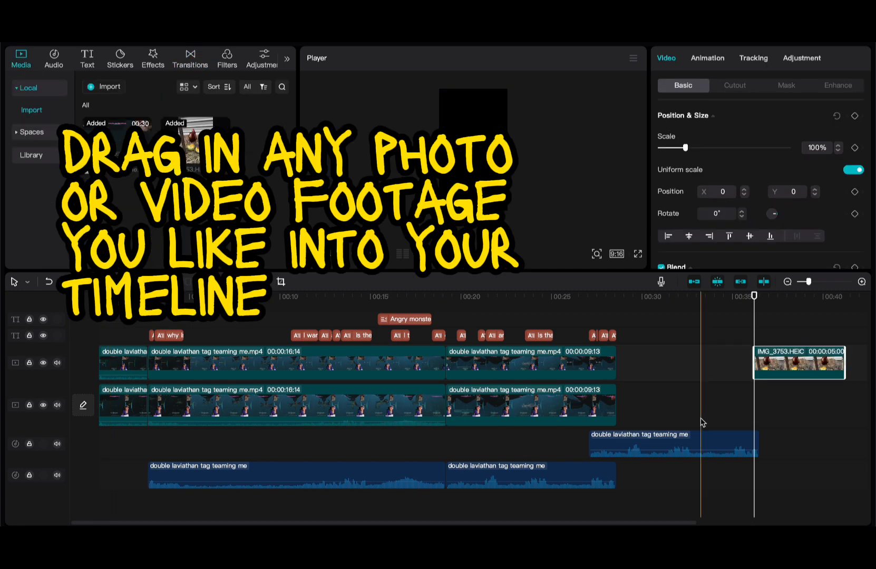
- Place the IMG_3753.HEIC chicken photo right after the last lower-track clip and play the ending
{"action": "left_click_drag", "start_coordinate": [795, 363], "coordinate": [693, 405]}
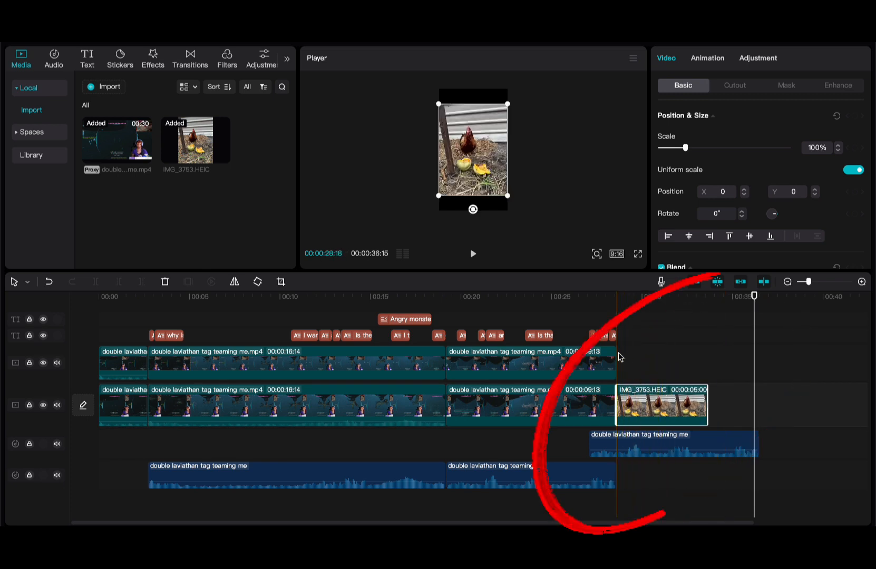
{"action": "left_click", "coordinate": [618, 356]}
{"action": "key", "text": "space"}
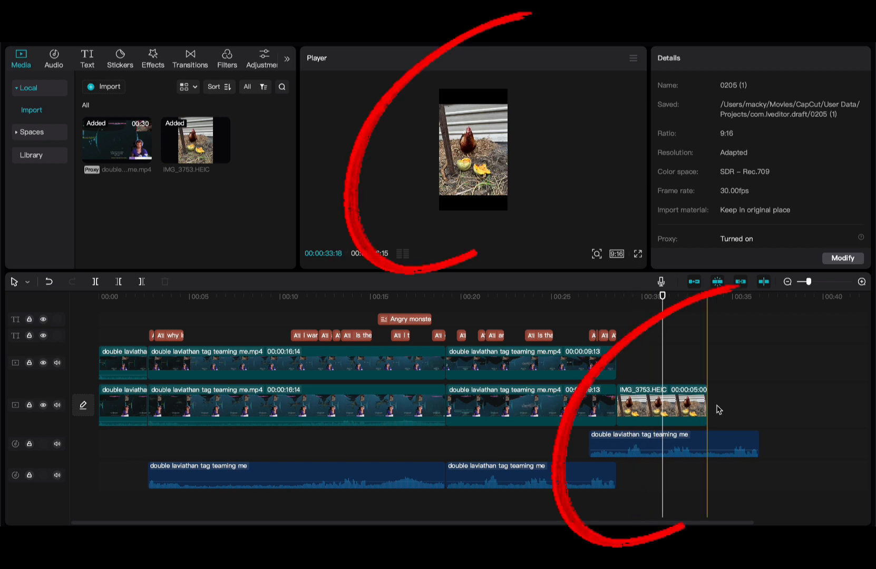
- Retime the extracted audio, finally moving it back under the second gameplay clip
{"action": "left_click", "coordinate": [633, 364]}
{"action": "key", "text": "space"}
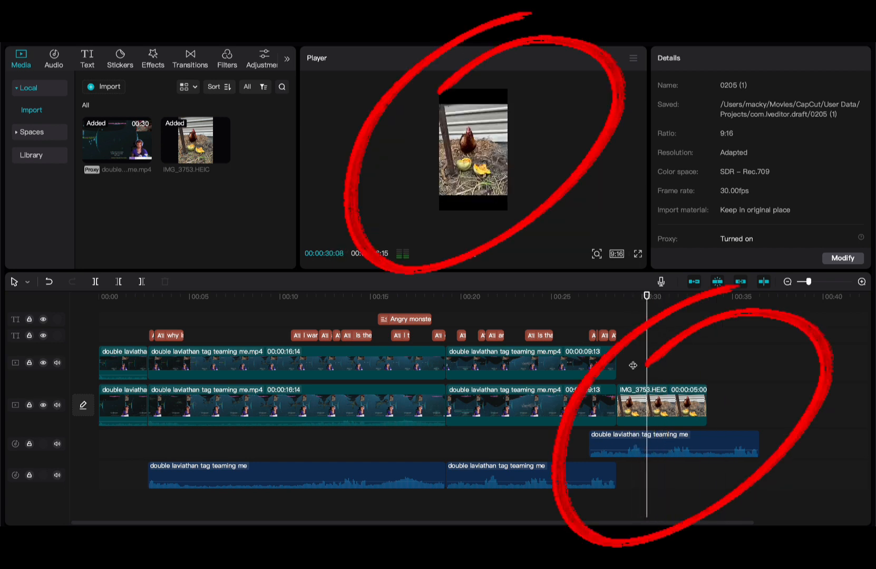
{"action": "left_click_drag", "start_coordinate": [654, 451], "coordinate": [685, 449]}
{"action": "left_click", "coordinate": [629, 380]}
{"action": "key", "text": "space"}
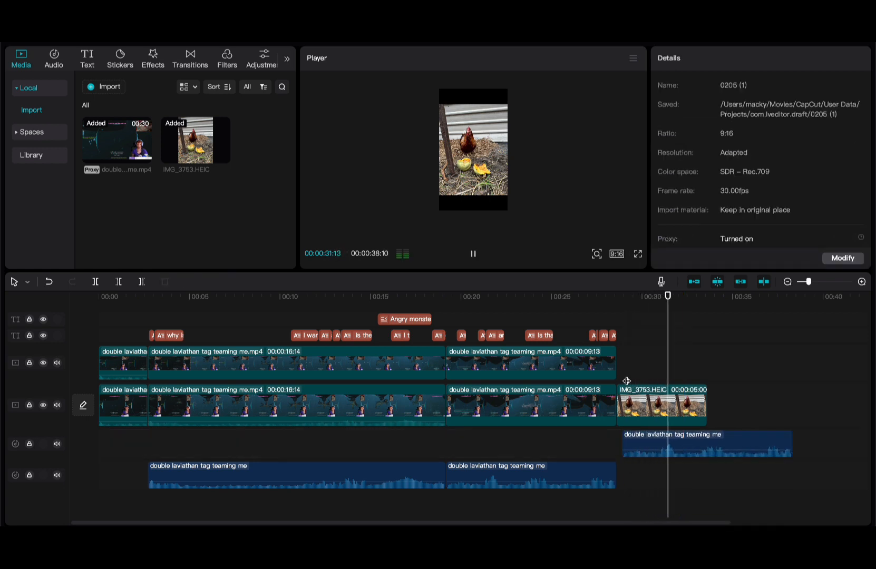
{"action": "left_click_drag", "start_coordinate": [675, 444], "coordinate": [499, 444]}
- Add a full-length Glare III transition between the lower track's clips and preview it from 00:16
{"action": "left_click", "coordinate": [647, 406]}
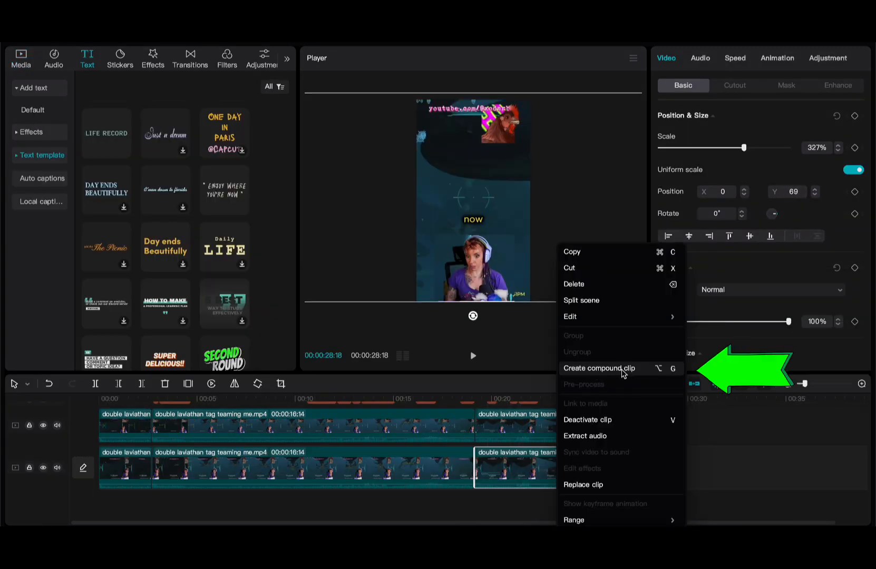
{"action": "left_click", "coordinate": [707, 471]}
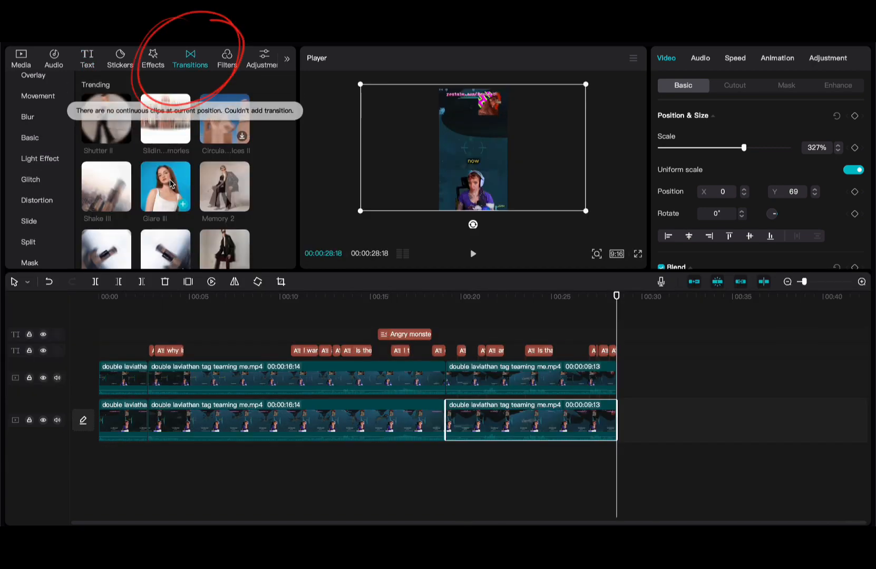
{"action": "left_click_drag", "start_coordinate": [170, 184], "coordinate": [446, 425]}
{"action": "left_click", "coordinate": [434, 385]}
{"action": "key", "text": "space"}
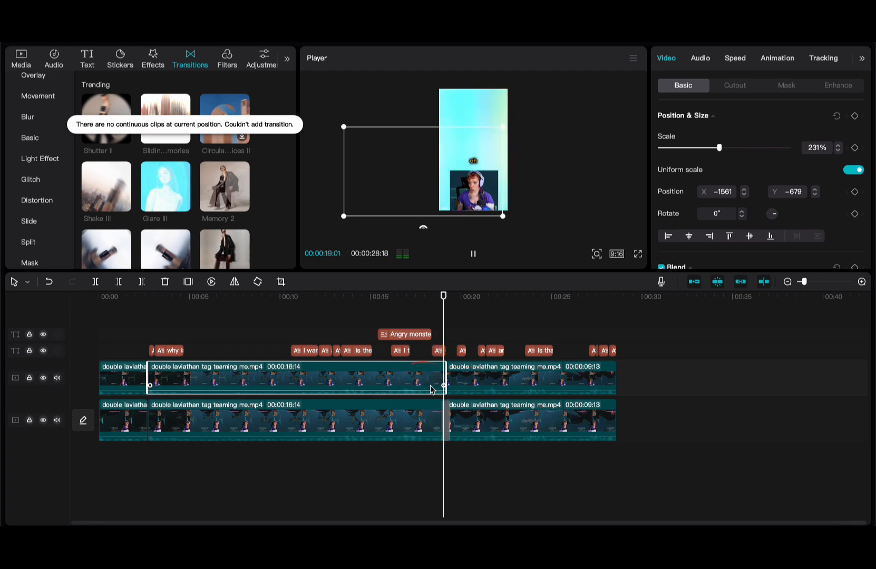
{"action": "key", "text": "space"}
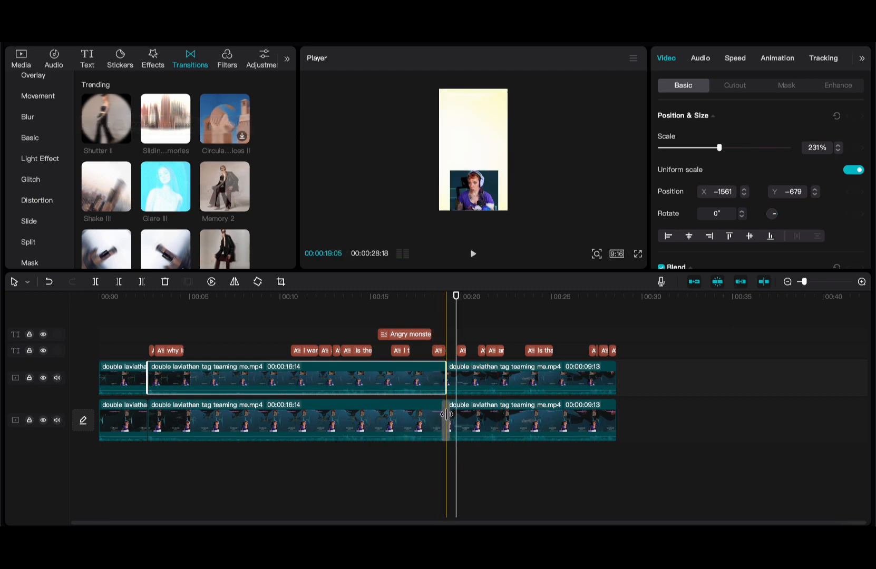
{"action": "left_click", "coordinate": [446, 414]}
{"action": "left_click_drag", "start_coordinate": [448, 414], "coordinate": [482, 413]}
{"action": "left_click", "coordinate": [390, 359]}
{"action": "key", "text": "space"}
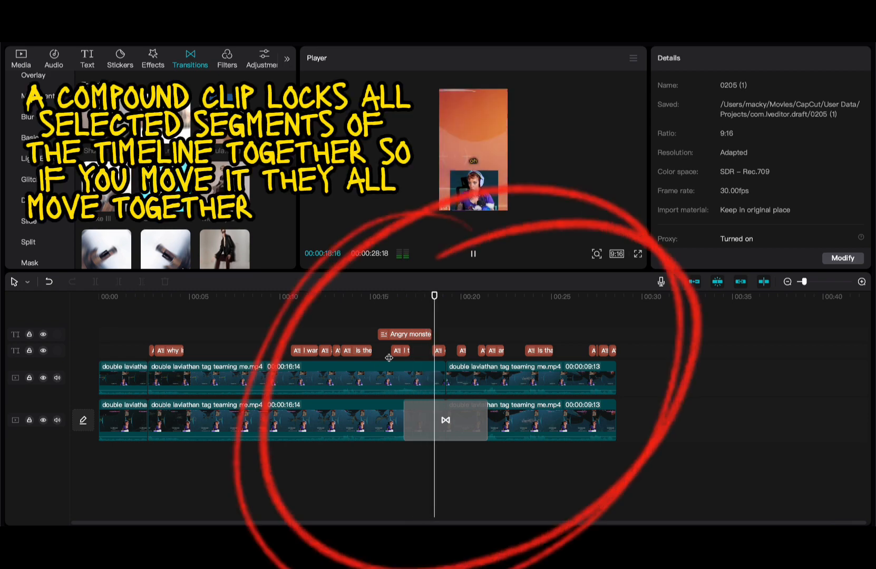
{"action": "key", "text": "space"}
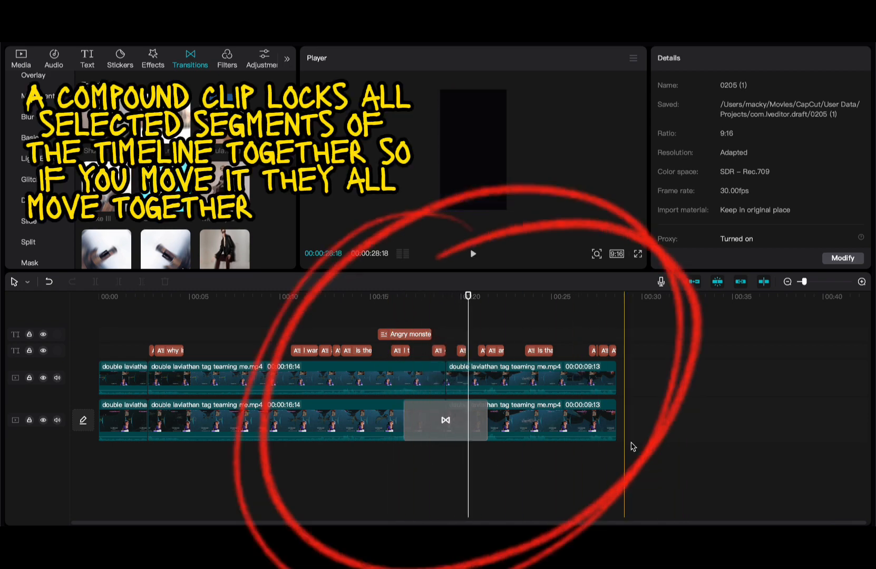
- Split all tracks at 00:14:25 and combine the later clips into Compound clip1
{"action": "left_click", "coordinate": [367, 386]}
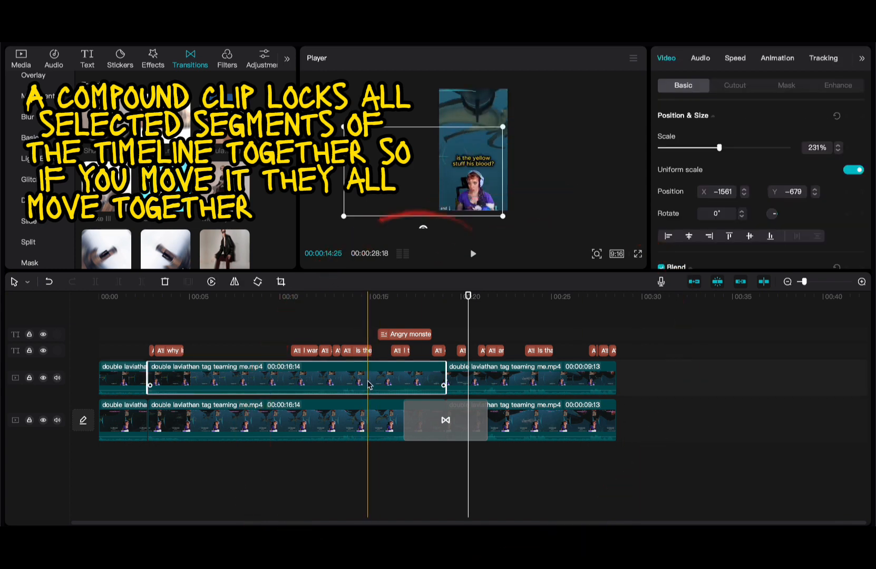
{"action": "key", "text": "super+shift+b"}
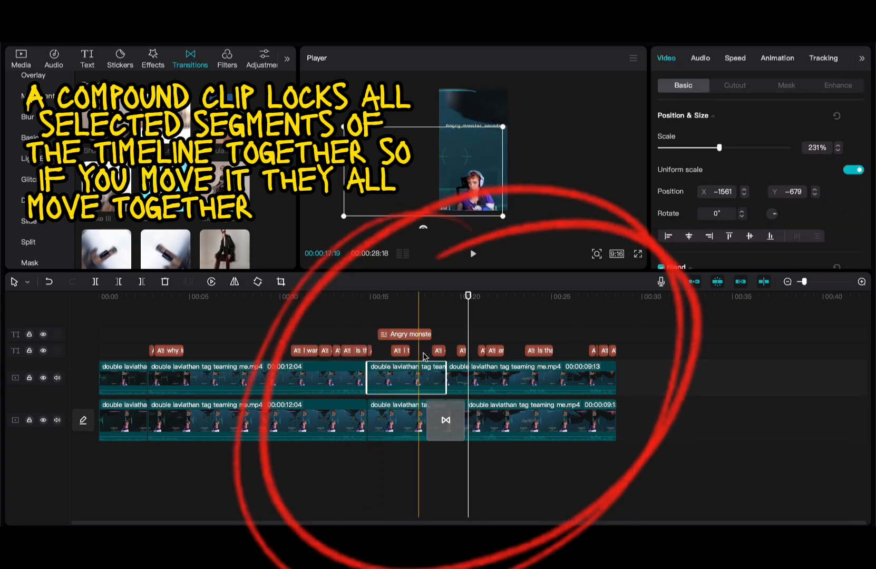
{"action": "left_click_drag", "start_coordinate": [639, 374], "coordinate": [405, 449]}
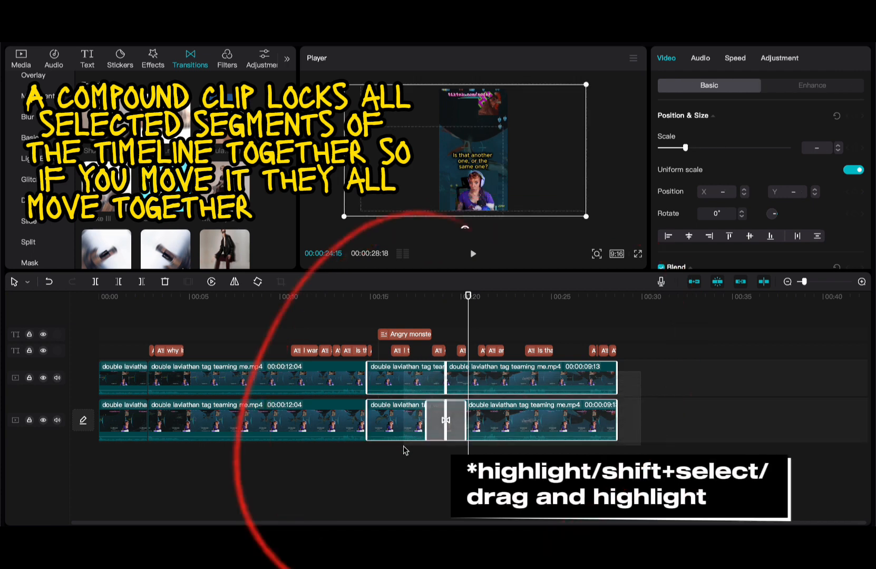
{"action": "right_click", "coordinate": [404, 422]}
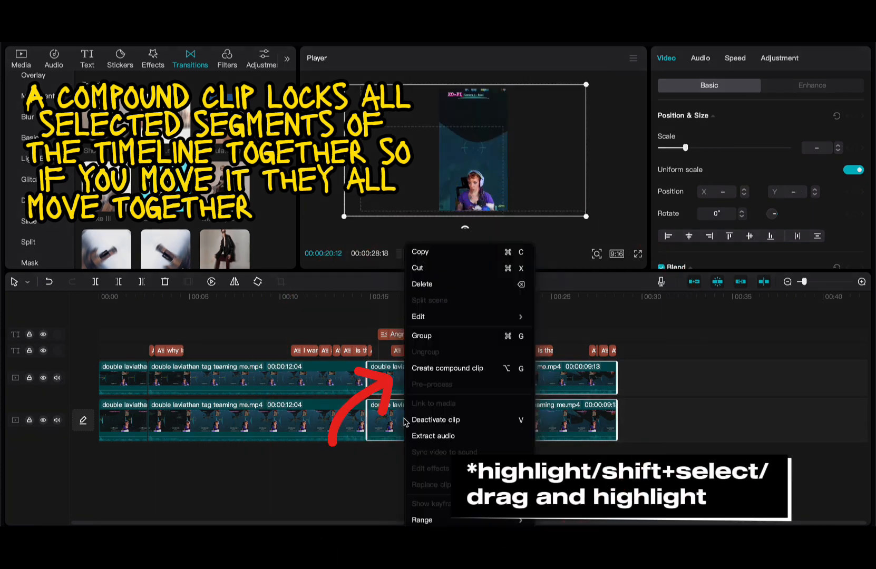
{"action": "left_click", "coordinate": [471, 369]}
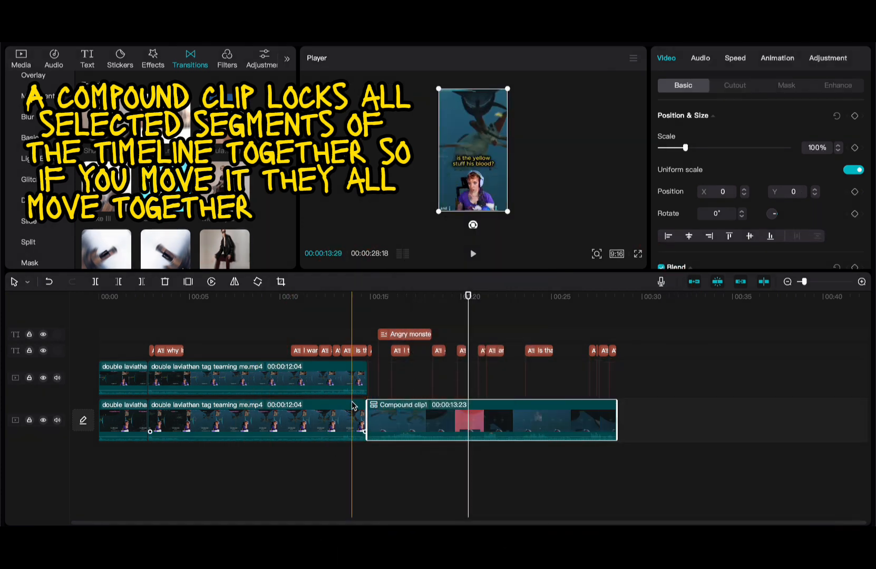
{"action": "mouse_move", "coordinate": [494, 412]}
{"action": "left_mouse_down"}
{"action": "mouse_move", "coordinate": [547, 413]}
{"action": "mouse_move", "coordinate": [491, 414]}
{"action": "left_mouse_up"}
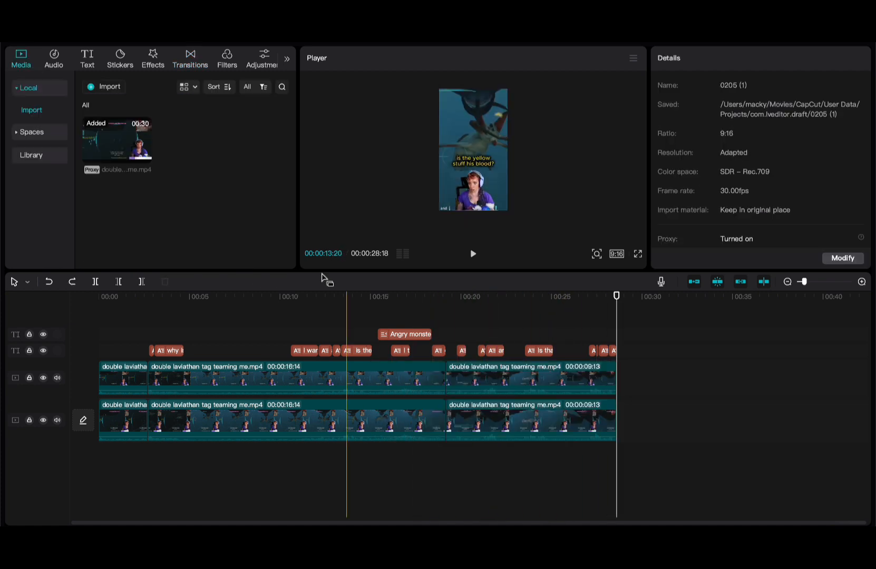
- Audition music: Loopable hip-hop, Tea time chill, then 'scary' results such as Very scary sound
{"action": "left_click", "coordinate": [51, 68]}
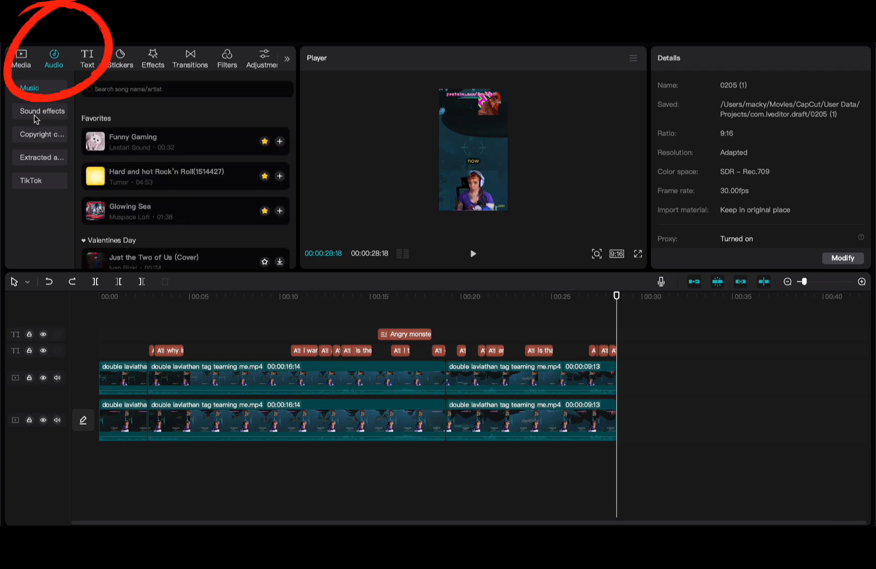
{"action": "scroll", "coordinate": [172, 169], "scroll_direction": "down", "scroll_amount": 10}
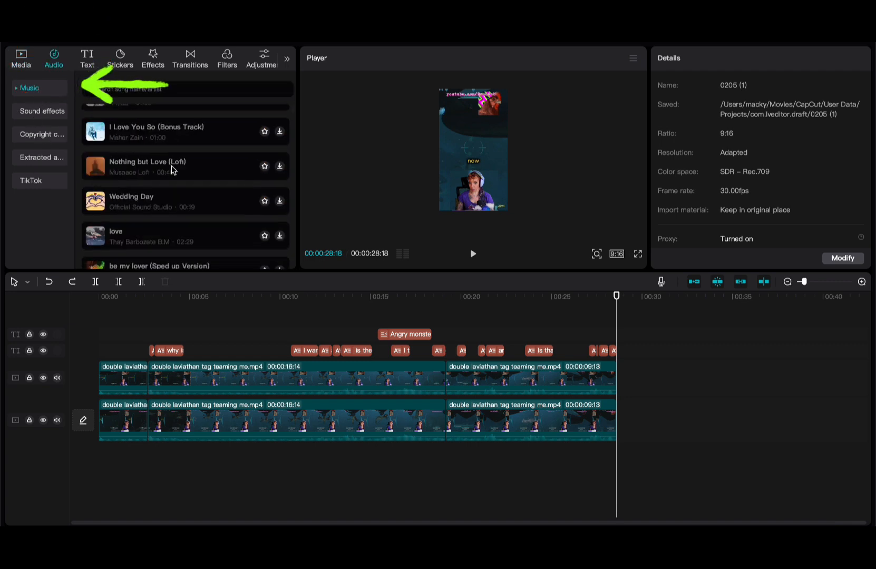
{"action": "scroll", "coordinate": [172, 169], "scroll_direction": "down", "scroll_amount": 15}
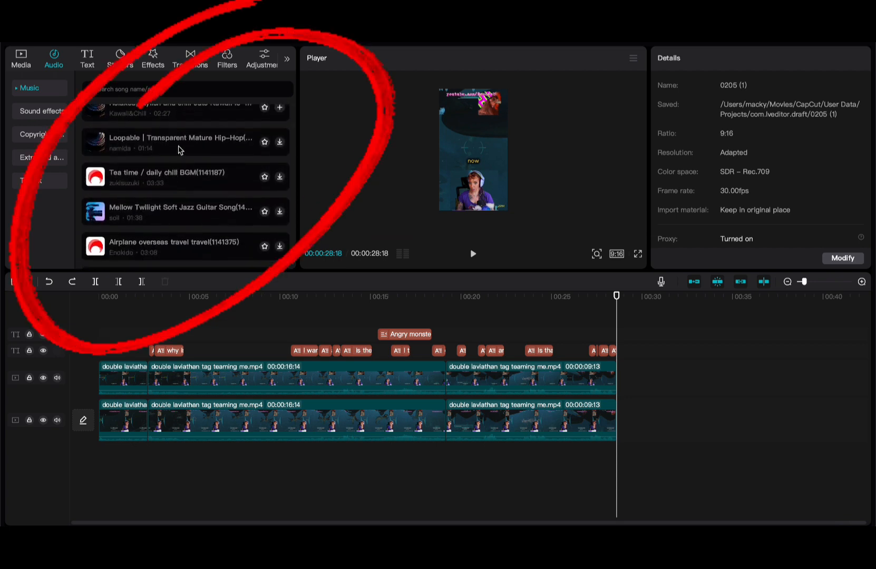
{"action": "left_click", "coordinate": [176, 147]}
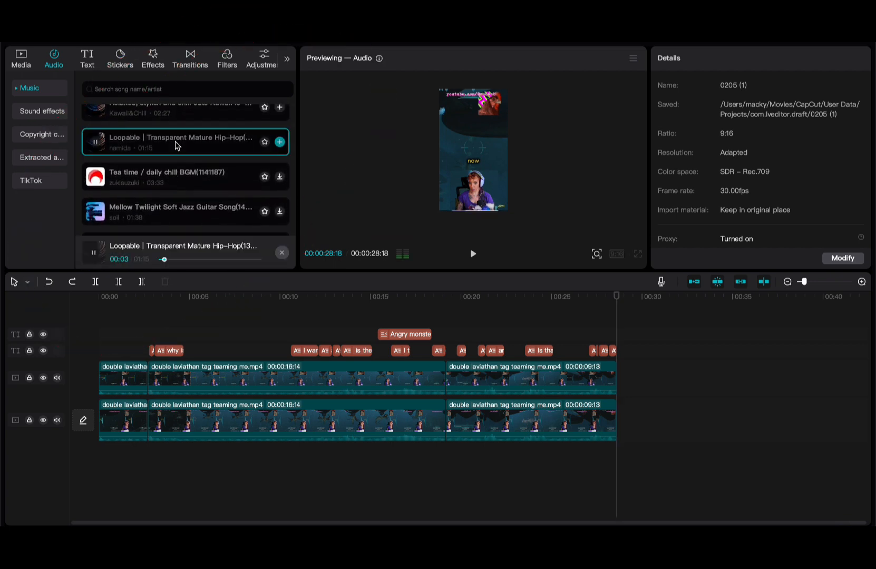
{"action": "left_click", "coordinate": [175, 174]}
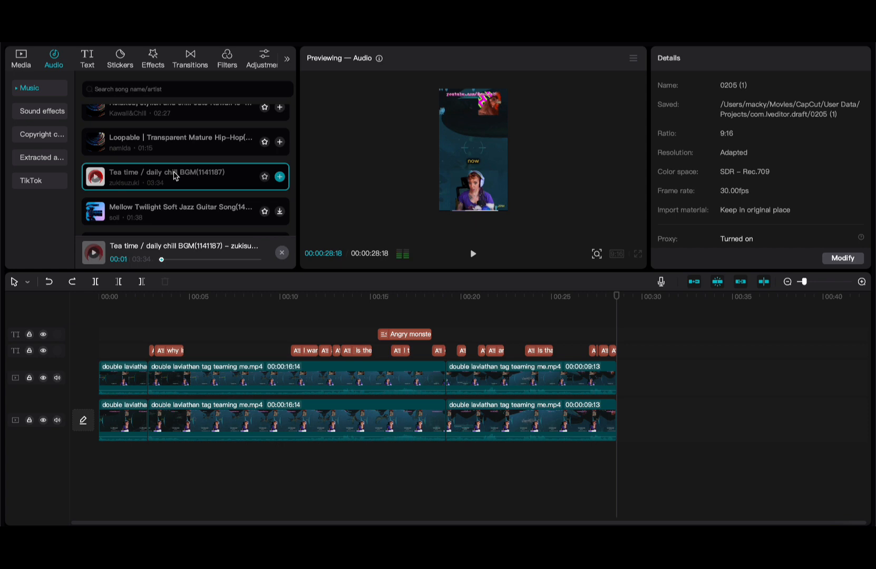
{"action": "type", "text": "sca"}
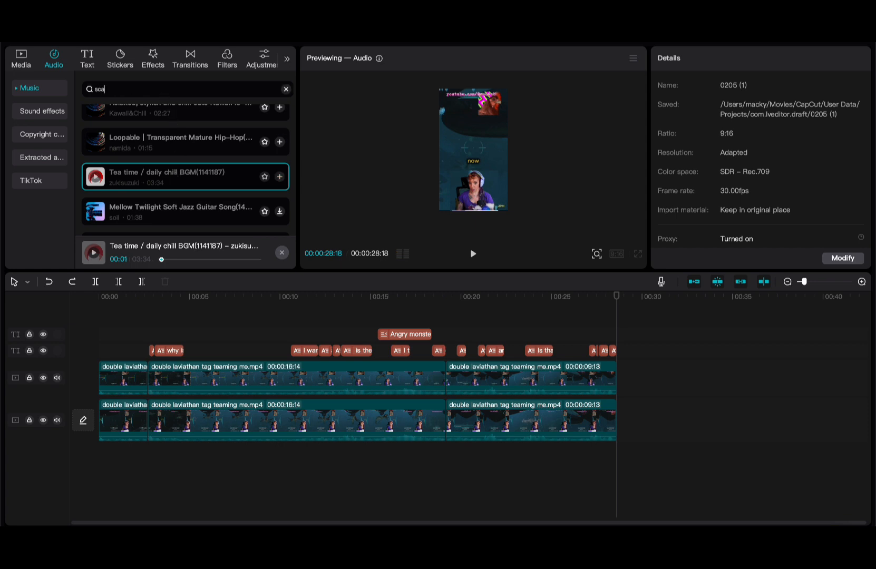
{"action": "type", "text": "ry"}
{"action": "key", "text": "Return"}
{"action": "left_click", "coordinate": [192, 126]}
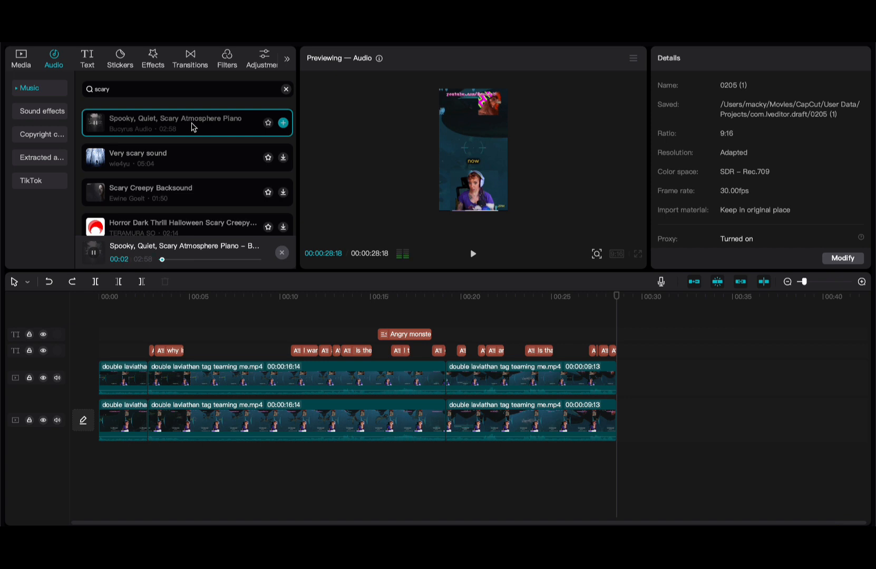
{"action": "left_click", "coordinate": [182, 163]}
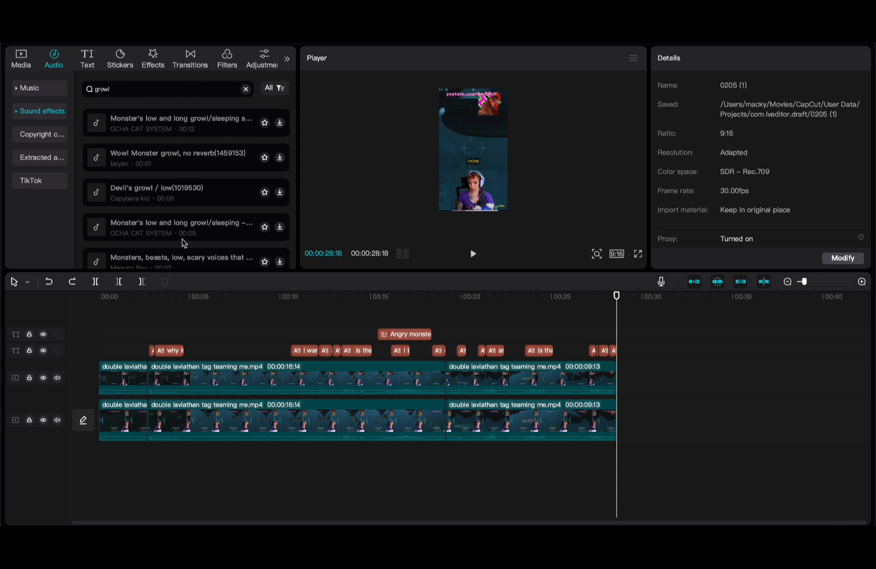
- Add the three sixty five song under the video, lower it to -16.4dB, then delete it
{"action": "left_click", "coordinate": [50, 94]}
{"action": "scroll", "coordinate": [187, 150], "scroll_direction": "down", "scroll_amount": 5}
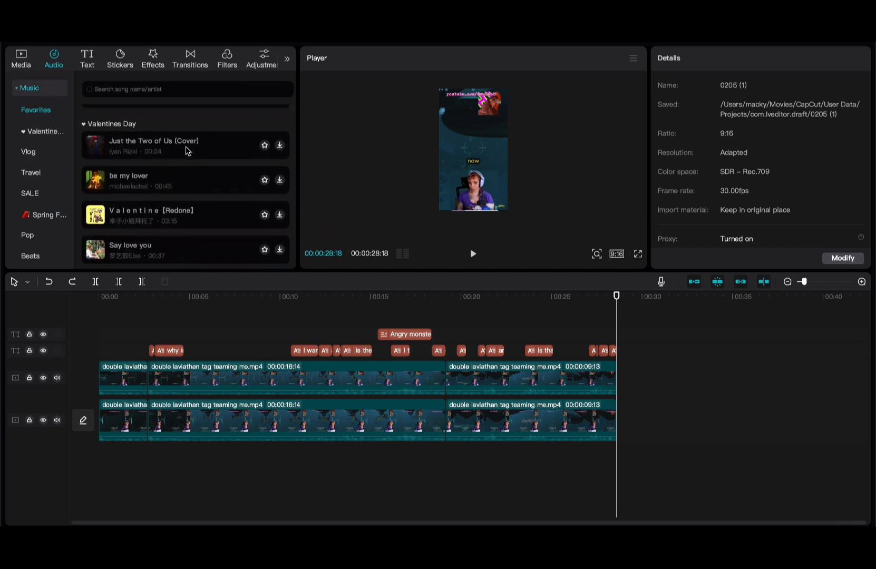
{"action": "scroll", "coordinate": [185, 151], "scroll_direction": "down", "scroll_amount": 5}
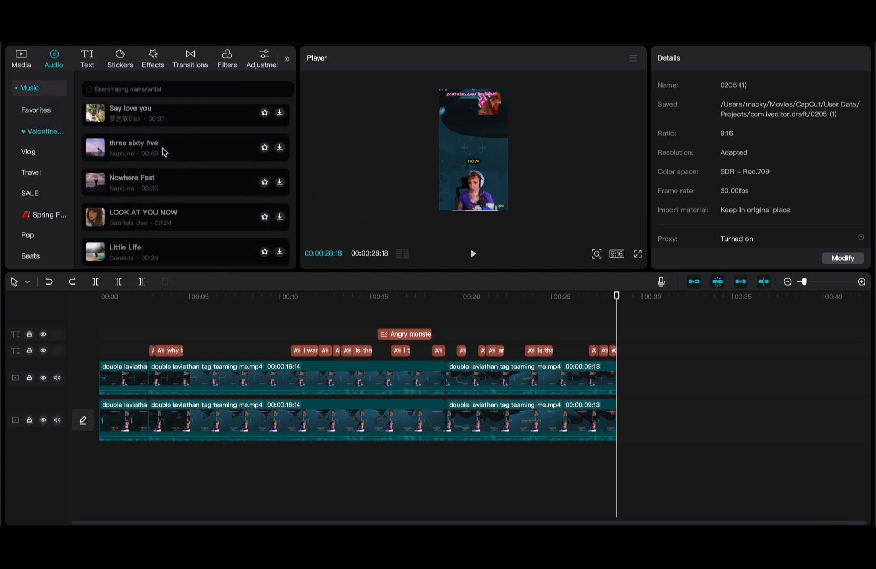
{"action": "mouse_move", "coordinate": [176, 152]}
{"action": "left_mouse_down"}
{"action": "mouse_move", "coordinate": [551, 325]}
{"action": "mouse_move", "coordinate": [117, 503]}
{"action": "left_mouse_up"}
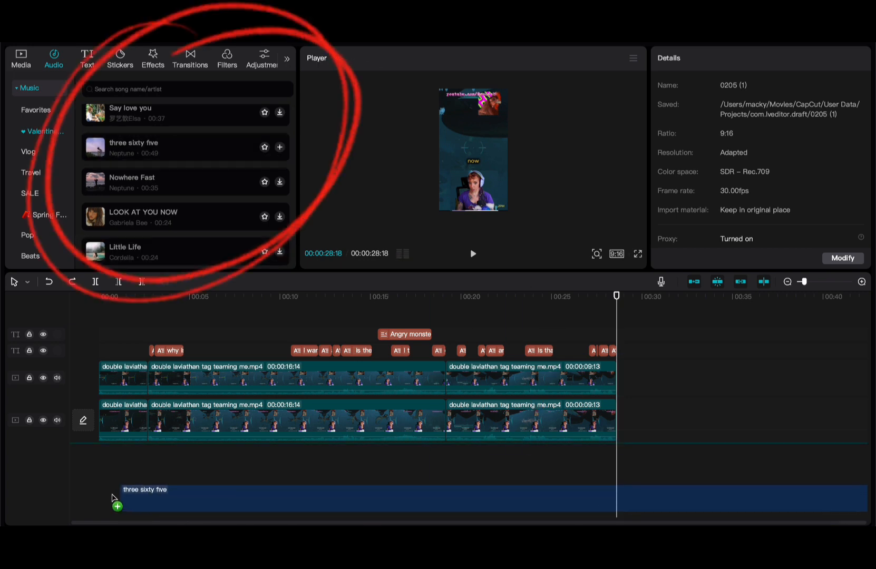
{"action": "left_click", "coordinate": [89, 315]}
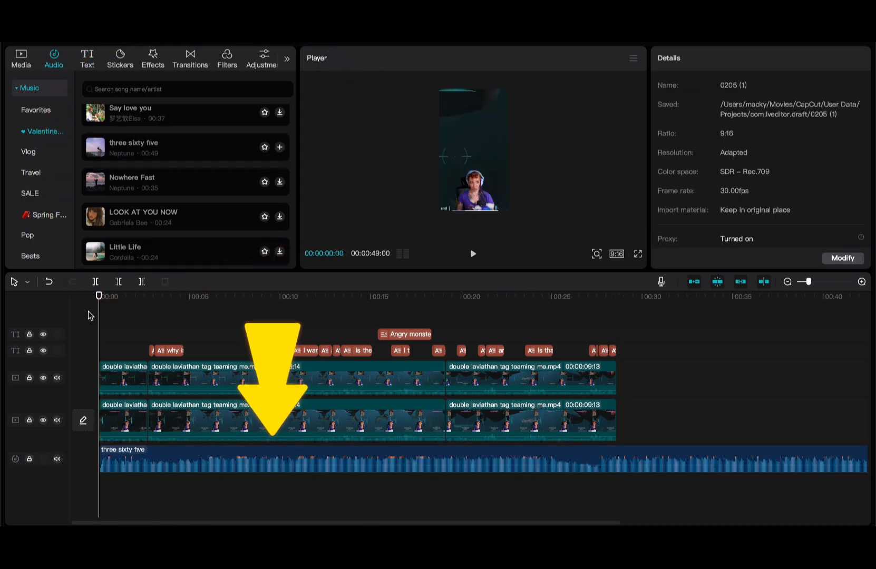
{"action": "key", "text": "space"}
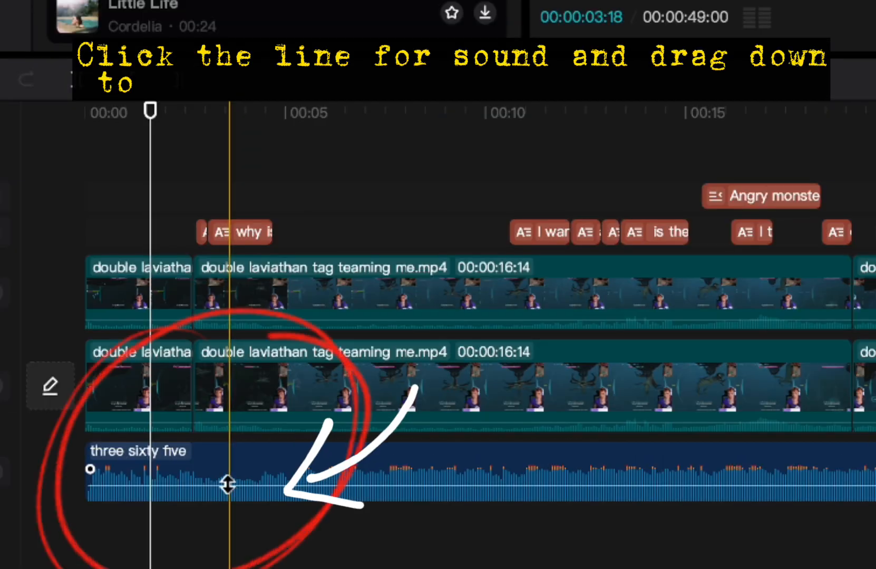
{"action": "left_click_drag", "start_coordinate": [166, 464], "coordinate": [166, 469]}
{"action": "left_click_drag", "start_coordinate": [231, 495], "coordinate": [232, 495]}
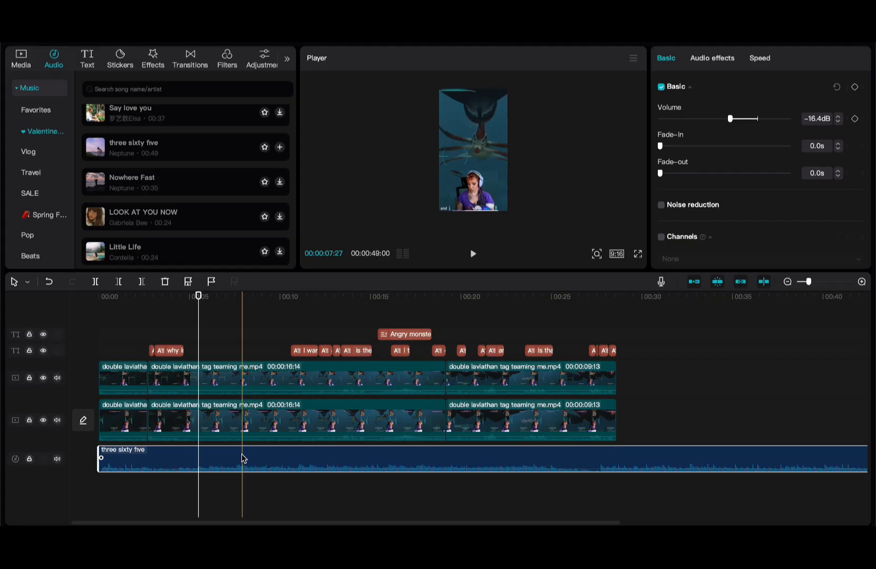
{"action": "key", "text": "Delete"}
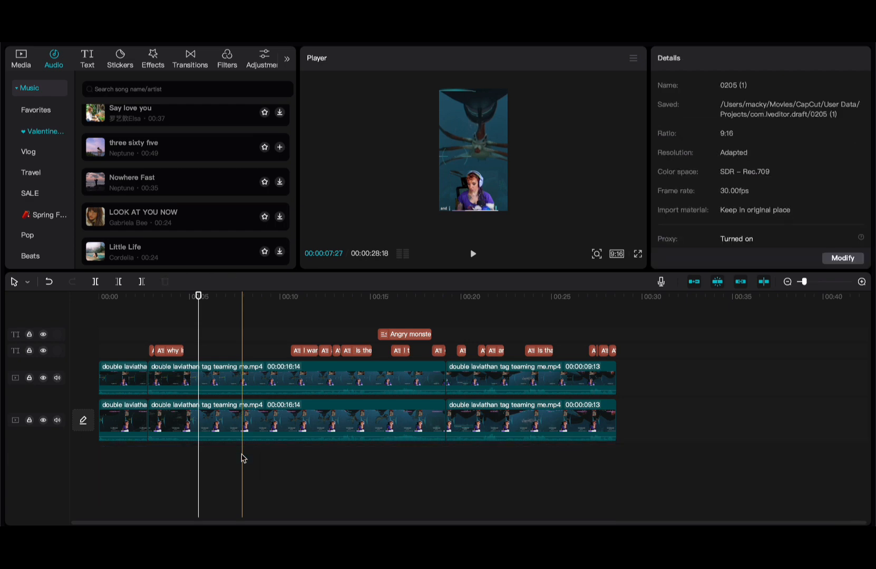
- Place a mosaic Cover-ups sticker over the facecam face, then delete it
{"action": "left_click", "coordinate": [119, 57]}
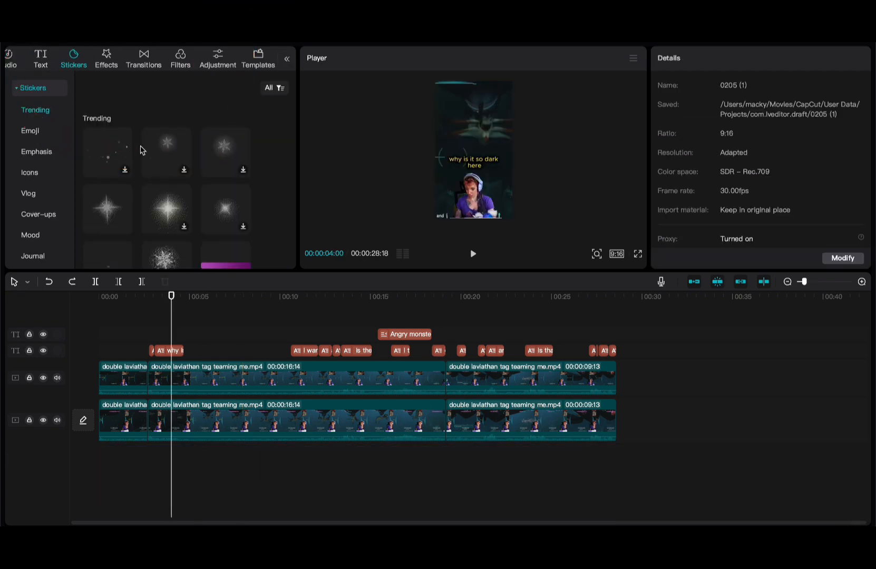
{"action": "scroll", "coordinate": [140, 150], "scroll_direction": "down", "scroll_amount": 3}
{"action": "scroll", "coordinate": [31, 190], "scroll_direction": "down", "scroll_amount": 6}
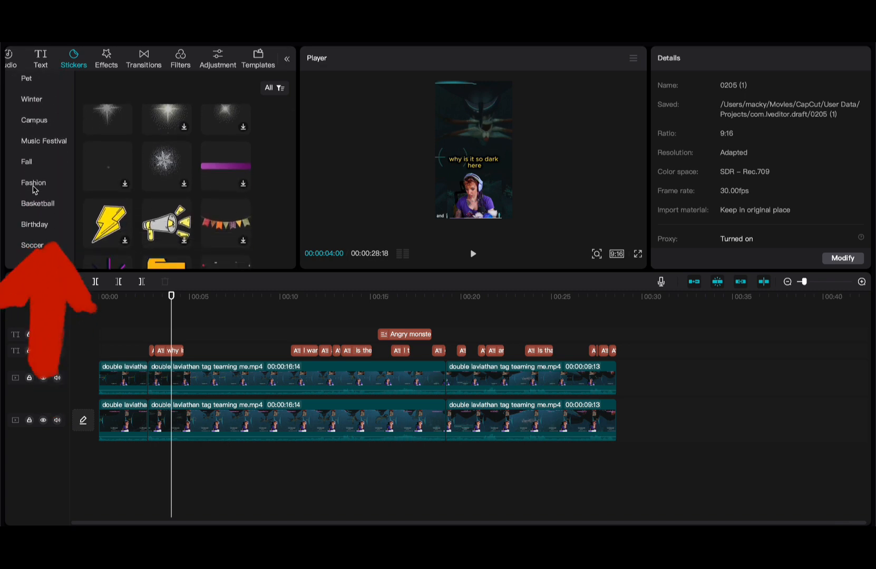
{"action": "scroll", "coordinate": [33, 190], "scroll_direction": "down", "scroll_amount": 3}
{"action": "scroll", "coordinate": [33, 190], "scroll_direction": "up", "scroll_amount": 8}
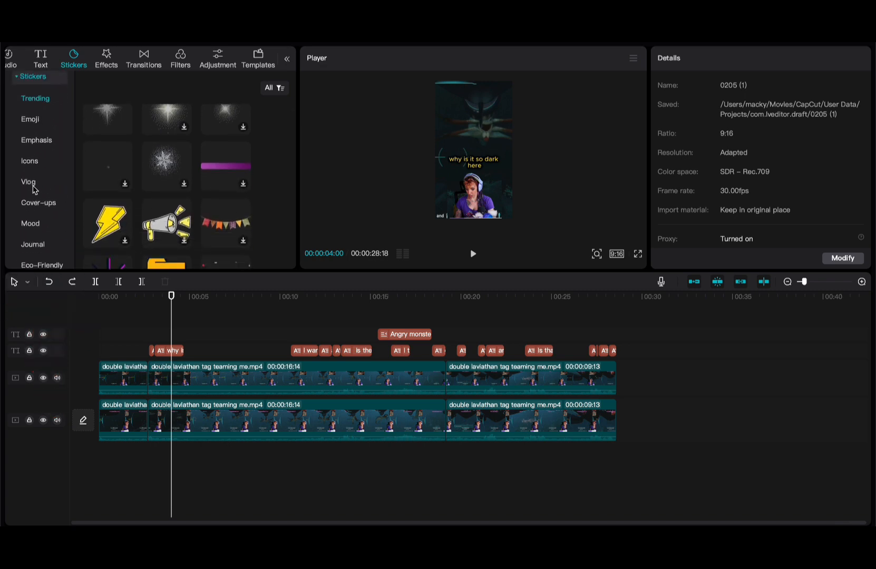
{"action": "left_click", "coordinate": [39, 203]}
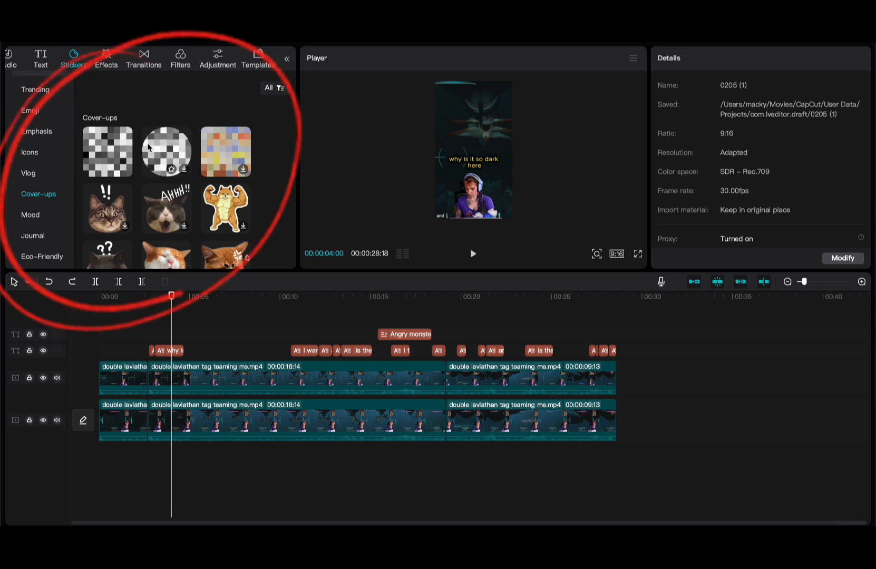
{"action": "left_click_drag", "start_coordinate": [148, 148], "coordinate": [121, 303]}
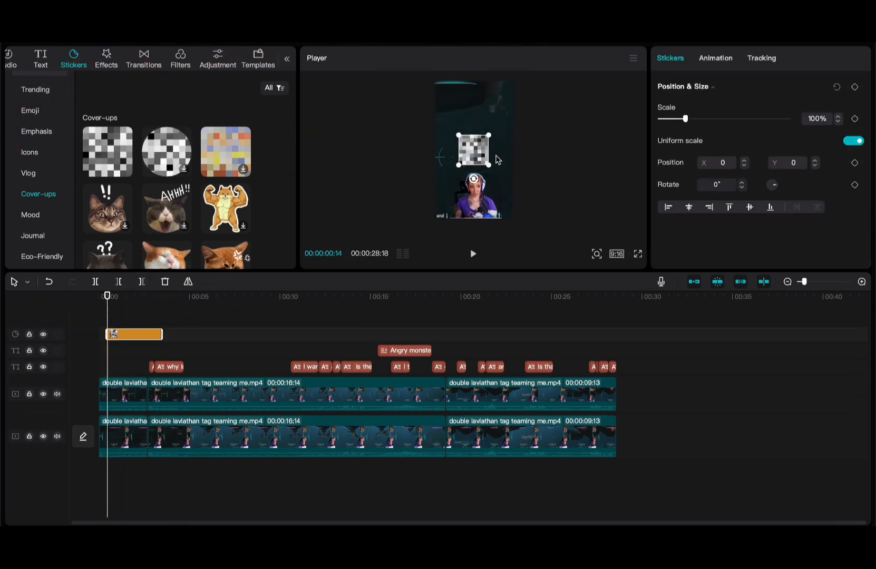
{"action": "left_click_drag", "start_coordinate": [480, 155], "coordinate": [484, 193]}
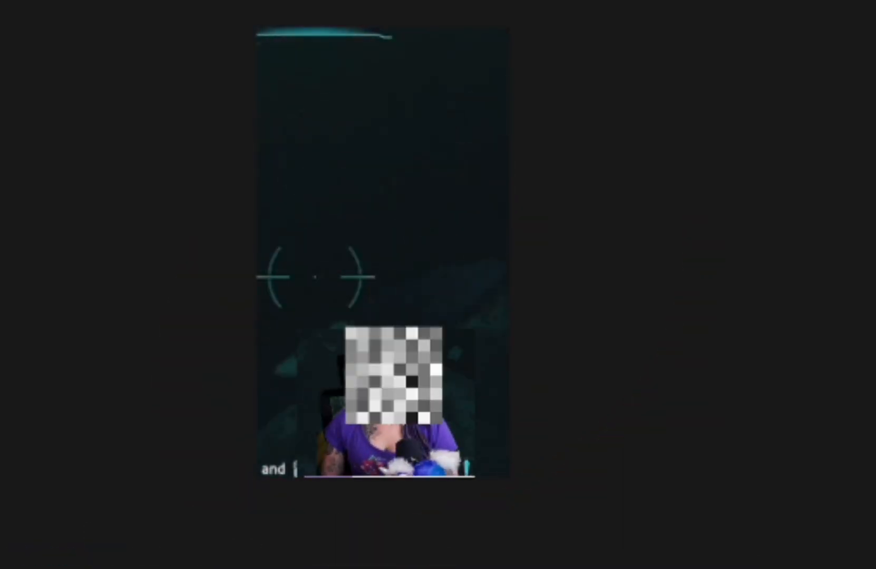
{"action": "key", "text": "space"}
{"action": "key", "text": "Delete"}
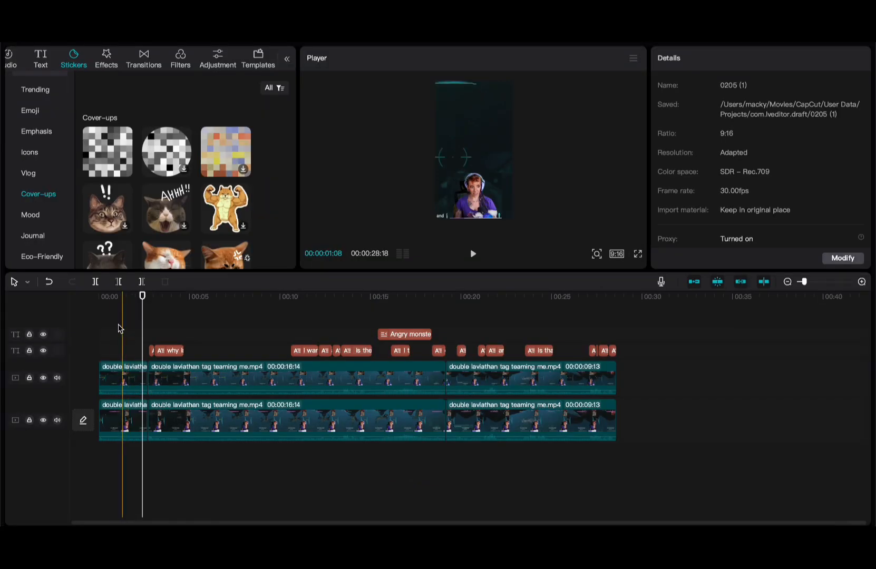
- Replay the edit from the start and drag the divider down to enlarge the preview panels
{"action": "left_click", "coordinate": [97, 318]}
{"action": "key", "text": "space"}
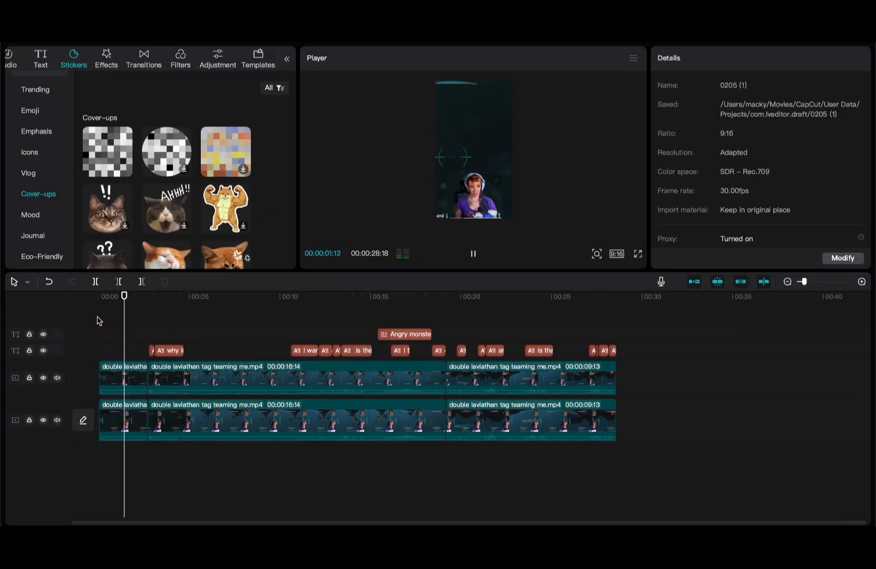
{"action": "key", "text": "space"}
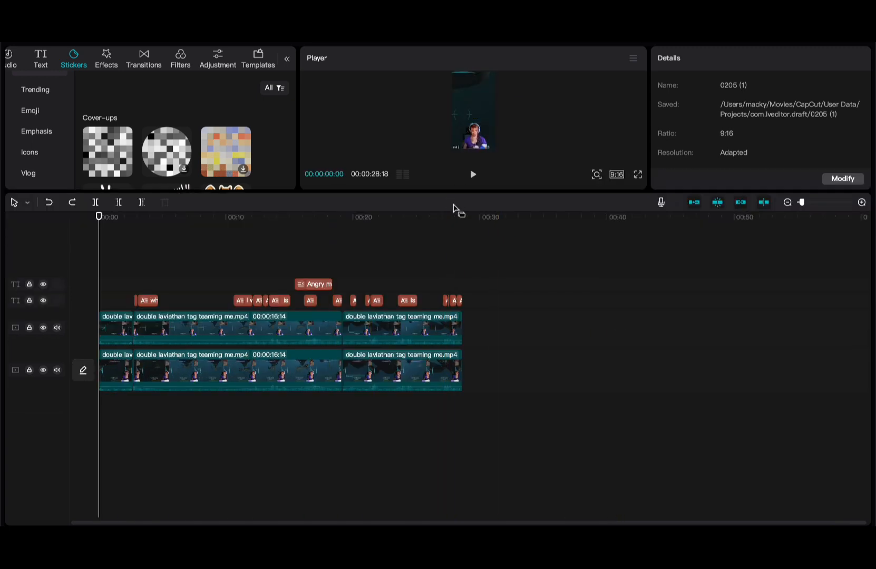
{"action": "left_click_drag", "start_coordinate": [440, 192], "coordinate": [436, 308]}
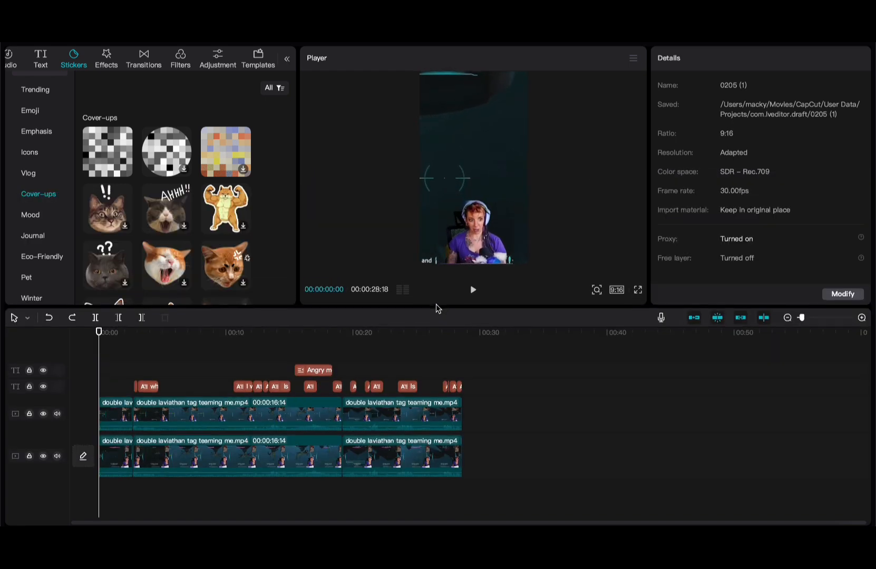